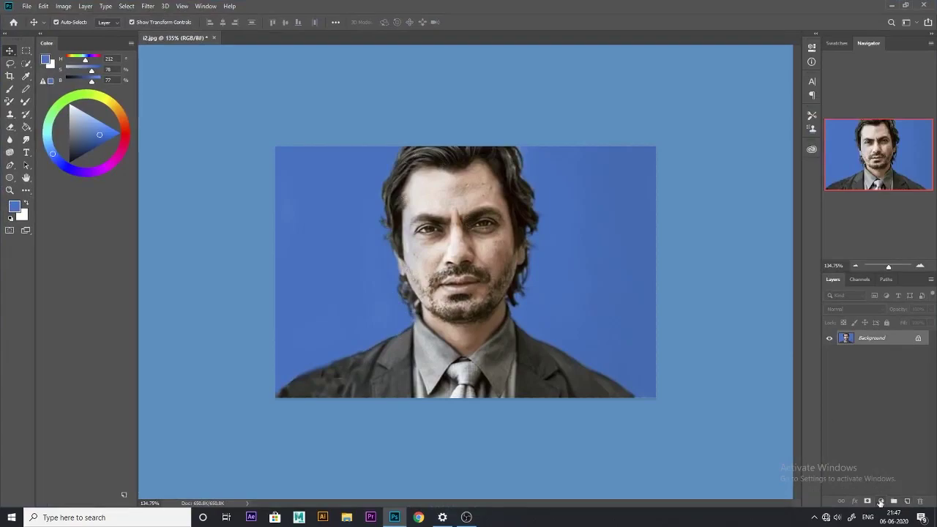
# Step: Add a Black & White adjustment layer with a raised Reds value and close its Properties
pyautogui.click(881, 502)
pyautogui.click(875, 431)
pyautogui.moveTo(727, 110)
pyautogui.mouseDown()
pyautogui.moveTo(746, 113)
pyautogui.moveTo(722, 133)
pyautogui.mouseUp()
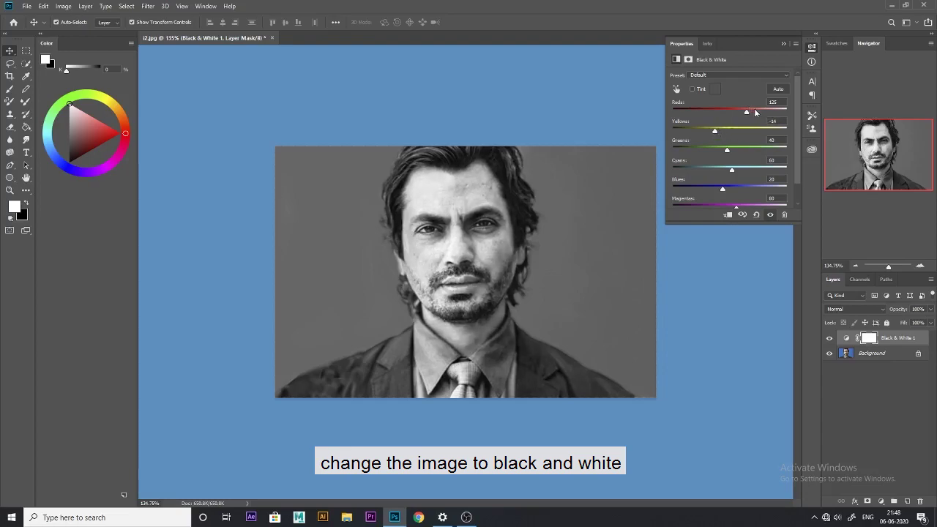
pyautogui.click(796, 44)
pyautogui.click(812, 125)
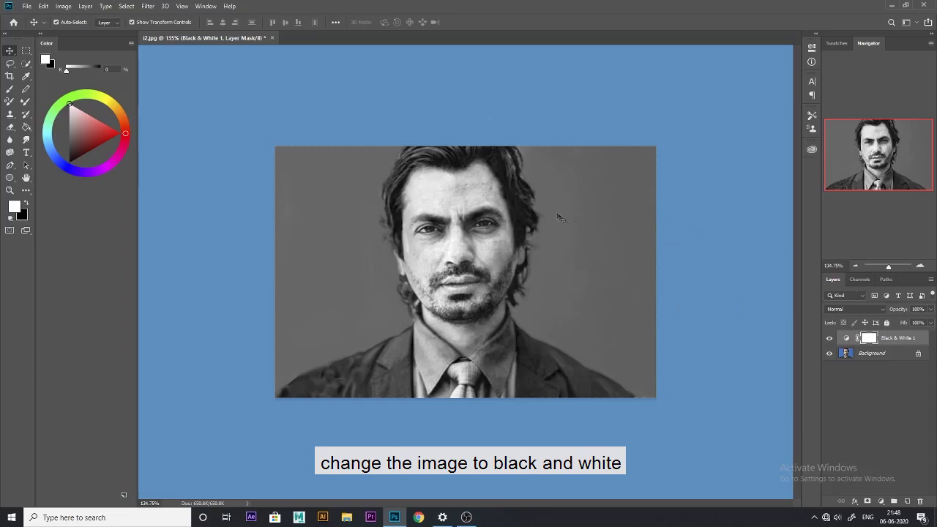
pyautogui.click(851, 355)
pyautogui.click(879, 342)
# Step: Duplicate the Background layer and apply a High Pass filter with an increased radius
pyautogui.click(866, 355)
pyautogui.hotkey('ctrl', 'j')
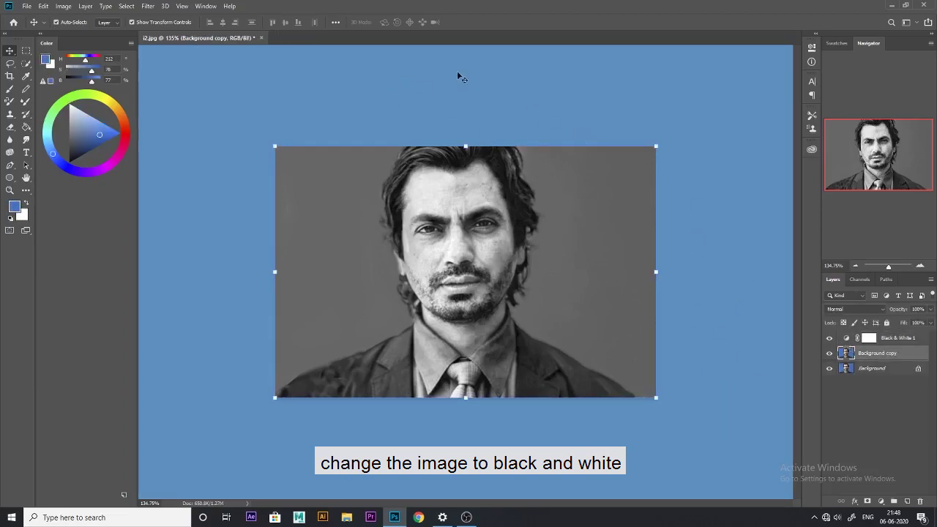
pyautogui.click(147, 6)
pyautogui.moveTo(156, 200)
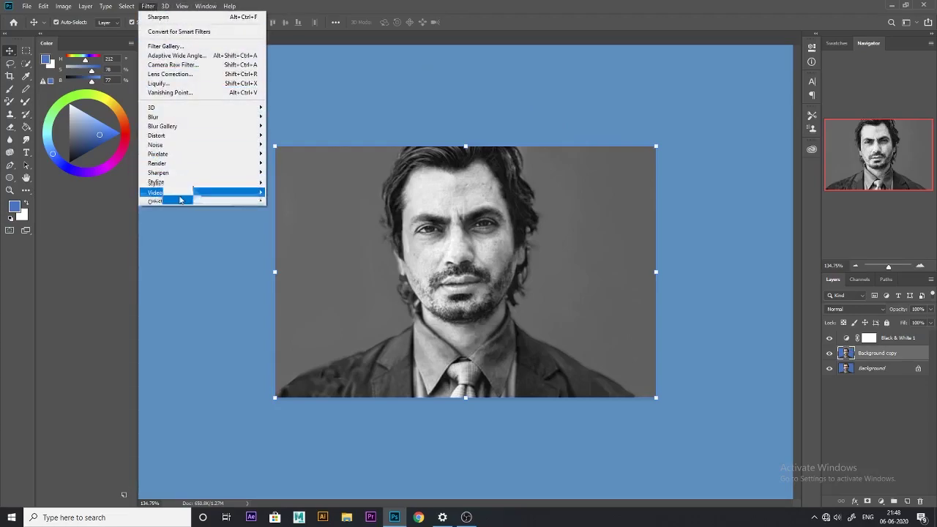
pyautogui.click(289, 207)
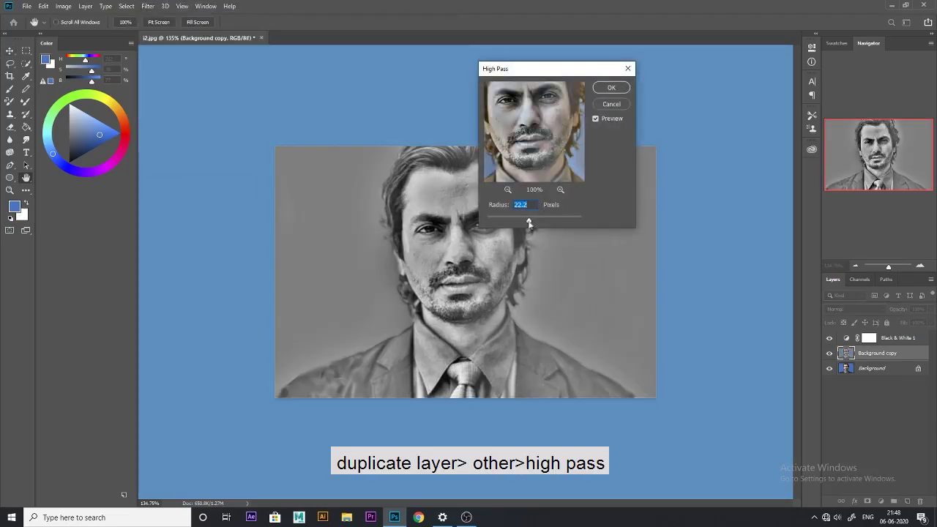
pyautogui.moveTo(529, 224)
pyautogui.mouseDown()
pyautogui.moveTo(556, 219)
pyautogui.moveTo(529, 220)
pyautogui.mouseUp()
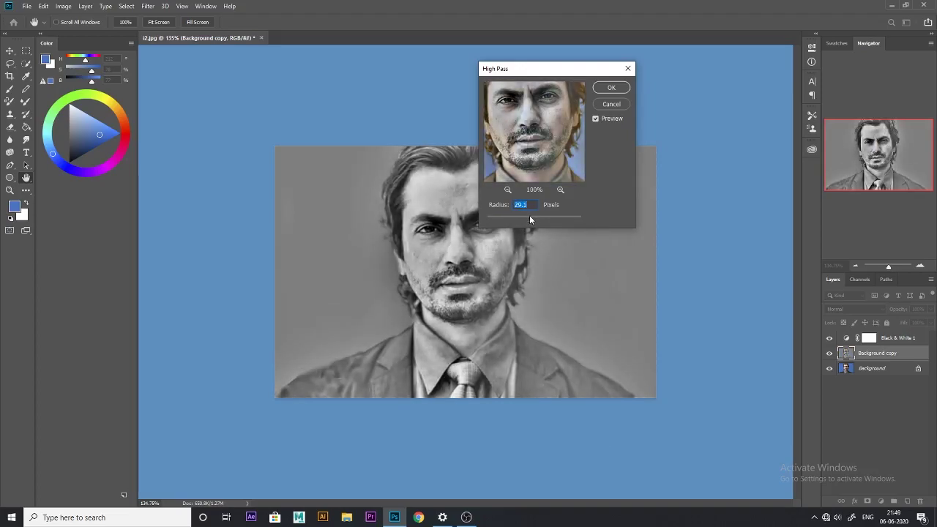
pyautogui.click(611, 88)
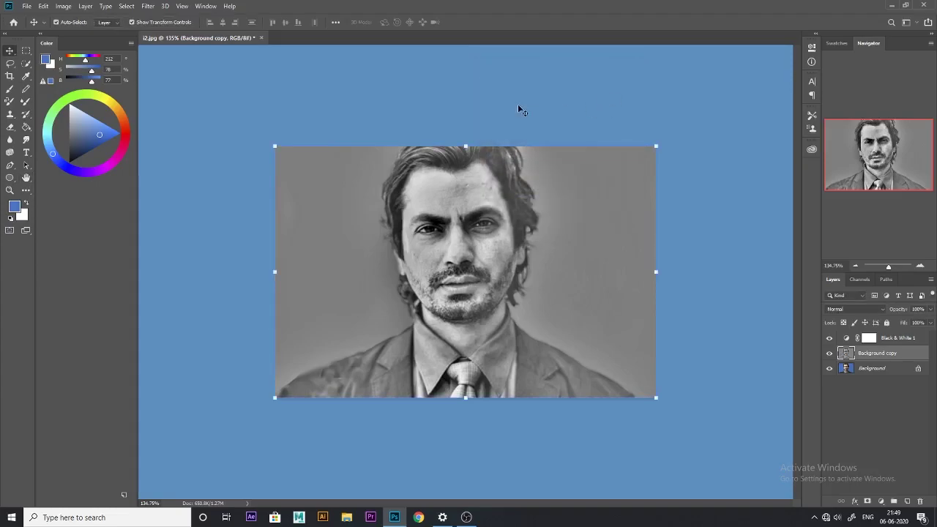
pyautogui.click(164, 6)
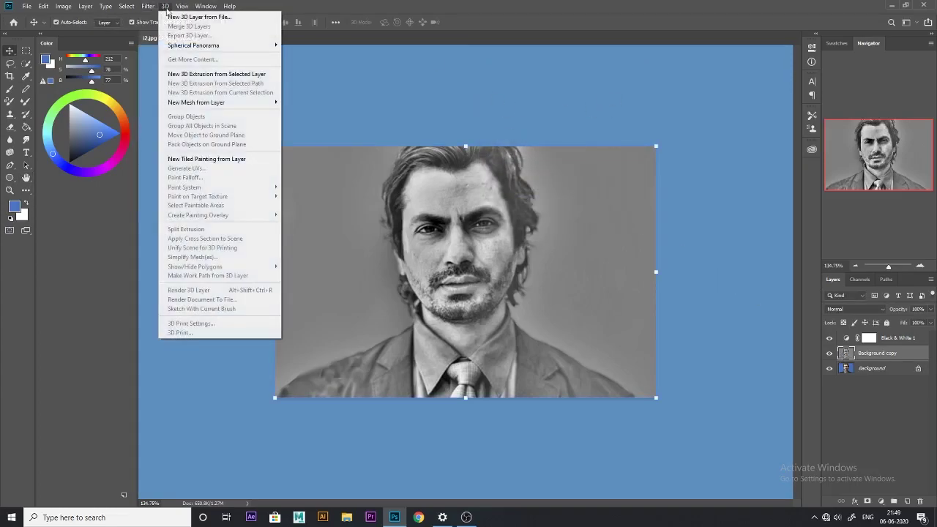
# Step: Blend the high-passed copy as Soft Light and apply Filter > Sharpen > Sharpen
pyautogui.click(867, 353)
pyautogui.click(854, 308)
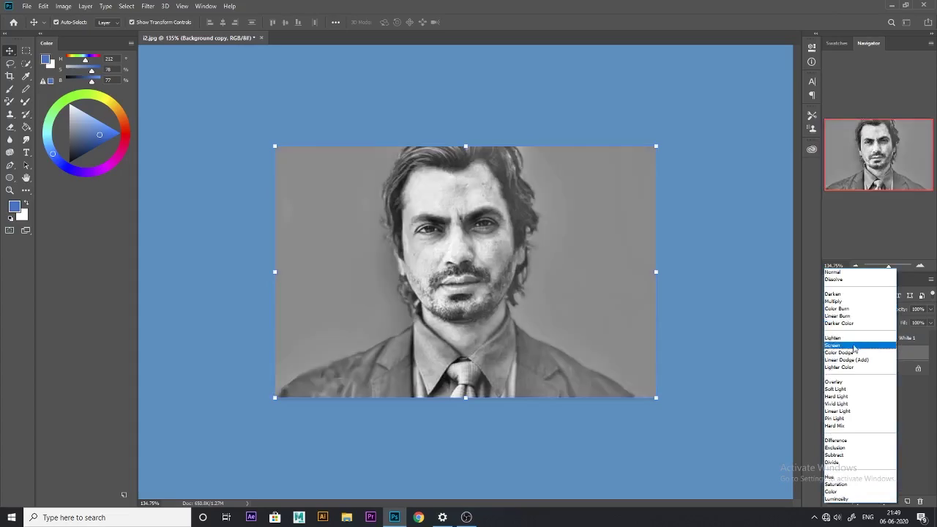
pyautogui.click(849, 393)
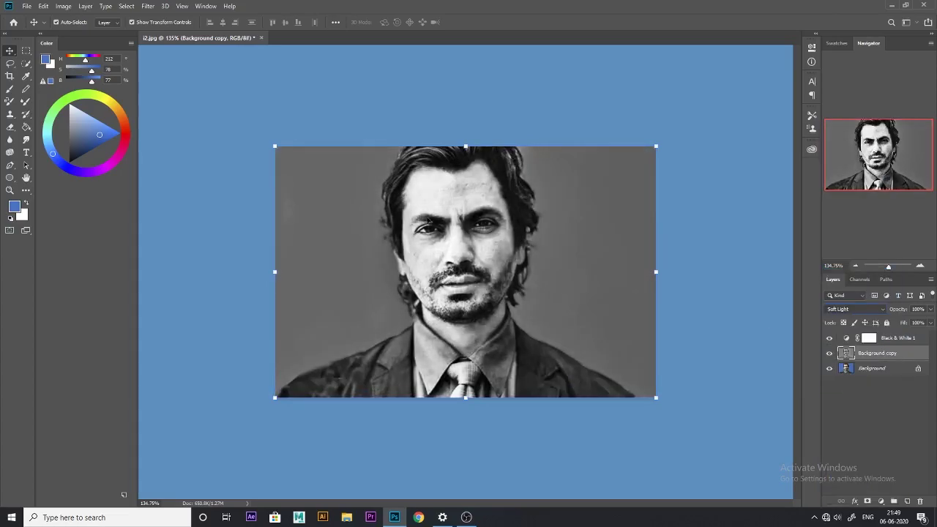
pyautogui.click(148, 6)
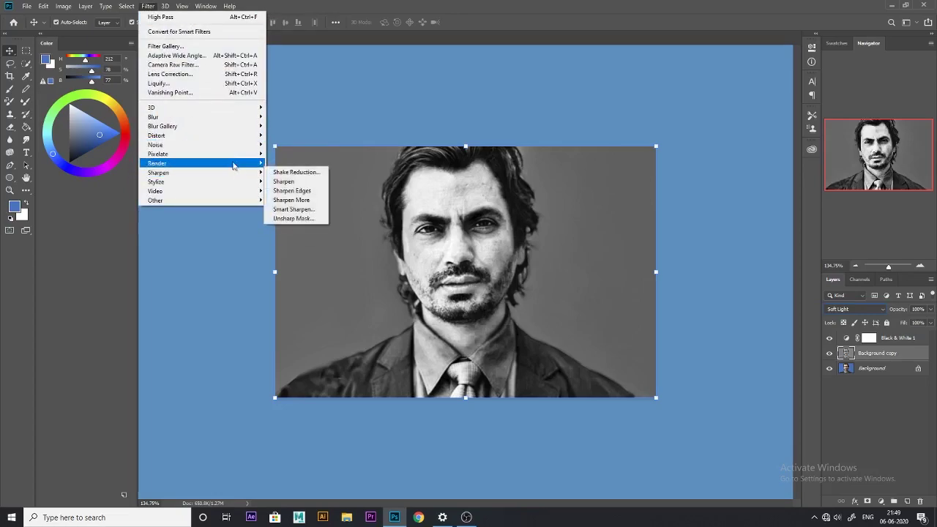
pyautogui.moveTo(203, 172)
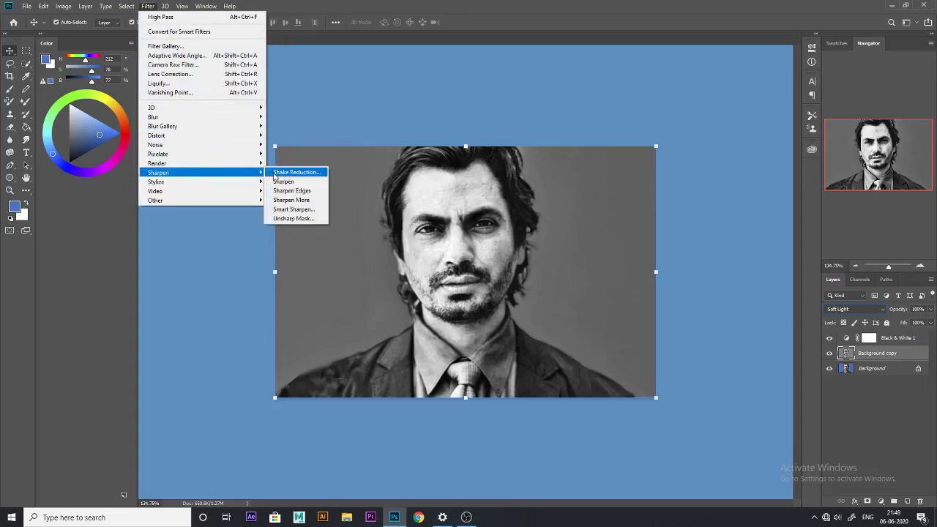
pyautogui.click(284, 187)
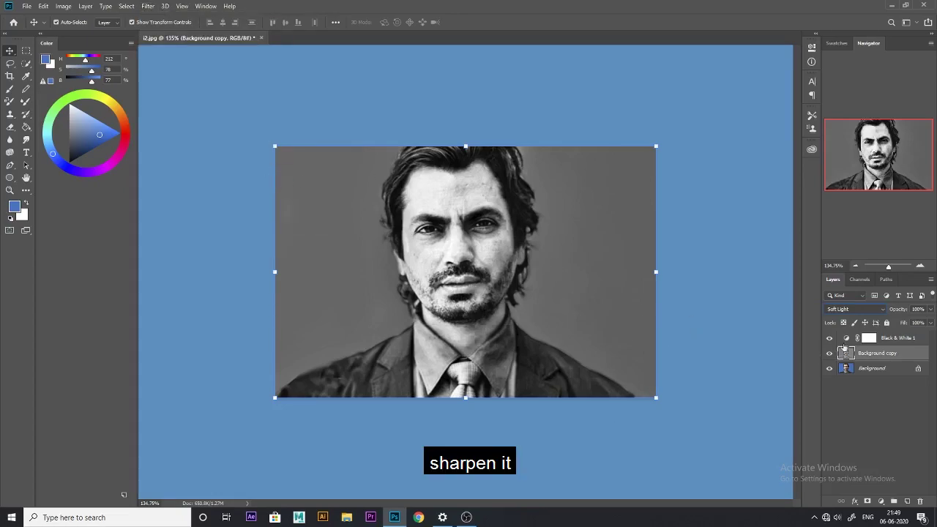
pyautogui.hotkey('alt', ']')
# Step: Switch to the Eraser and set up its brush tip from the presets
pyautogui.click(10, 126)
pyautogui.click(7, 37)
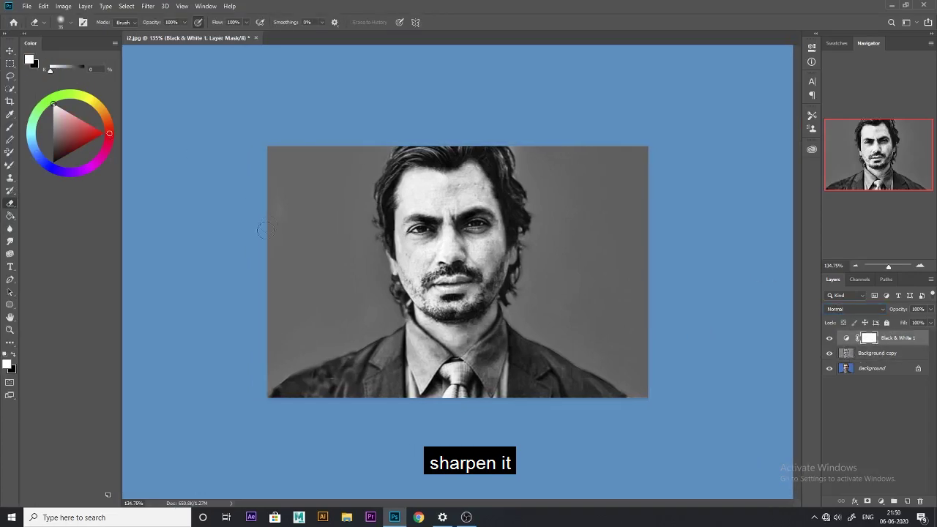
pyautogui.click(83, 22)
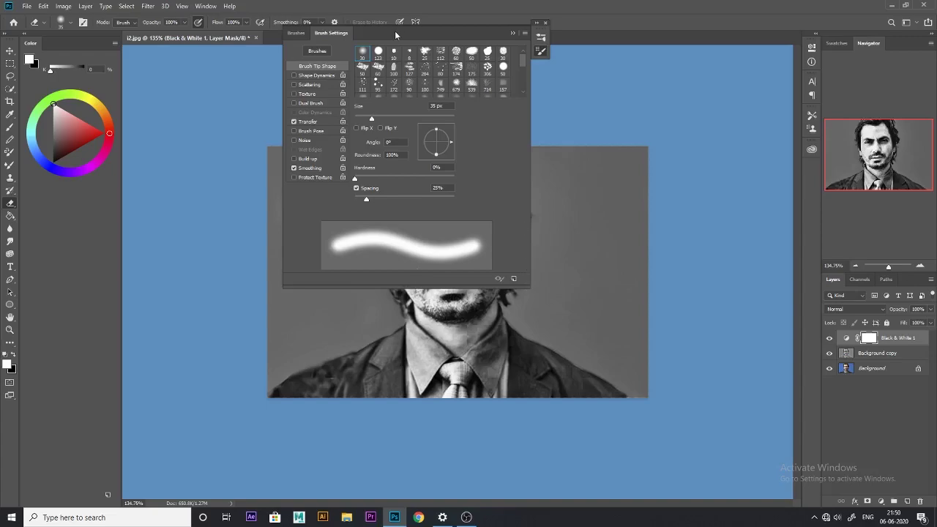
pyautogui.moveTo(396, 35); pyautogui.dragTo(113, 243)
pyautogui.click(34, 259)
pyautogui.click(236, 239)
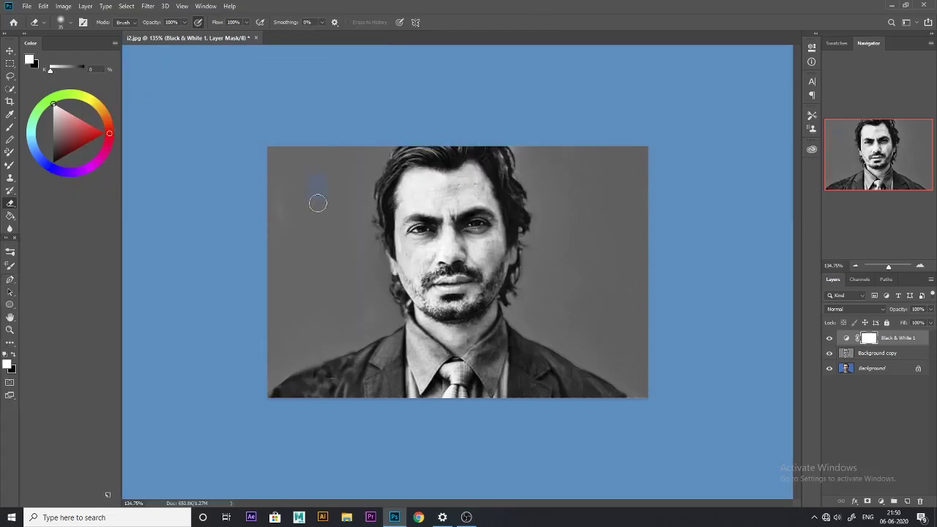
# Step: Erase the Black & White mask with a large brush to reveal the blue background around the head
pyautogui.press(']')
pyautogui.press(']')
pyautogui.press(']')
pyautogui.moveTo(303, 212)
pyautogui.mouseDown()
pyautogui.moveTo(301, 273)
pyautogui.moveTo(317, 171)
pyautogui.moveTo(300, 248)
pyautogui.moveTo(351, 292)
pyautogui.moveTo(334, 325)
pyautogui.moveTo(283, 355)
pyautogui.moveTo(313, 220)
pyautogui.moveTo(335, 198)
pyautogui.moveTo(324, 172)
pyautogui.mouseUp()
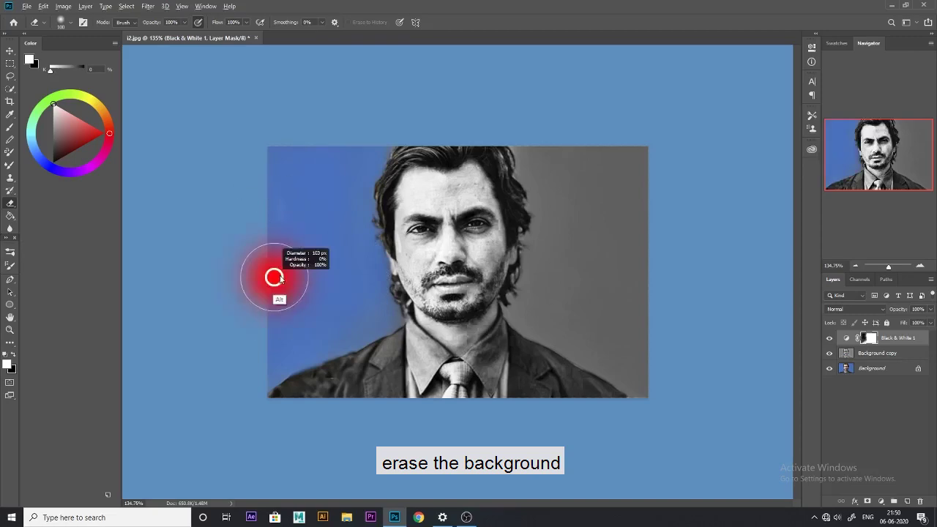
pyautogui.moveTo(578, 168); pyautogui.dragTo(607, 226)
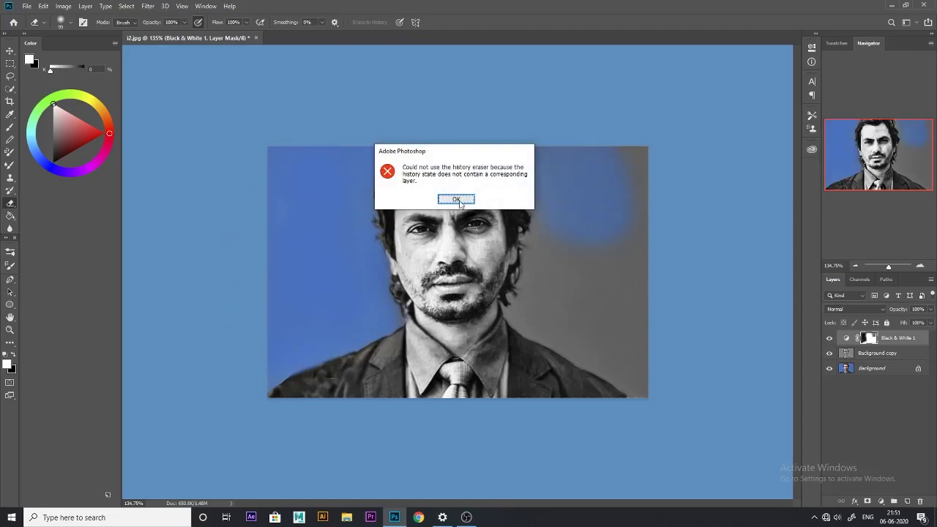
pyautogui.press('Return')
pyautogui.moveTo(525, 236); pyautogui.dragTo(559, 259)
pyautogui.press('Return')
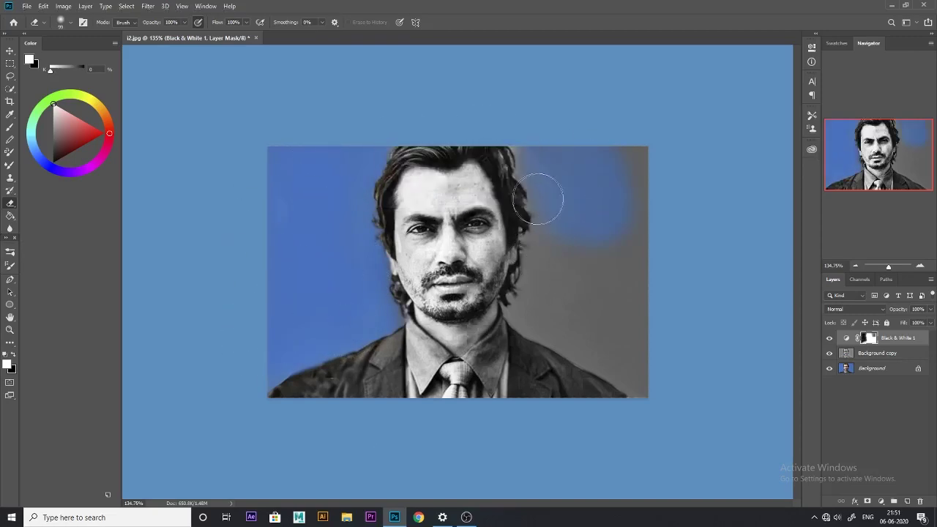
pyautogui.moveTo(564, 174); pyautogui.dragTo(596, 309)
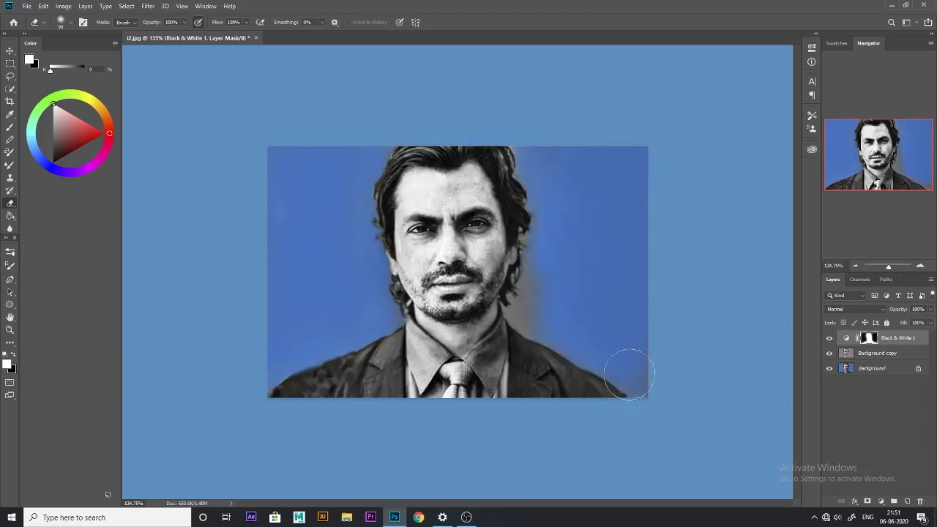
pyautogui.moveTo(623, 371); pyautogui.dragTo(533, 193)
pyautogui.press('[')
pyautogui.press('[')
pyautogui.press('[')
pyautogui.scroll(1, 402, 226)
pyautogui.scroll(3, 395, 199)
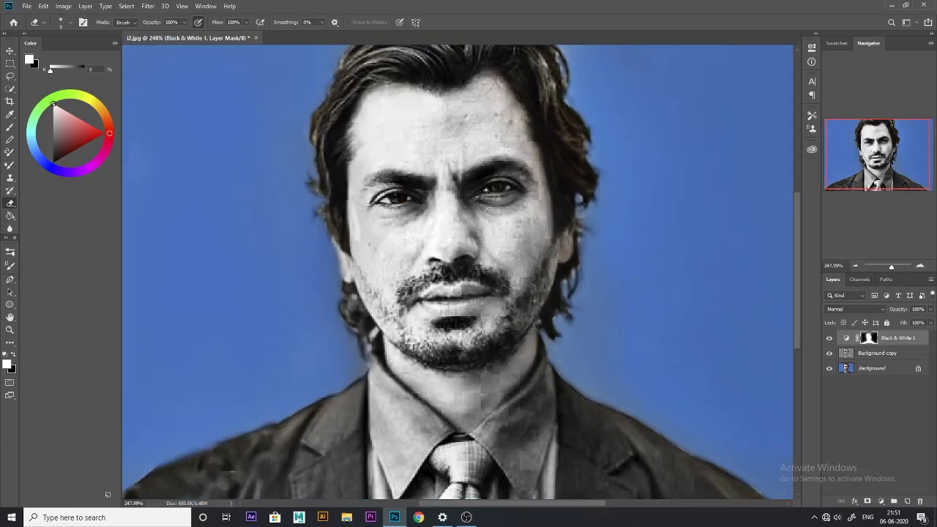
pyautogui.scroll(-2, 505, 245)
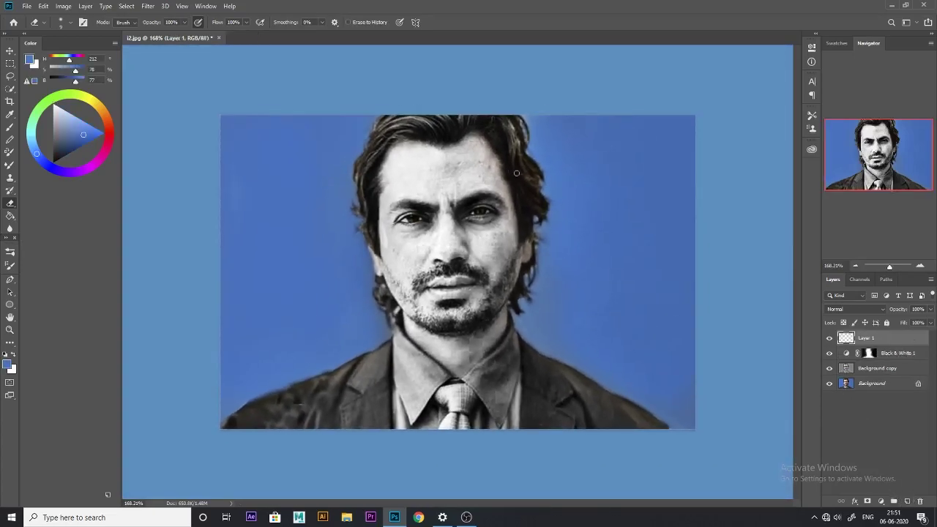
# Step: Pick a bright green foreground colour in the Color Picker, starting from hex 00ff2a
pyautogui.click(7, 363)
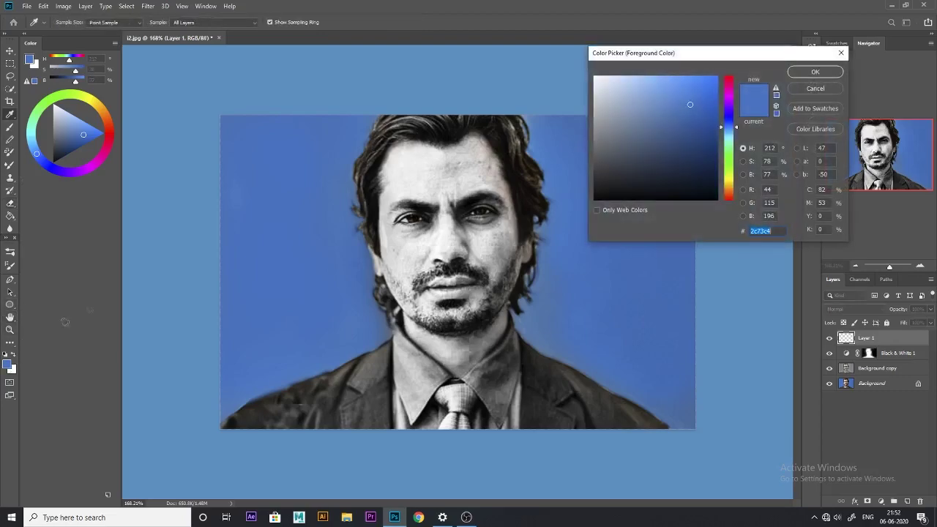
pyautogui.write('00ff2a')
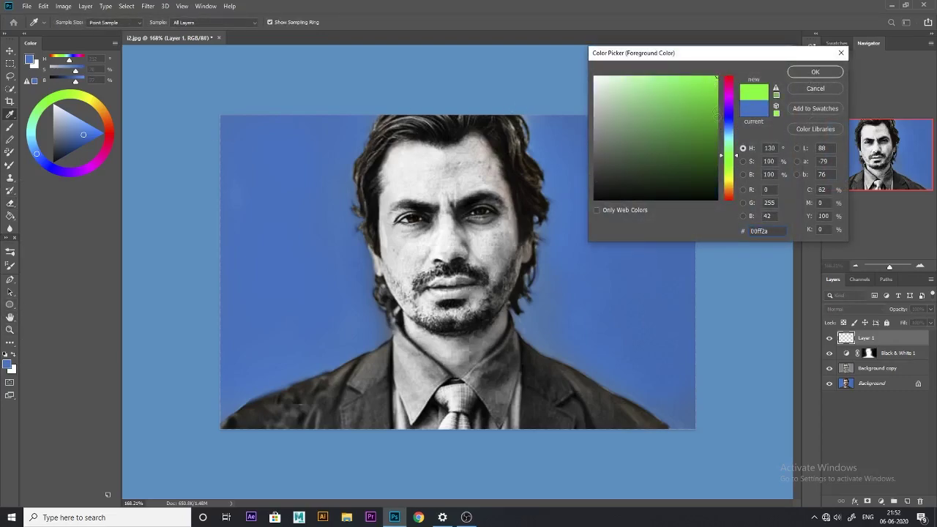
pyautogui.click(721, 163)
pyautogui.click(769, 230)
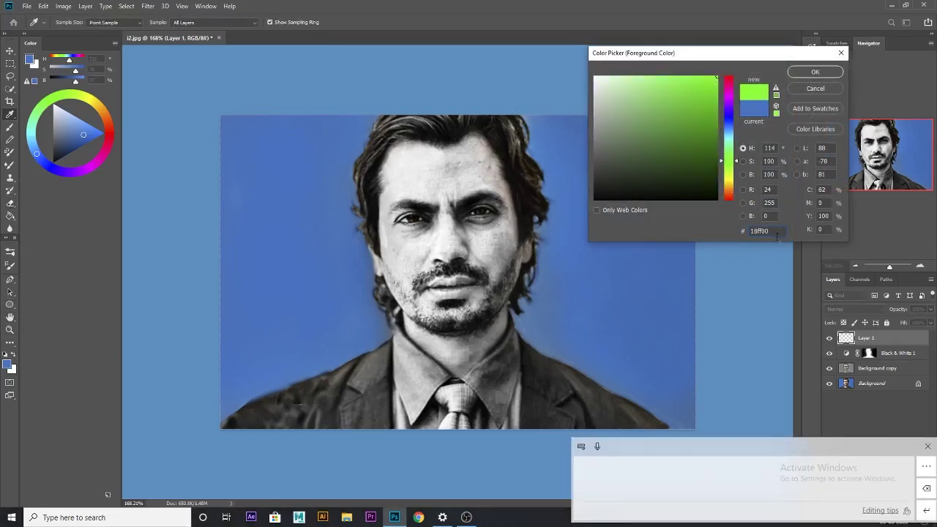
pyautogui.press('BackSpace')
pyautogui.press('BackSpace')
pyautogui.press('BackSpace')
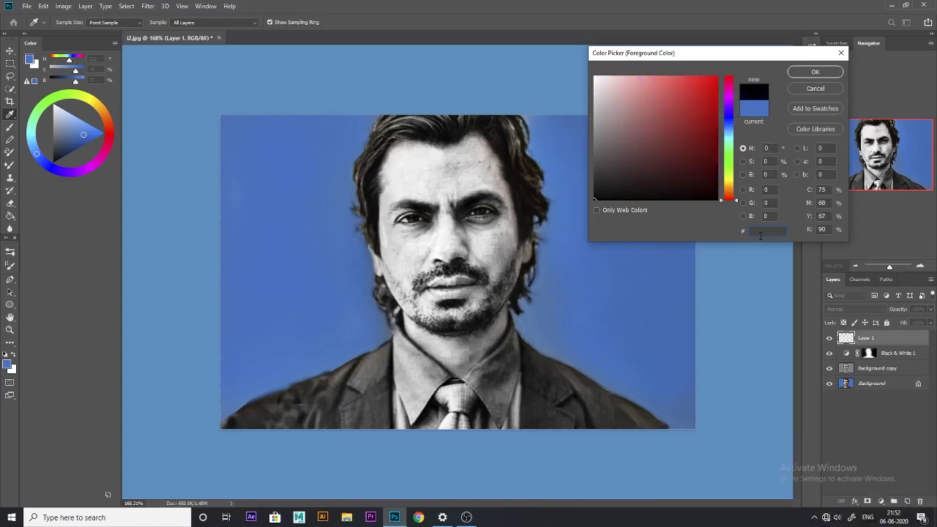
pyautogui.write('c90915')
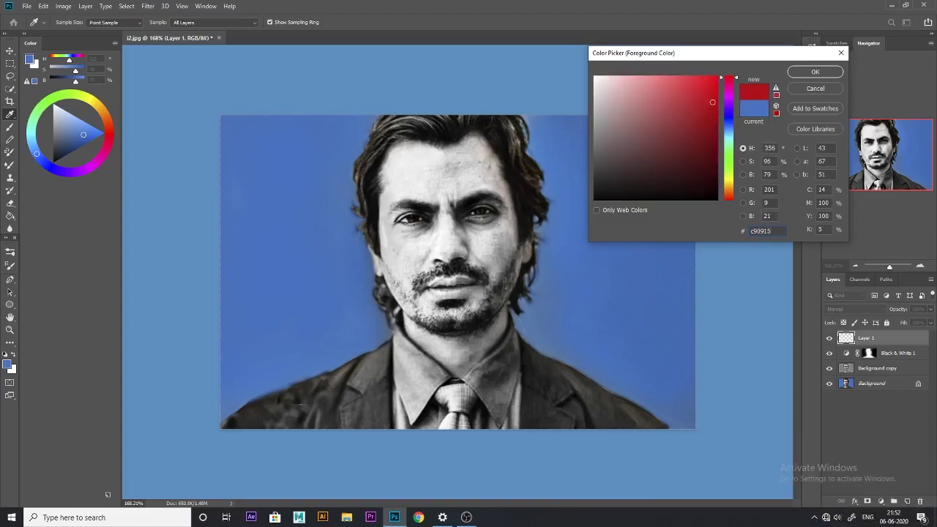
pyautogui.click(730, 154)
pyautogui.click(814, 71)
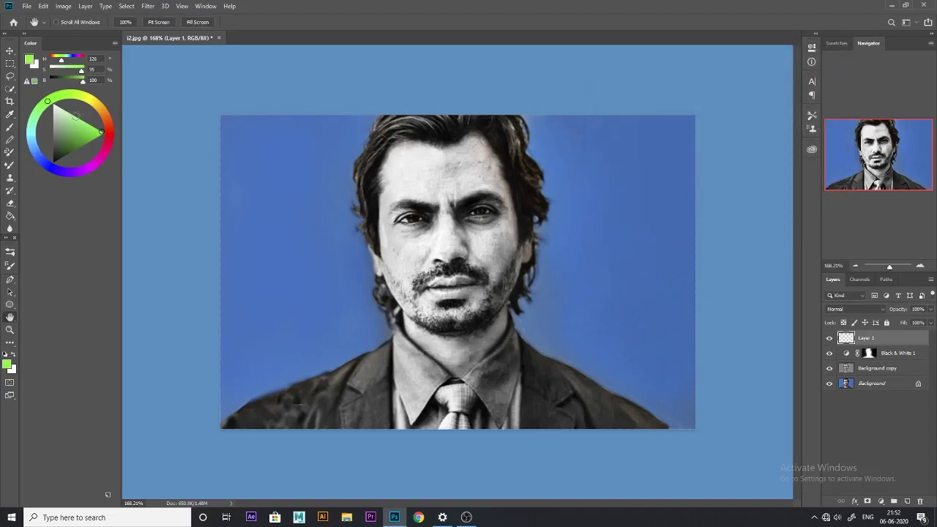
# Step: Brush green over the hair on Layer 1 and set the layer to Overlay blending
pyautogui.press('b')
pyautogui.moveTo(512, 136)
pyautogui.mouseDown()
pyautogui.moveTo(530, 227)
pyautogui.moveTo(527, 311)
pyautogui.moveTo(523, 128)
pyautogui.moveTo(389, 126)
pyautogui.moveTo(366, 212)
pyautogui.moveTo(369, 252)
pyautogui.moveTo(439, 143)
pyautogui.moveTo(514, 156)
pyautogui.mouseUp()
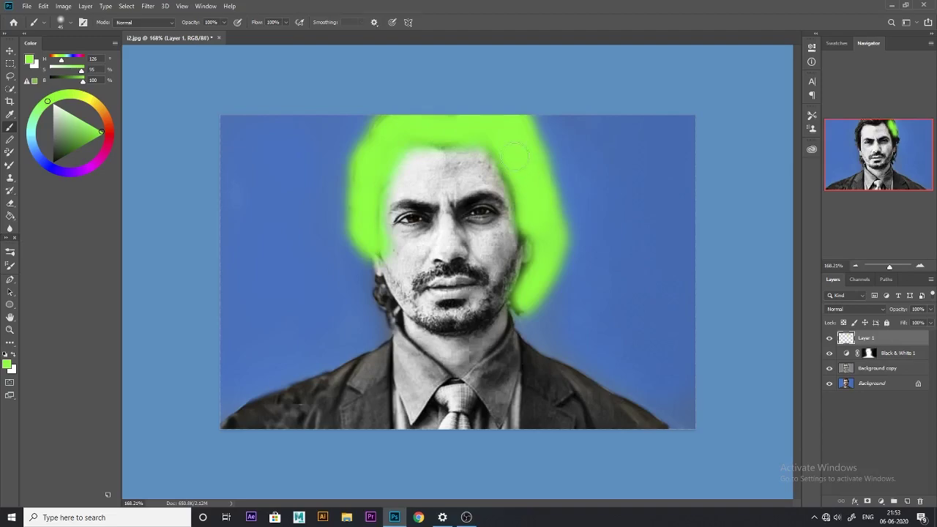
pyautogui.moveTo(373, 203)
pyautogui.mouseDown()
pyautogui.moveTo(384, 315)
pyautogui.moveTo(396, 149)
pyautogui.mouseUp()
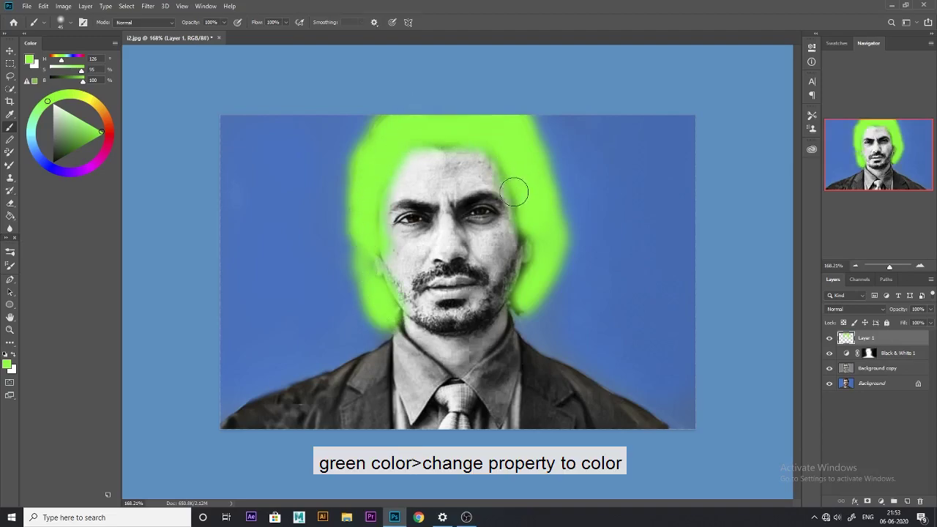
pyautogui.click(852, 309)
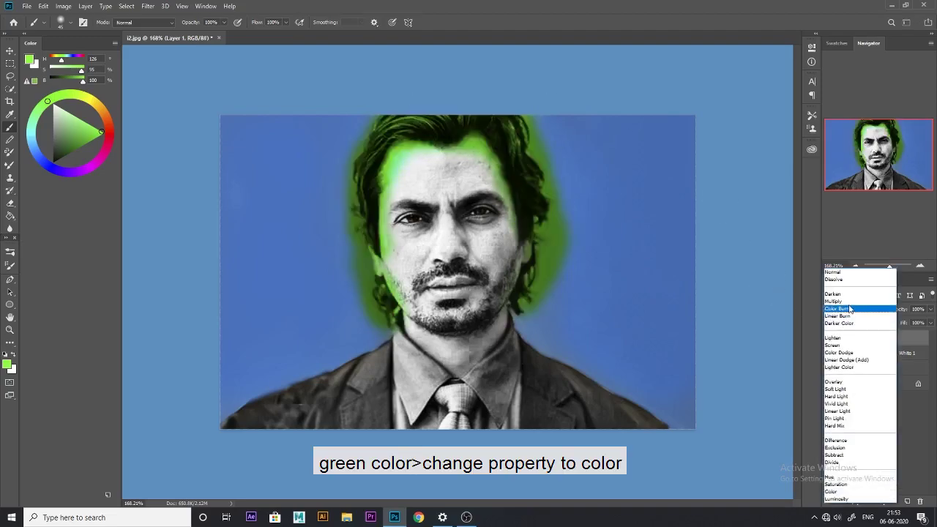
pyautogui.click(834, 382)
pyautogui.click(9, 203)
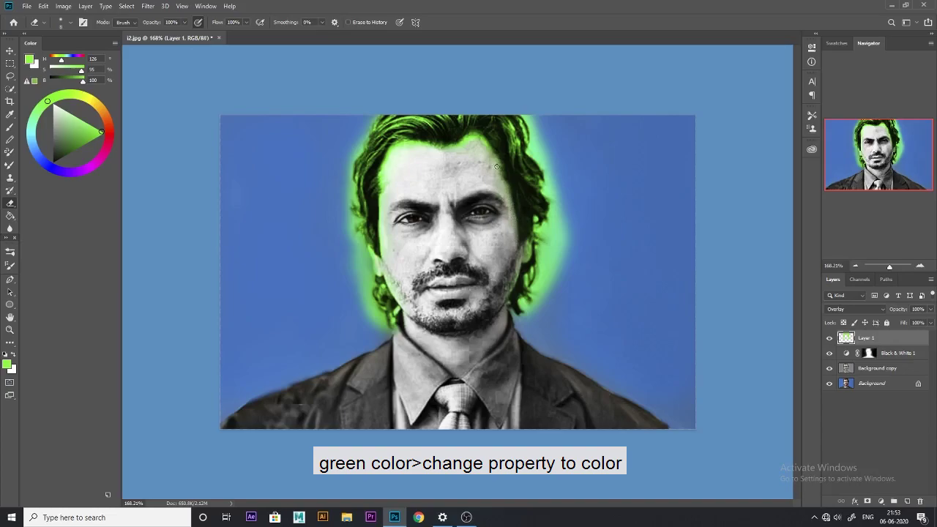
# Step: Erase the green spill along the forehead hairline and the left cheek
pyautogui.scroll(2, 303, 117)
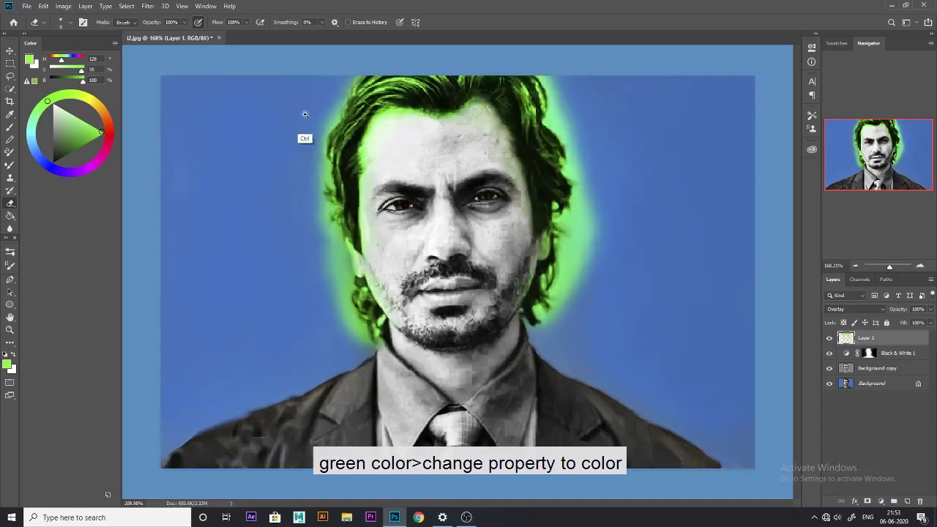
pyautogui.scroll(2, 303, 117)
pyautogui.click(70, 23)
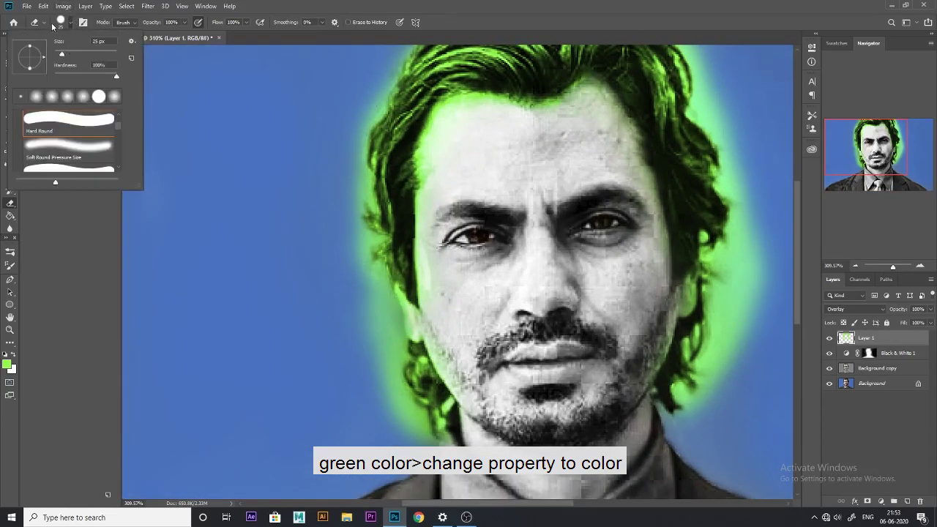
pyautogui.click(549, 117)
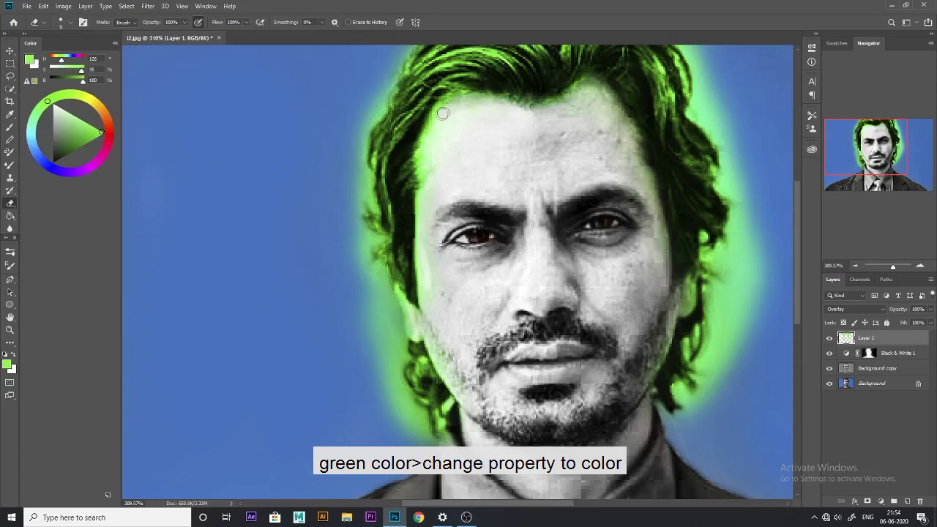
pyautogui.moveTo(443, 114); pyautogui.dragTo(607, 107)
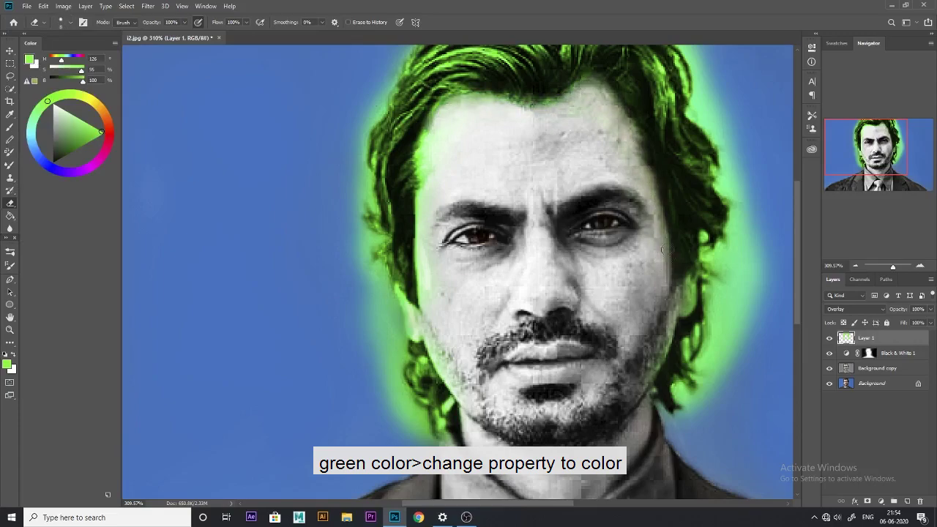
pyautogui.moveTo(505, 99); pyautogui.dragTo(550, 107)
pyautogui.moveTo(468, 98); pyautogui.dragTo(435, 146)
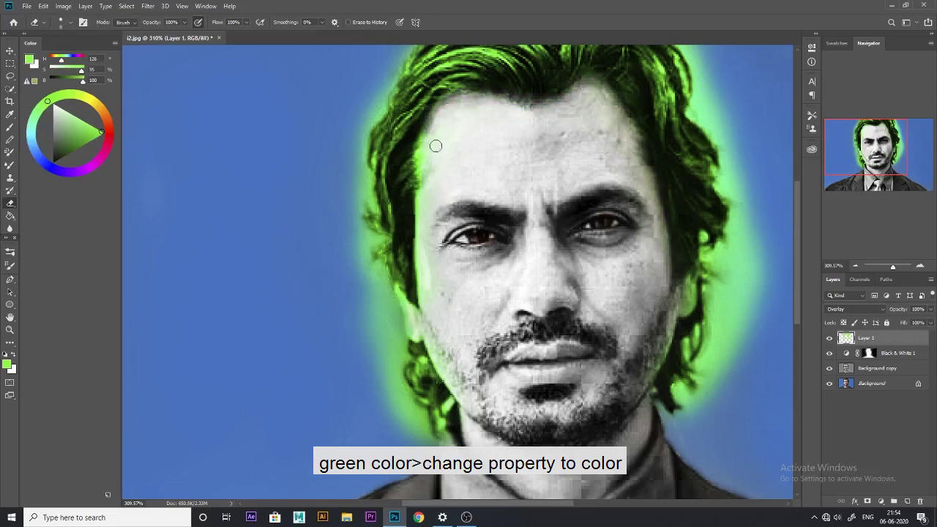
pyautogui.moveTo(471, 113)
pyautogui.mouseDown()
pyautogui.moveTo(426, 212)
pyautogui.moveTo(439, 339)
pyautogui.moveTo(362, 300)
pyautogui.moveTo(348, 279)
pyautogui.mouseUp()
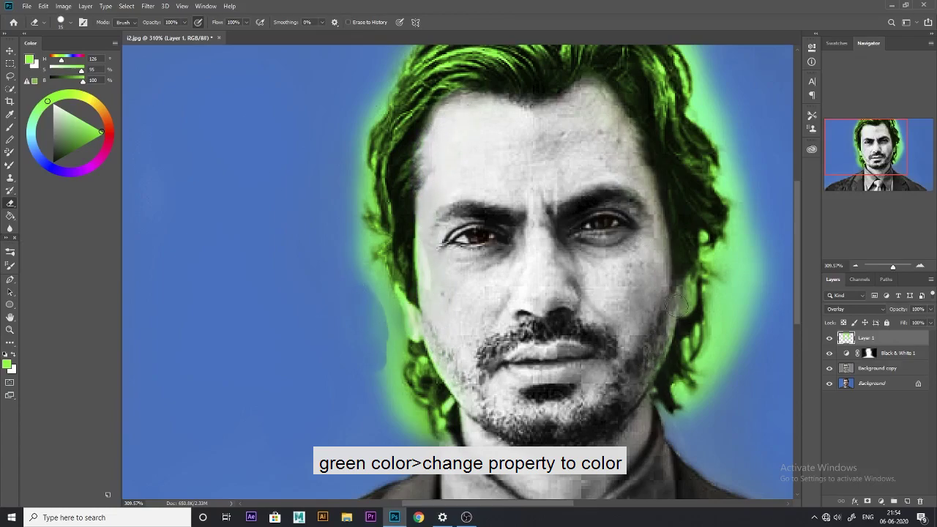
pyautogui.moveTo(677, 305); pyautogui.dragTo(667, 302)
# Step: Switch the eraser to a small round tip sized to 20 px
pyautogui.press('[')
pyautogui.press('[')
pyautogui.press('[')
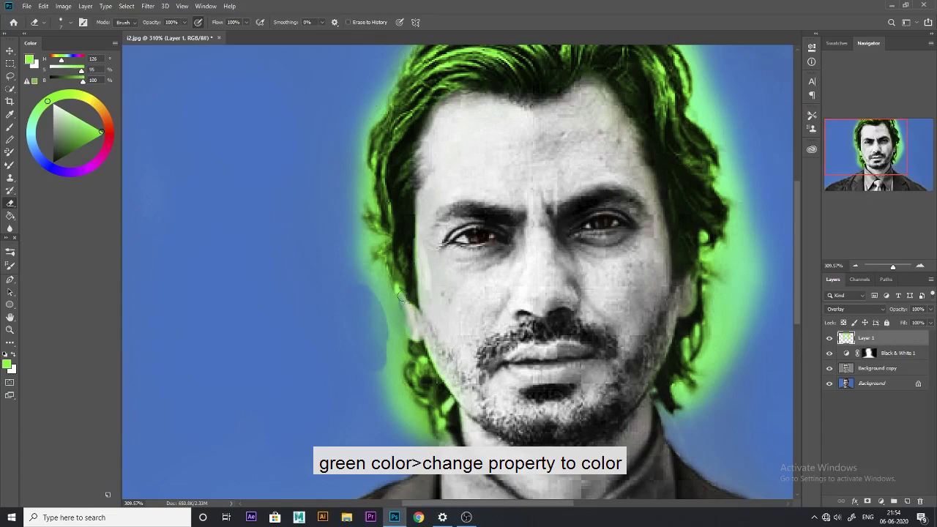
pyautogui.scroll(-3, 537, 174)
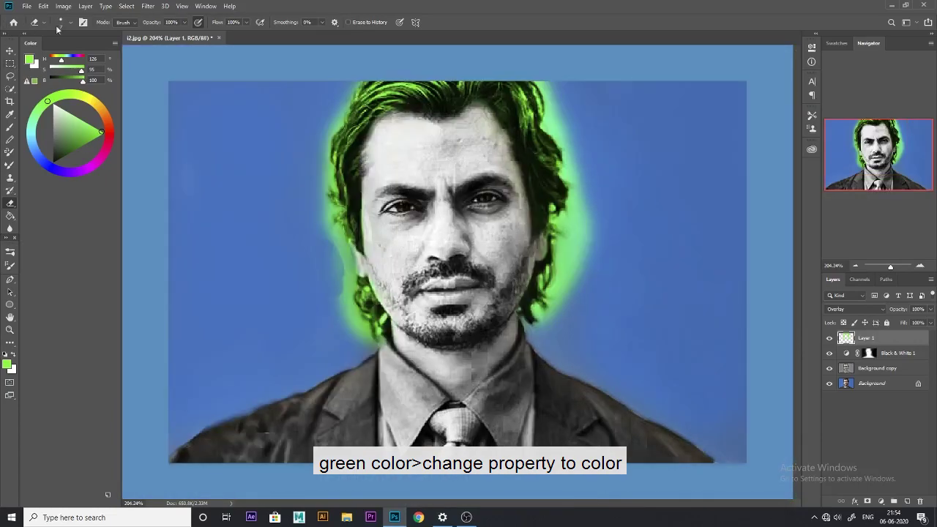
pyautogui.click(82, 22)
pyautogui.click(32, 247)
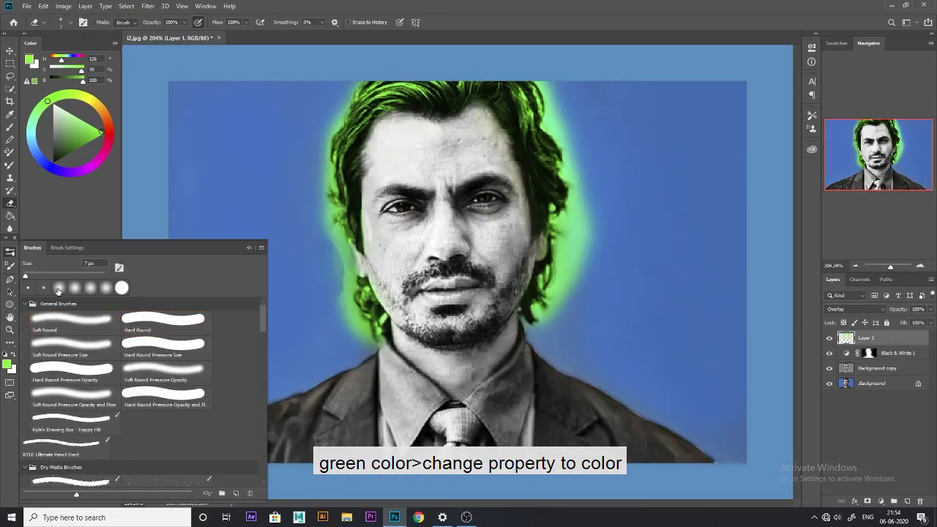
pyautogui.click(58, 291)
pyautogui.press(']')
pyautogui.press(']')
pyautogui.press(']')
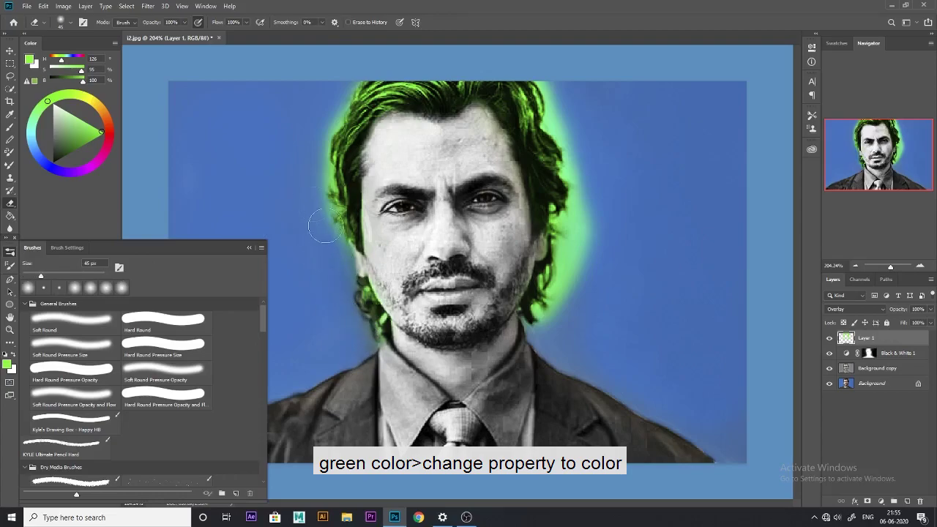
pyautogui.press('[')
pyautogui.press('[')
pyautogui.press('[')
# Step: Erase the green glow along the hair's left and upper-right edges and beside the jaw
pyautogui.moveTo(319, 152); pyautogui.dragTo(331, 117)
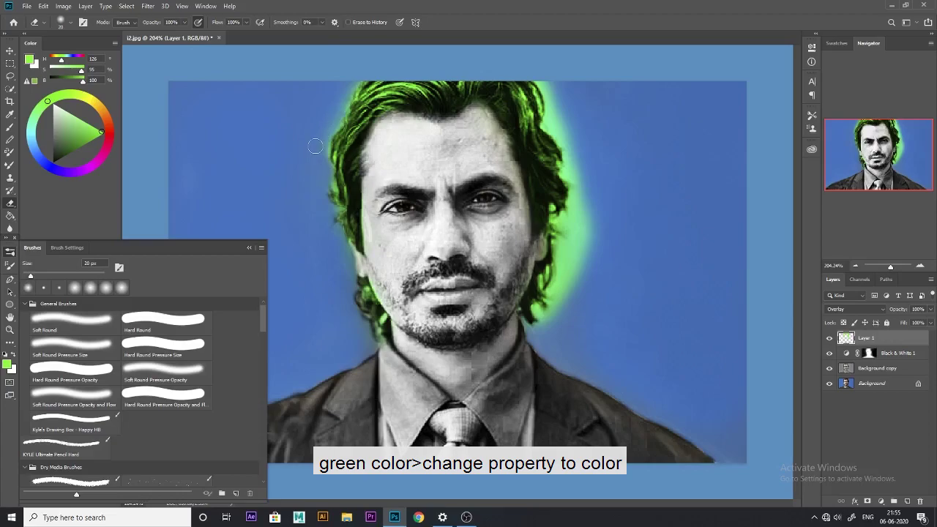
pyautogui.moveTo(533, 83)
pyautogui.mouseDown()
pyautogui.moveTo(564, 141)
pyautogui.moveTo(562, 232)
pyautogui.mouseUp()
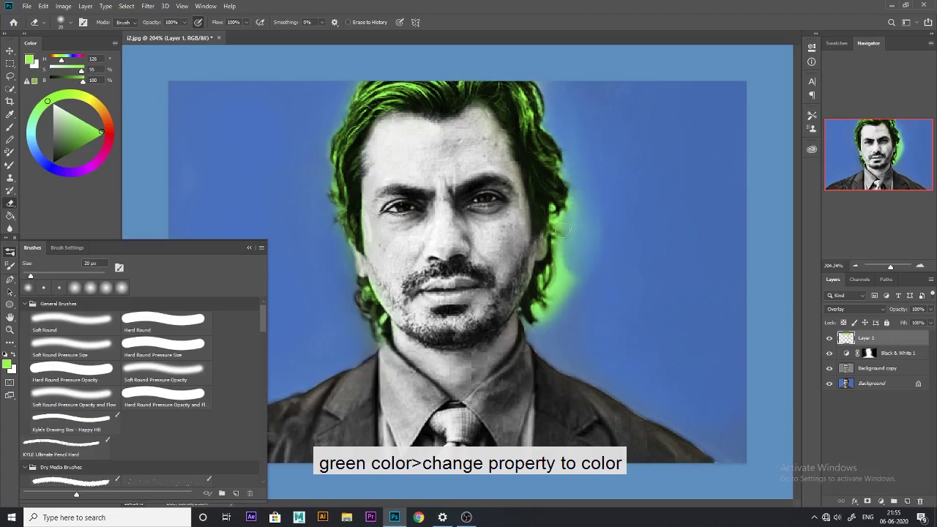
pyautogui.press('[')
pyautogui.press('[')
pyautogui.press('[')
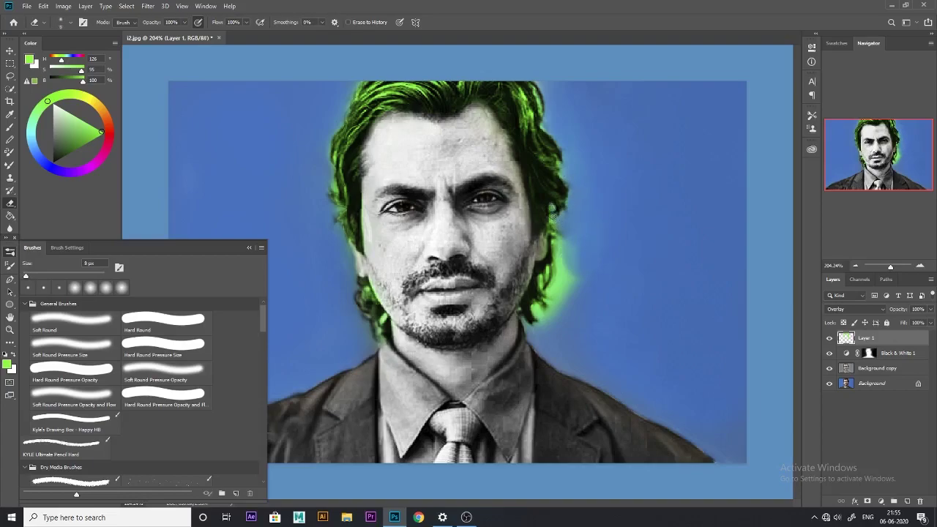
pyautogui.press(']')
pyautogui.press(']')
pyautogui.press(']')
pyautogui.moveTo(568, 249)
pyautogui.mouseDown()
pyautogui.moveTo(542, 312)
pyautogui.moveTo(562, 308)
pyautogui.mouseUp()
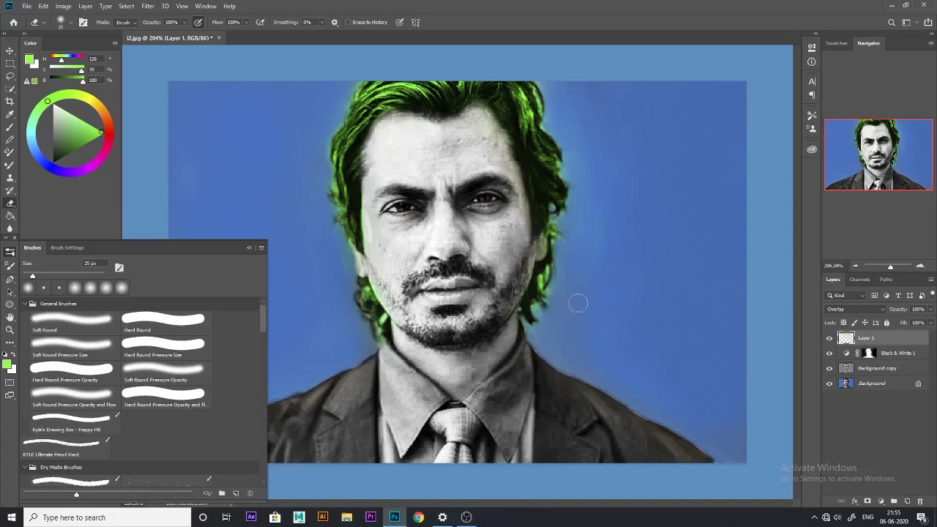
pyautogui.click(853, 308)
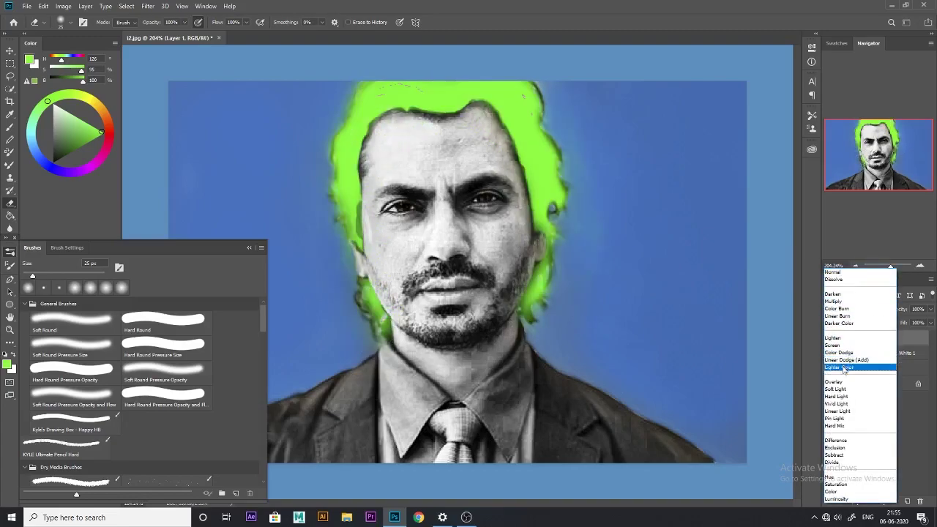
# Step: Set Layer 1 to Color blend mode with Fill lowered to about 61%
pyautogui.click(830, 491)
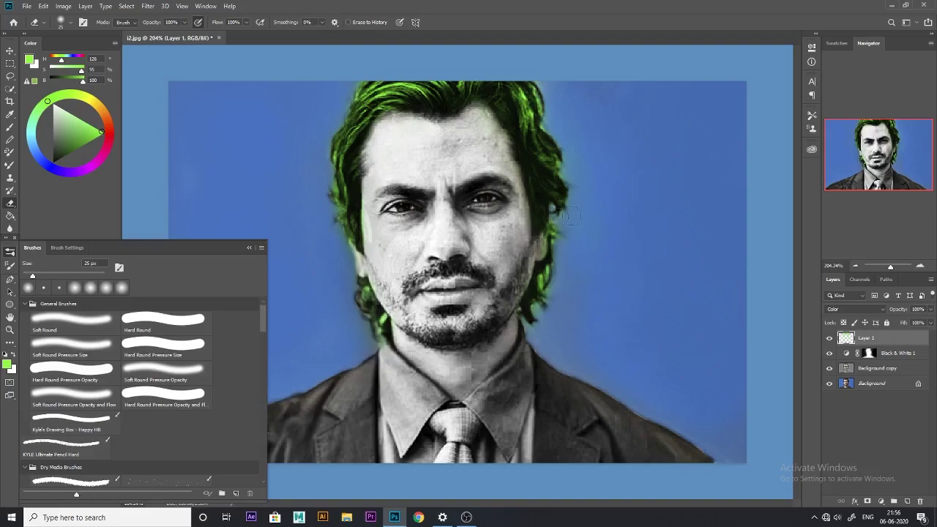
pyautogui.click(931, 323)
pyautogui.moveTo(931, 335); pyautogui.dragTo(911, 336)
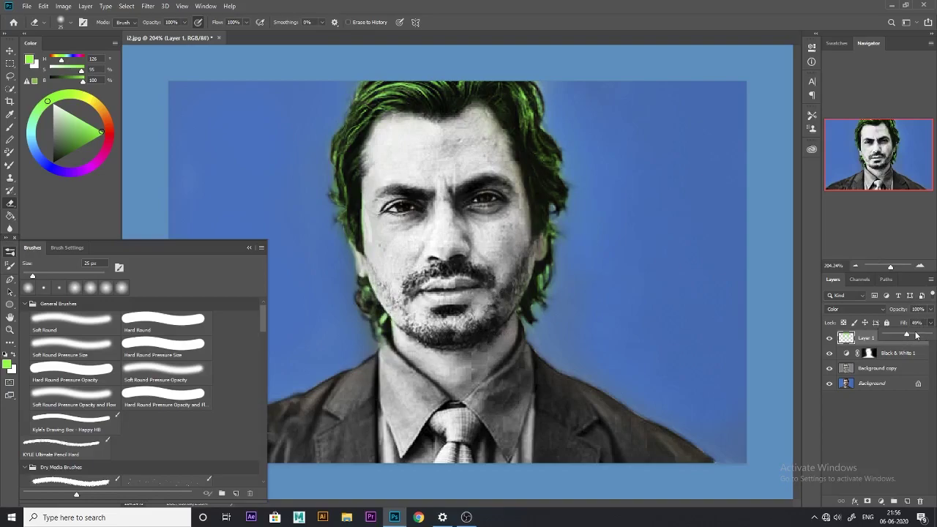
pyautogui.click(551, 177)
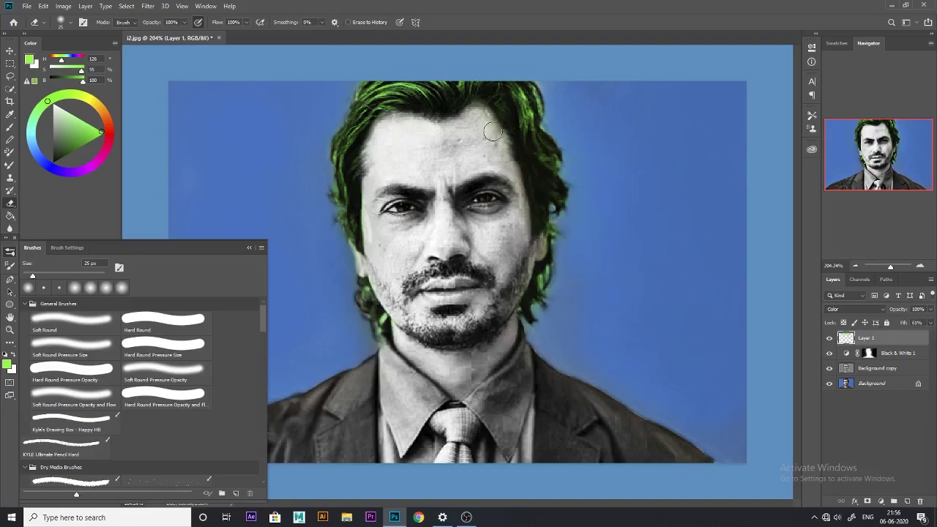
pyautogui.click(6, 372)
pyautogui.press('Escape')
pyautogui.press('b')
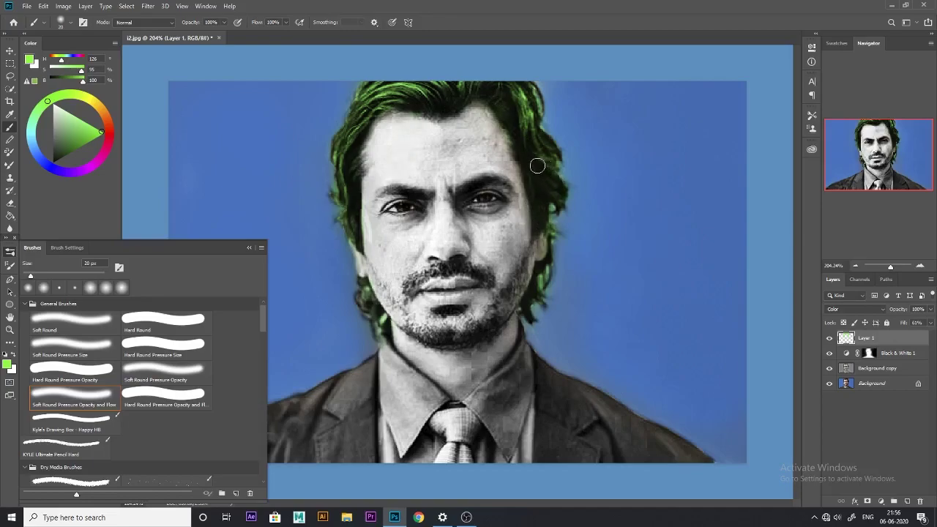
# Step: Add a new layer and make light blue 009cff the painting colour
pyautogui.click(907, 501)
pyautogui.moveTo(67, 248); pyautogui.dragTo(108, 255)
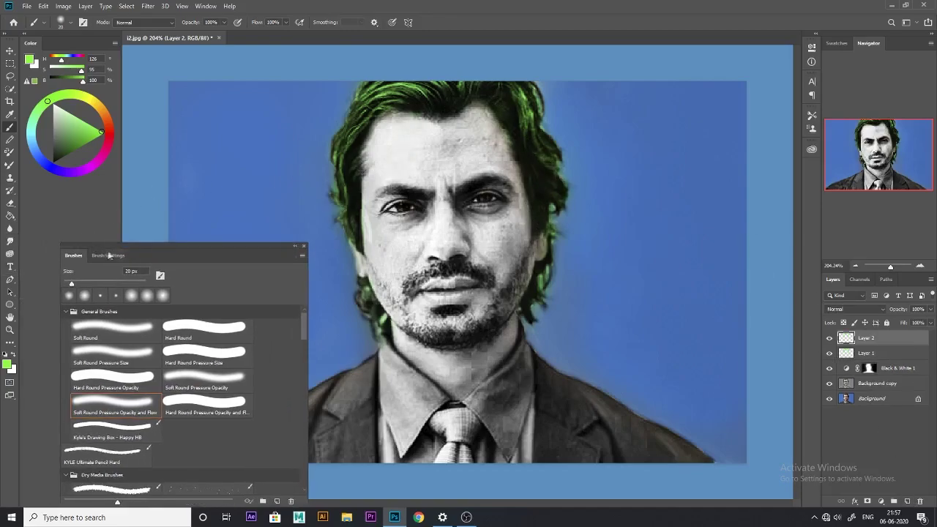
pyautogui.click(11, 369)
pyautogui.moveTo(729, 136); pyautogui.dragTo(721, 136)
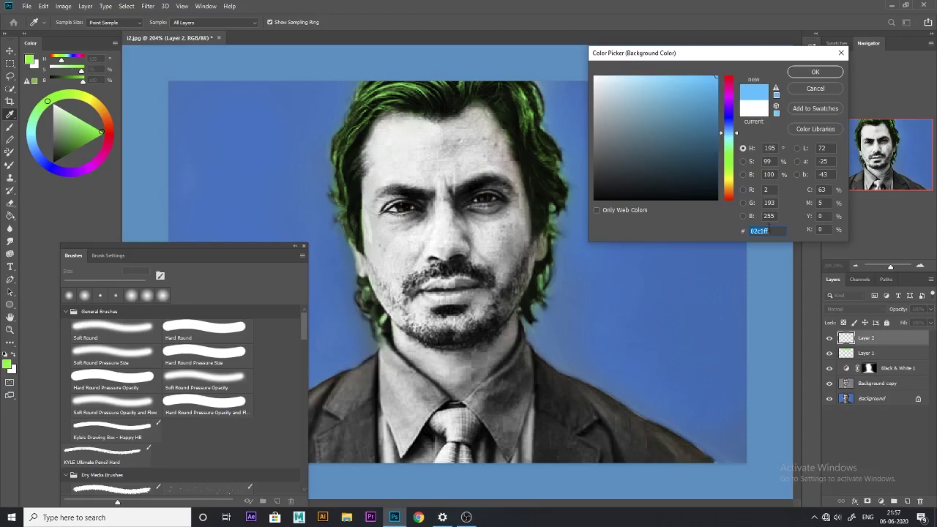
pyautogui.write('009c')
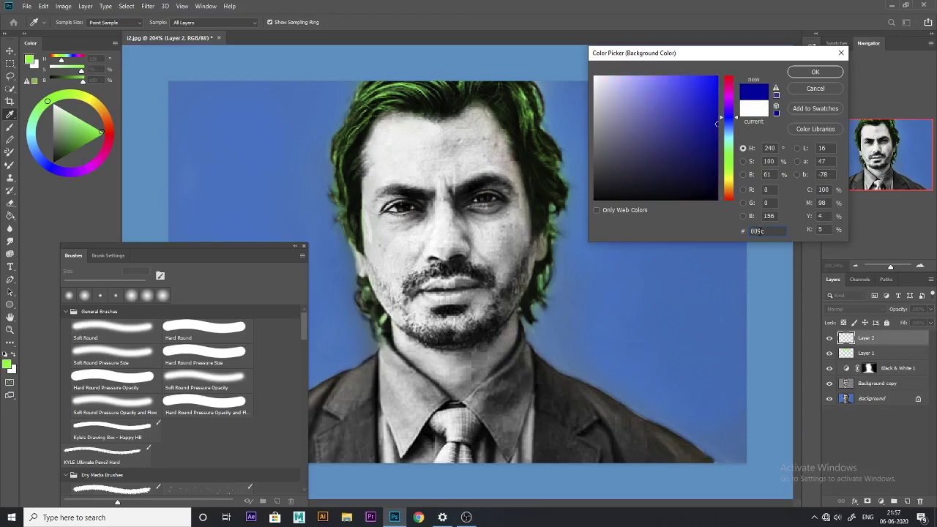
pyautogui.write('ff')
pyautogui.click(814, 71)
pyautogui.press('b')
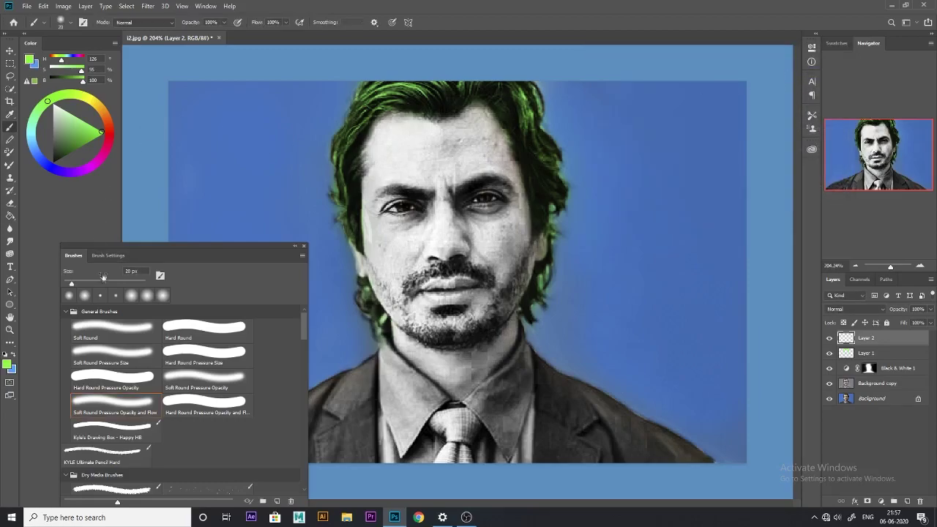
pyautogui.click(14, 354)
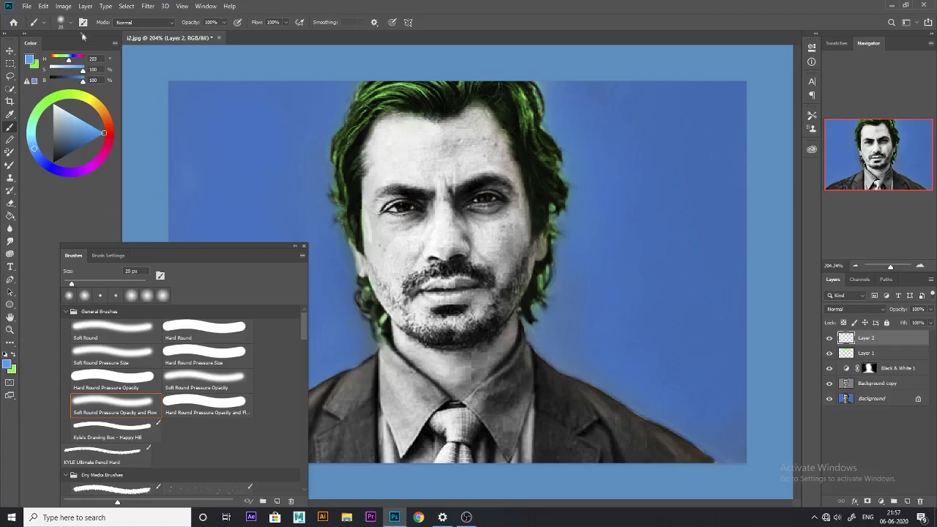
# Step: Paint blue patches over both eyes from above the brows down the cheeks
pyautogui.moveTo(404, 169); pyautogui.dragTo(399, 182)
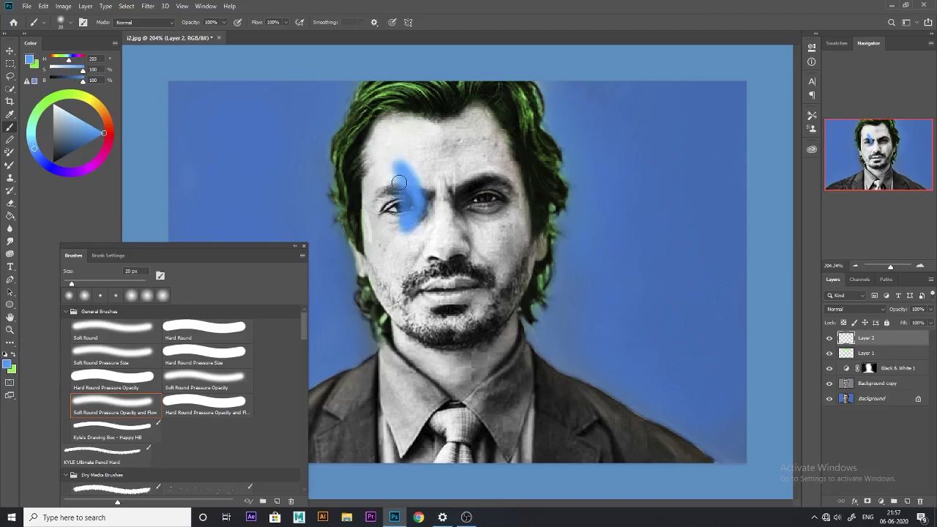
pyautogui.hotkey('ctrl', 'z')
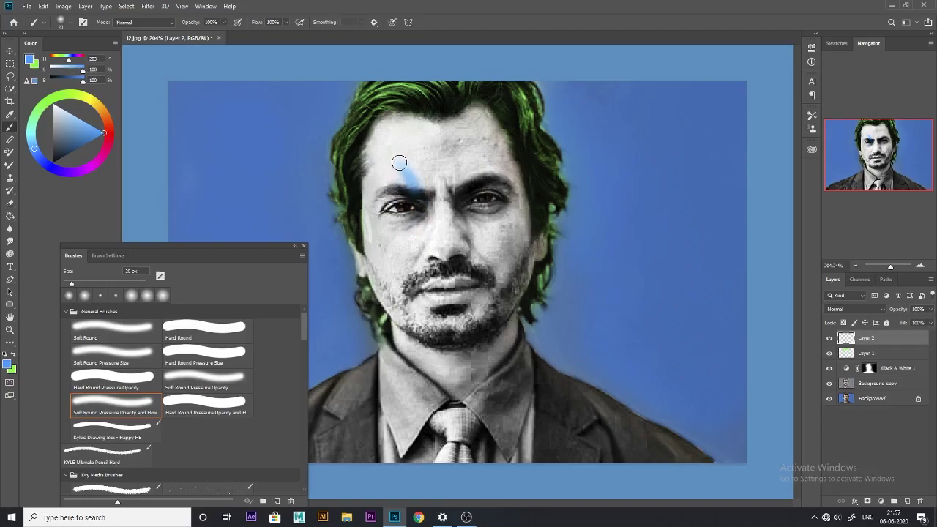
pyautogui.moveTo(397, 162)
pyautogui.mouseDown()
pyautogui.moveTo(432, 193)
pyautogui.moveTo(391, 232)
pyautogui.moveTo(401, 264)
pyautogui.moveTo(381, 220)
pyautogui.moveTo(393, 257)
pyautogui.moveTo(421, 214)
pyautogui.mouseUp()
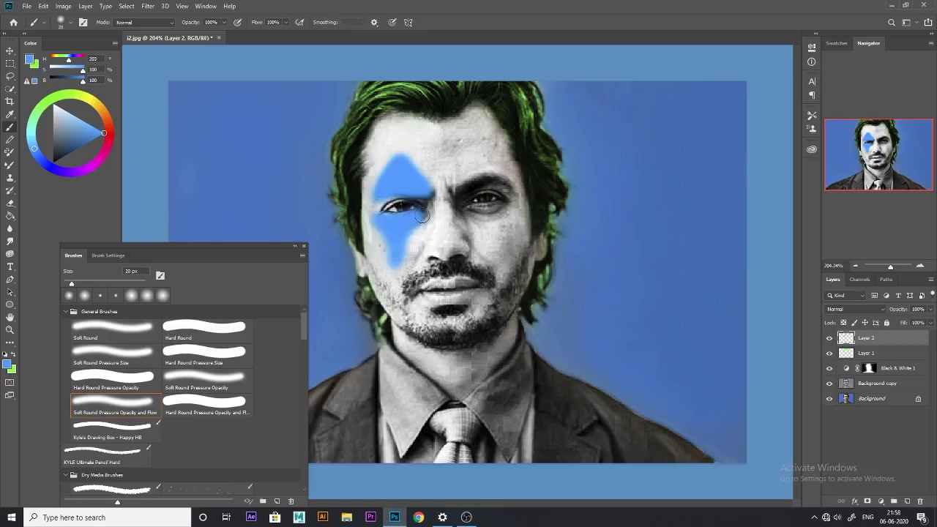
pyautogui.moveTo(487, 180)
pyautogui.mouseDown()
pyautogui.moveTo(461, 183)
pyautogui.moveTo(489, 245)
pyautogui.moveTo(497, 220)
pyautogui.moveTo(491, 234)
pyautogui.mouseUp()
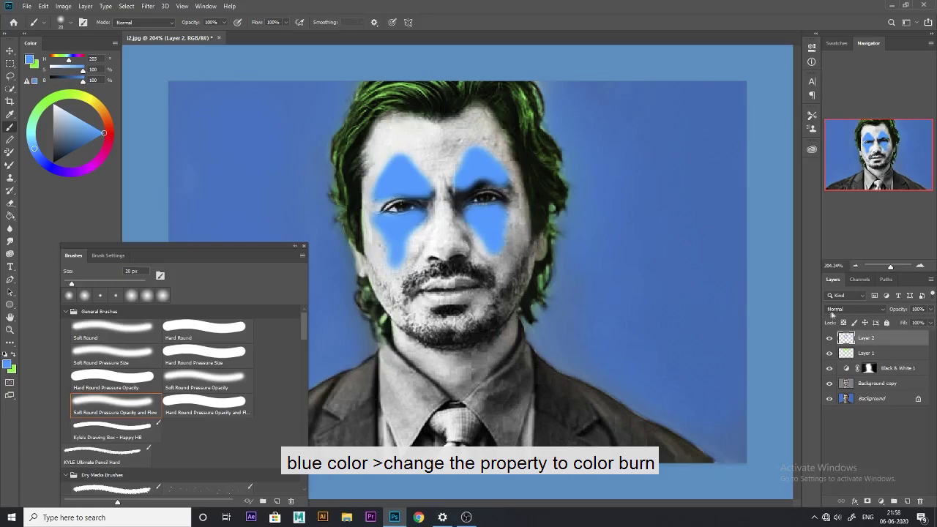
# Step: Set the blue eye layer to Color Burn and darken the blue under the right eye
pyautogui.click(881, 309)
pyautogui.click(849, 309)
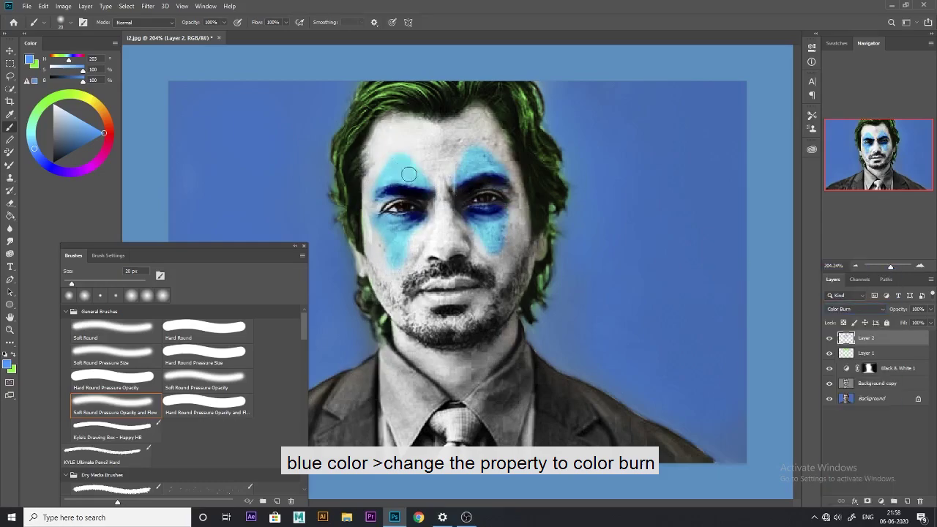
pyautogui.press('e')
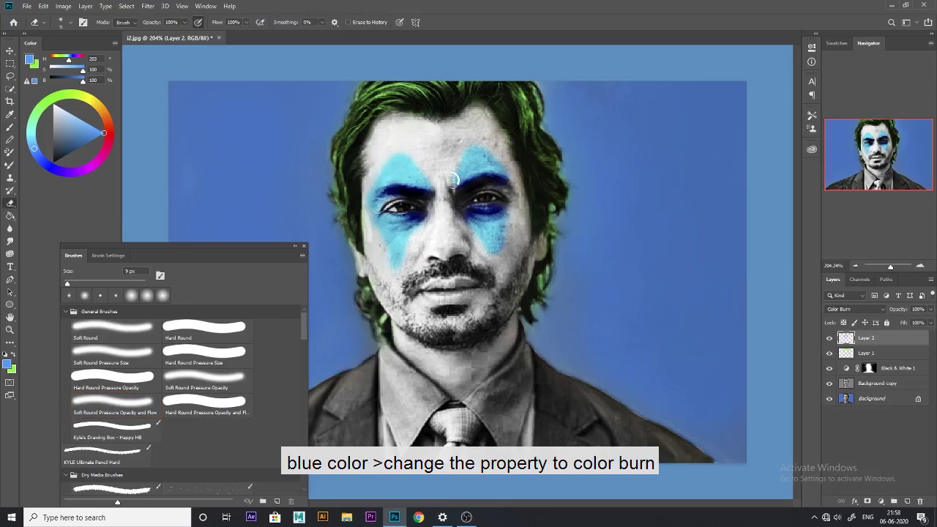
pyautogui.press('b')
pyautogui.press('[')
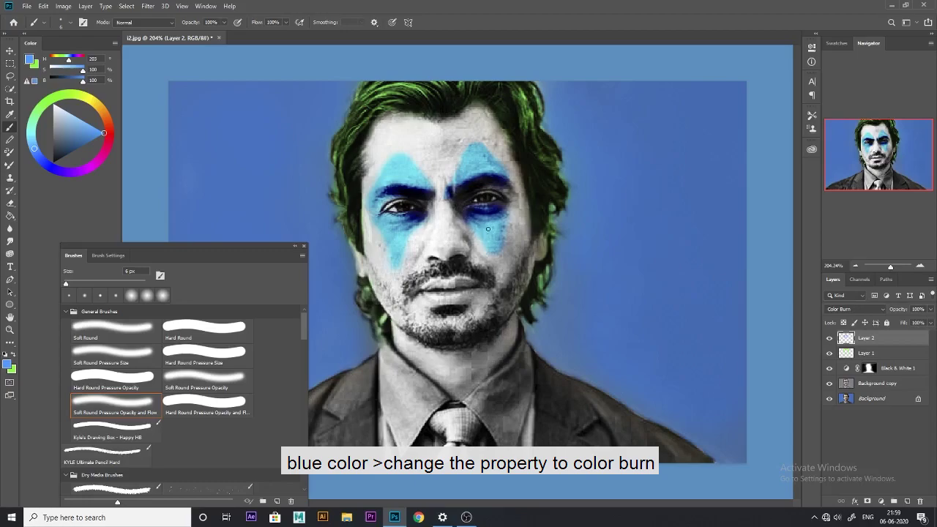
pyautogui.moveTo(507, 189)
pyautogui.mouseDown()
pyautogui.moveTo(483, 227)
pyautogui.moveTo(503, 221)
pyautogui.mouseUp()
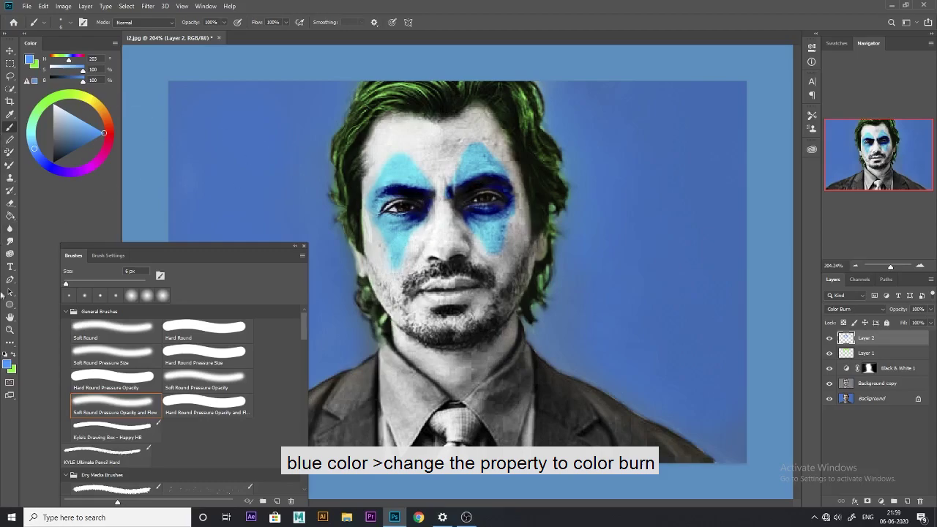
# Step: Soften the dark blue under the right eye with the eraser at 40%, then 52% opacity
pyautogui.press('e')
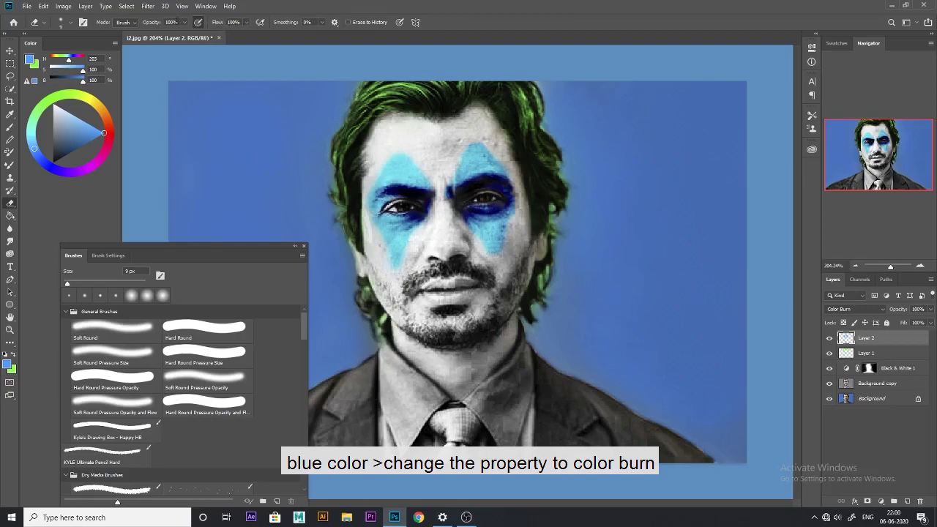
pyautogui.moveTo(184, 22); pyautogui.dragTo(161, 36)
pyautogui.click(390, 191)
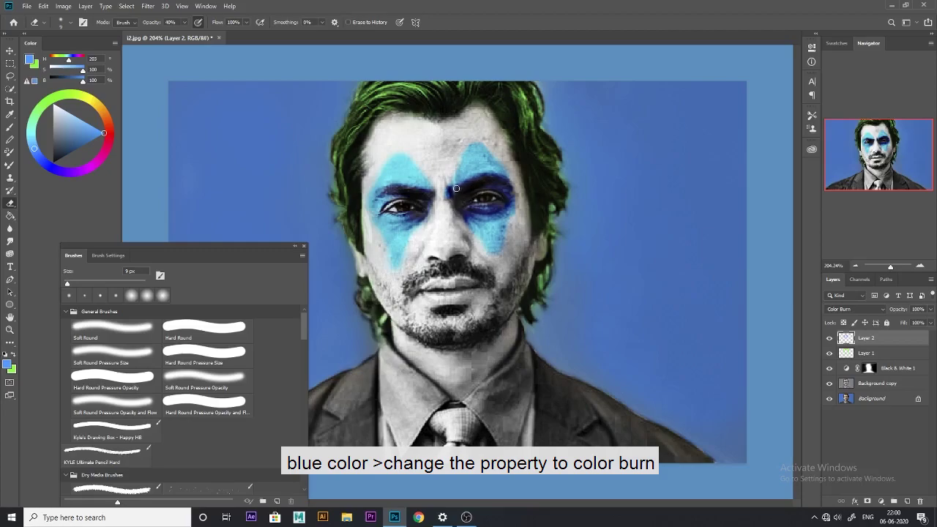
pyautogui.moveTo(493, 205)
pyautogui.mouseDown()
pyautogui.moveTo(501, 211)
pyautogui.moveTo(503, 191)
pyautogui.mouseUp()
pyautogui.click(183, 22)
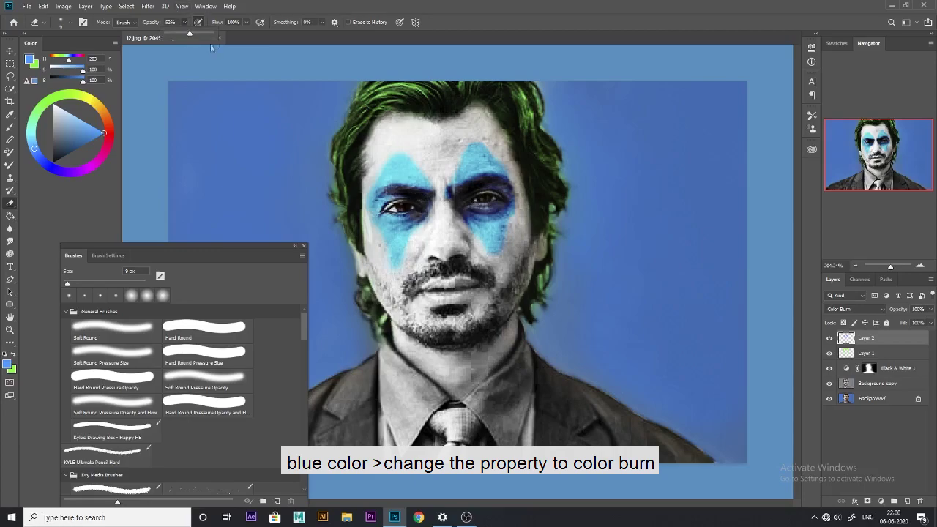
pyautogui.click(211, 47)
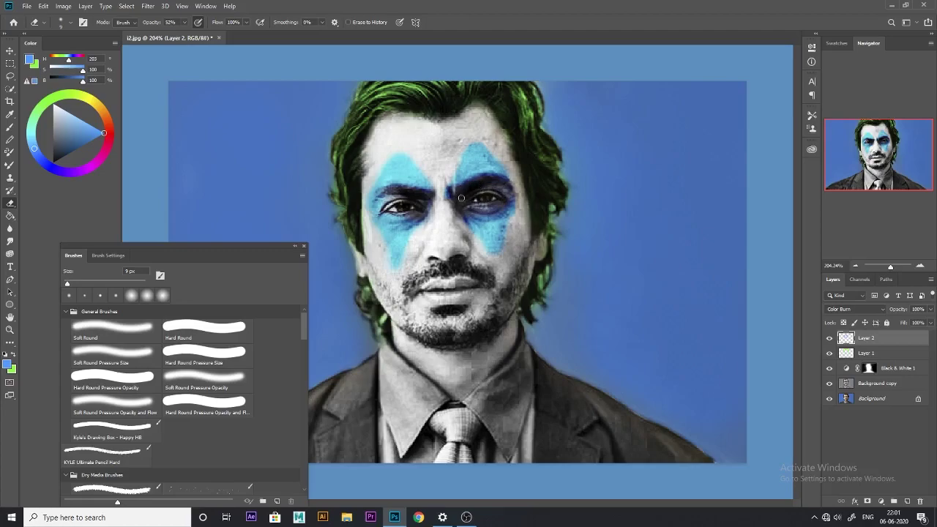
pyautogui.click(907, 500)
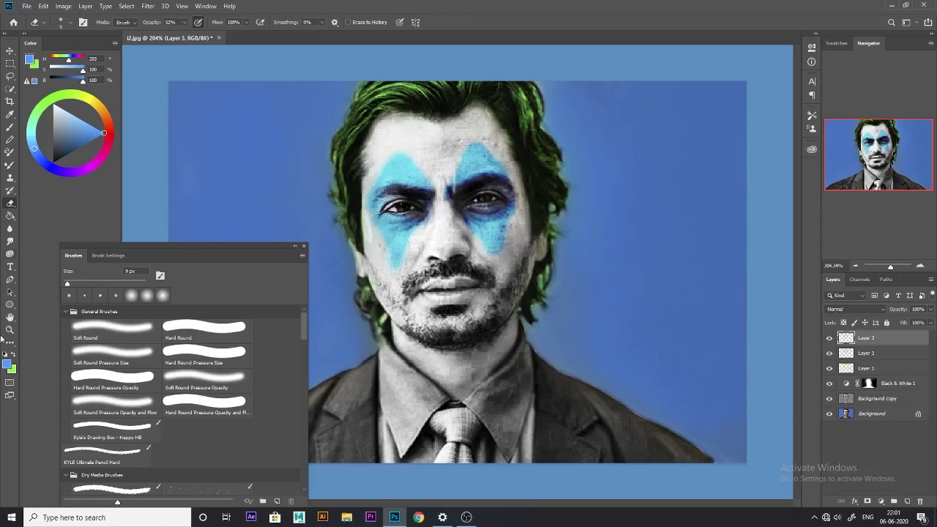
# Step: Try a red-orange arc above the left eyebrow with a 10 px Soft Round brush, then undo it
pyautogui.click(12, 355)
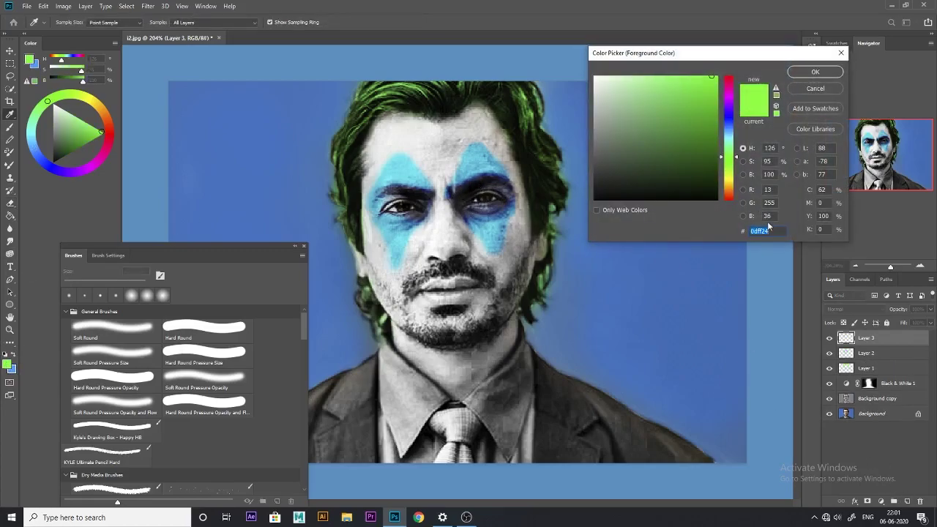
pyautogui.moveTo(728, 198); pyautogui.dragTo(729, 194)
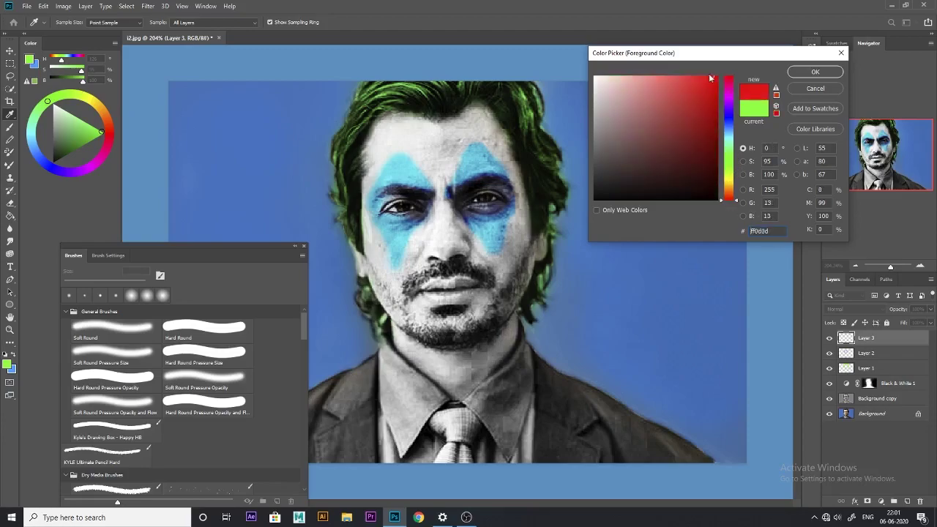
pyautogui.click(812, 72)
pyautogui.press('e')
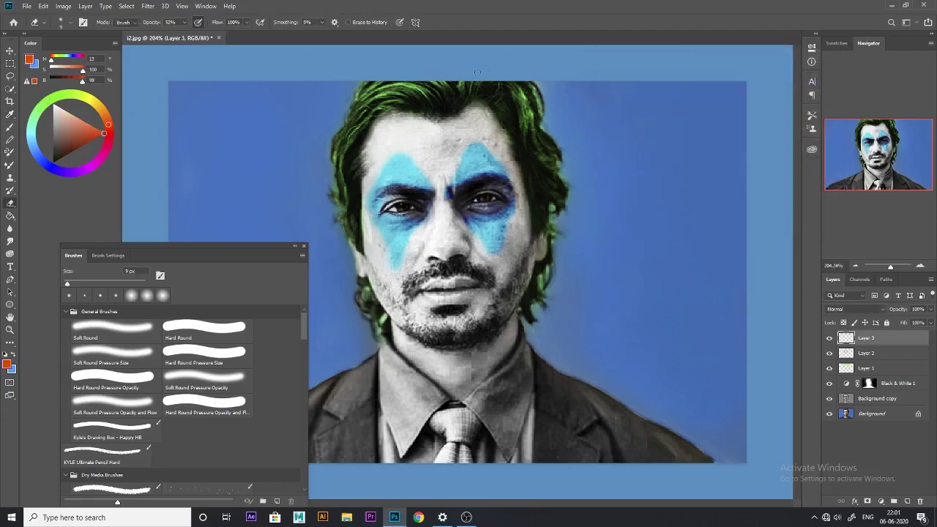
pyautogui.click(122, 330)
pyautogui.press('b')
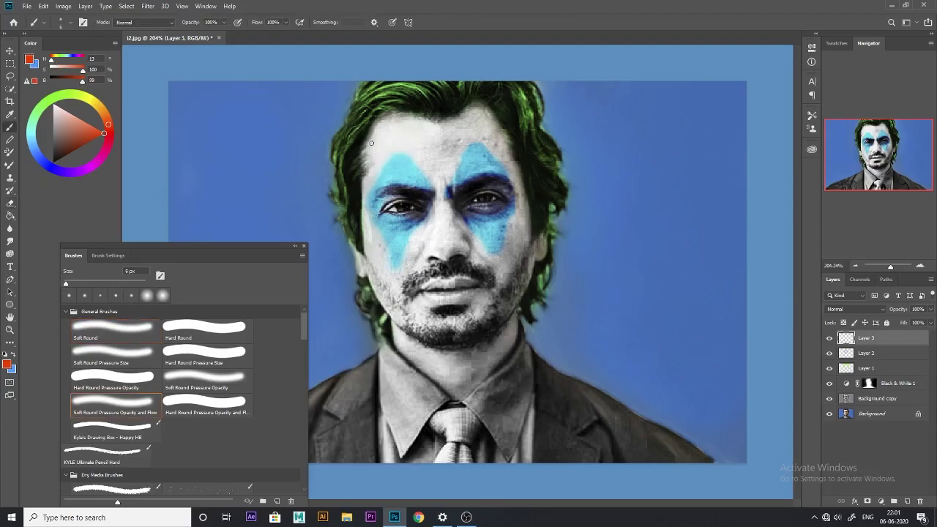
pyautogui.press(']')
pyautogui.press(']')
pyautogui.press(']')
pyautogui.moveTo(380, 147); pyautogui.dragTo(421, 147)
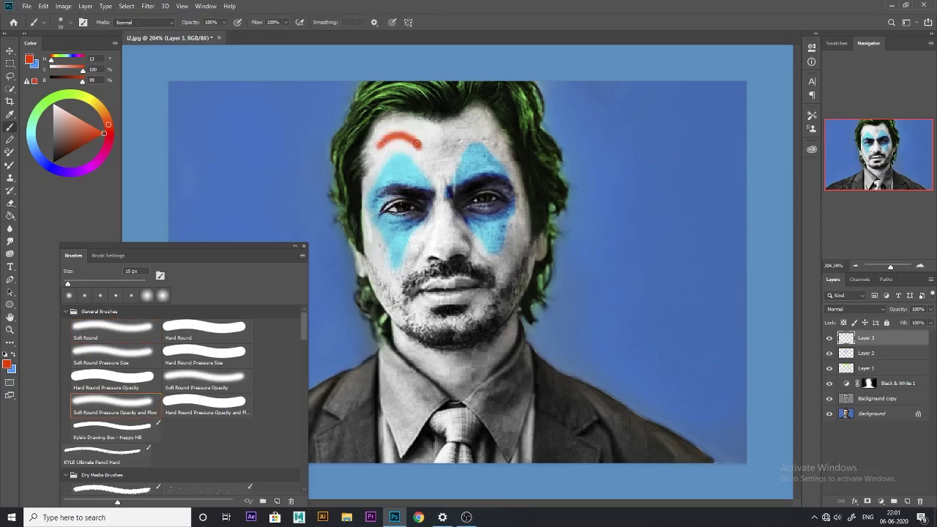
pyautogui.hotkey('ctrl', 'z')
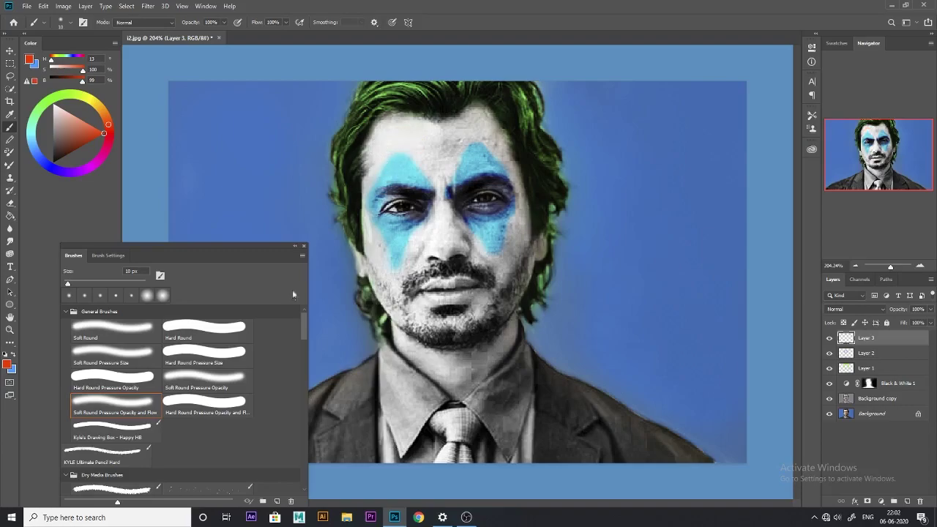
# Step: Paint pure red arches above the eyebrows with a 15 px brush
pyautogui.click(8, 365)
pyautogui.click(717, 77)
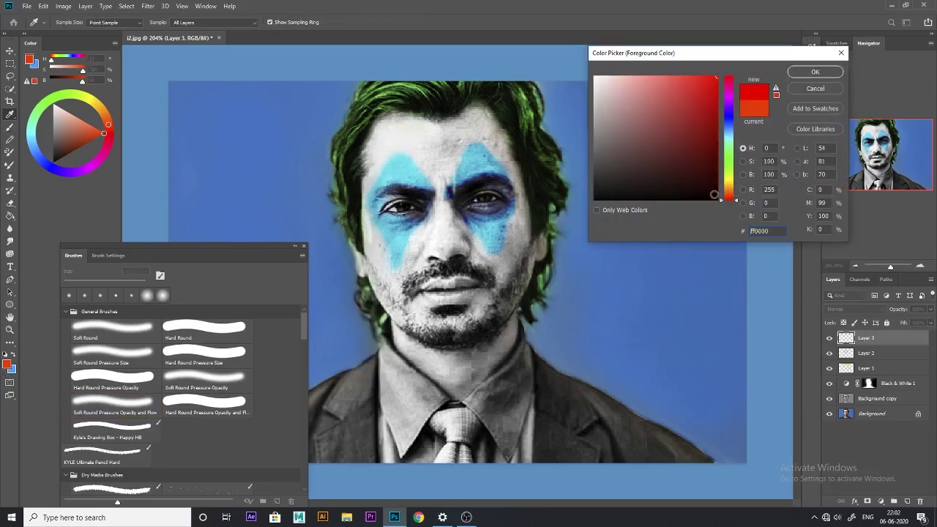
pyautogui.click(813, 72)
pyautogui.press(']')
pyautogui.moveTo(377, 147)
pyautogui.mouseDown()
pyautogui.moveTo(498, 147)
pyautogui.moveTo(455, 144)
pyautogui.mouseUp()
pyautogui.hotkey('ctrl', 'z')
pyautogui.hotkey('ctrl', 'z')
pyautogui.hotkey('ctrl', 'shift', 'z')
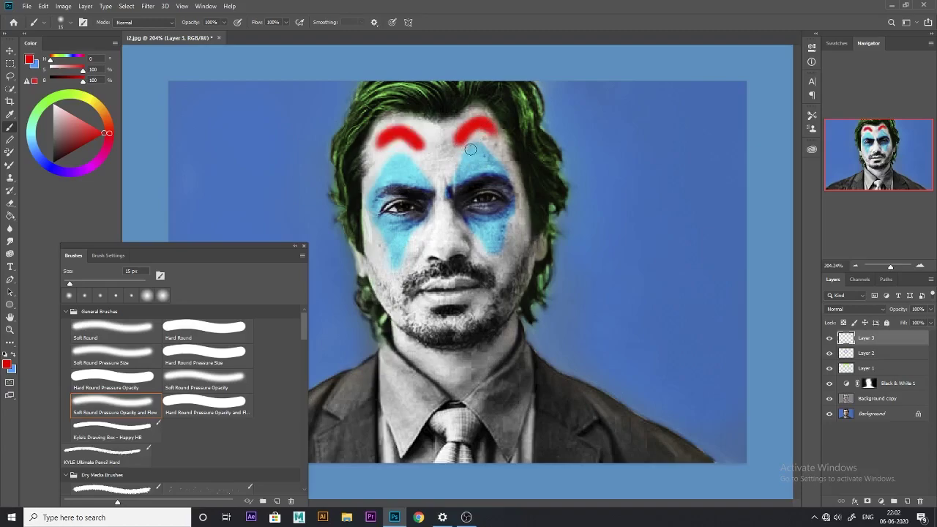
# Step: Blend the eyebrow layer as Color Burn and lower its Fill to fade it
pyautogui.click(853, 309)
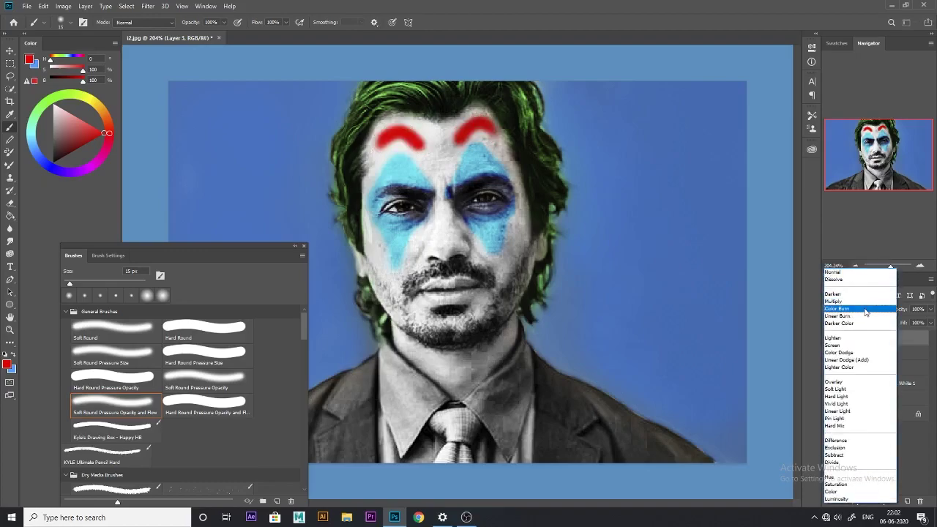
pyautogui.click(866, 308)
pyautogui.click(837, 308)
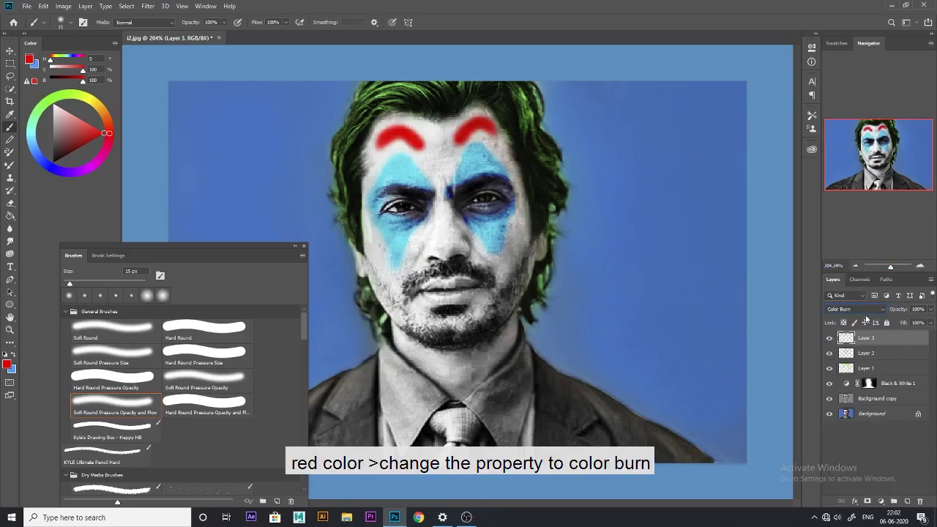
pyautogui.moveTo(930, 322)
pyautogui.mouseDown()
pyautogui.moveTo(913, 333)
pyautogui.moveTo(923, 335)
pyautogui.mouseUp()
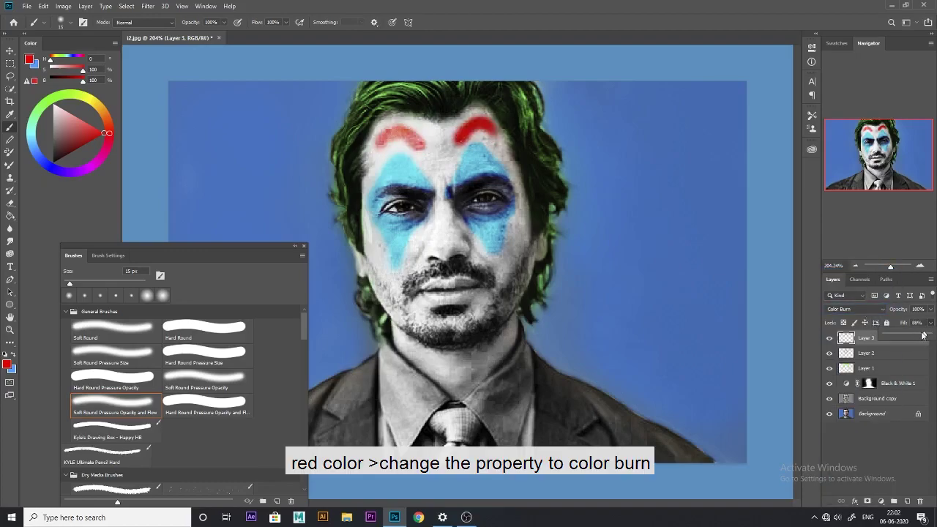
pyautogui.click(907, 501)
# Step: Paint a red band across the mouth and left cheek on Layer 4, blended in Color Burn
pyautogui.moveTo(511, 268)
pyautogui.mouseDown()
pyautogui.moveTo(399, 288)
pyautogui.moveTo(431, 299)
pyautogui.mouseUp()
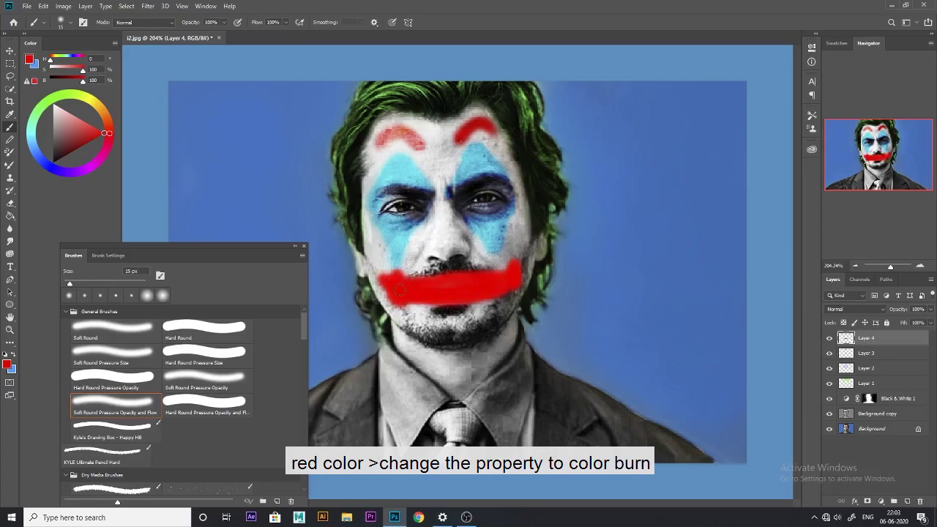
pyautogui.click(853, 309)
pyautogui.moveTo(417, 272)
pyautogui.mouseDown()
pyautogui.moveTo(403, 294)
pyautogui.moveTo(379, 269)
pyautogui.mouseUp()
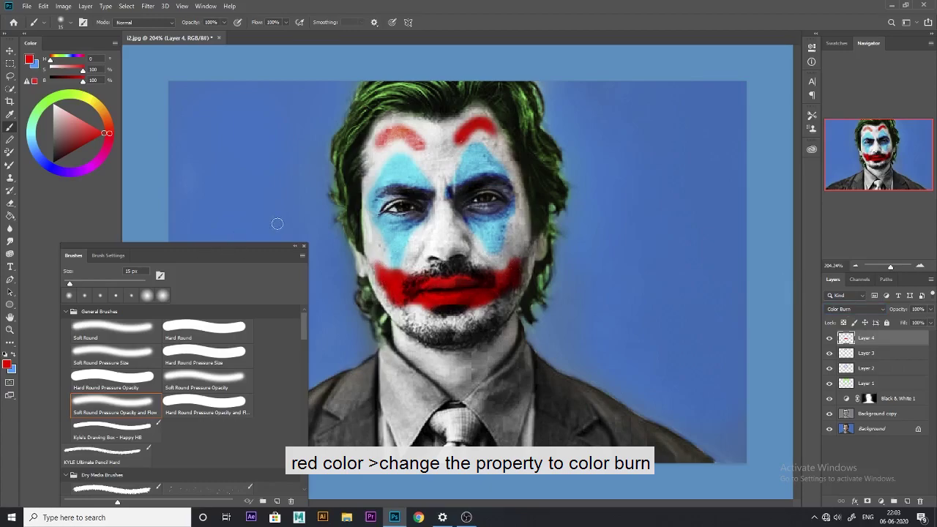
# Step: Erase the red from the mustache with a 9 px eraser and repaint the lower lip red
pyautogui.press('e')
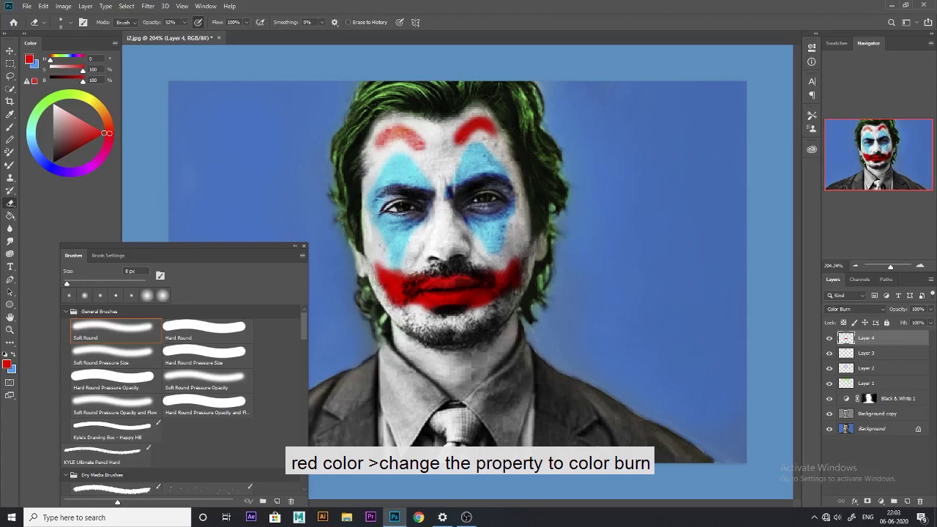
pyautogui.press(']')
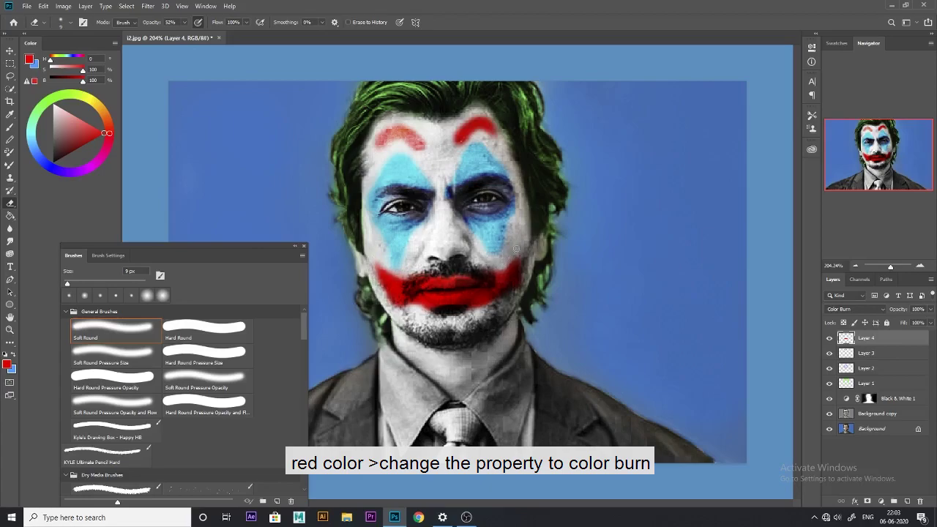
pyautogui.moveTo(458, 273); pyautogui.dragTo(409, 278)
pyautogui.press('b')
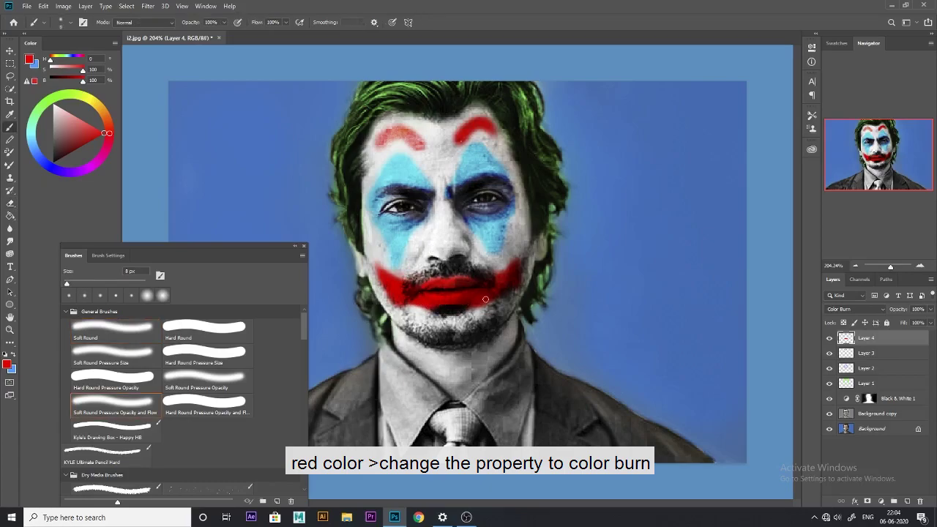
pyautogui.moveTo(448, 306)
pyautogui.mouseDown()
pyautogui.moveTo(399, 305)
pyautogui.moveTo(381, 279)
pyautogui.moveTo(510, 300)
pyautogui.mouseUp()
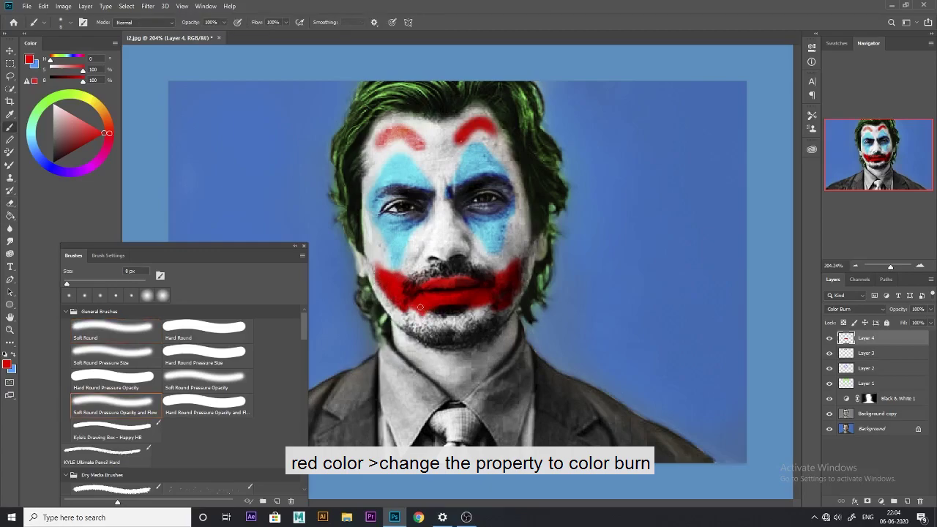
pyautogui.click(829, 338)
pyautogui.click(830, 338)
# Step: Paint a 35 px red dot on the nose on new Layer 5, blended in Color Burn
pyautogui.click(908, 501)
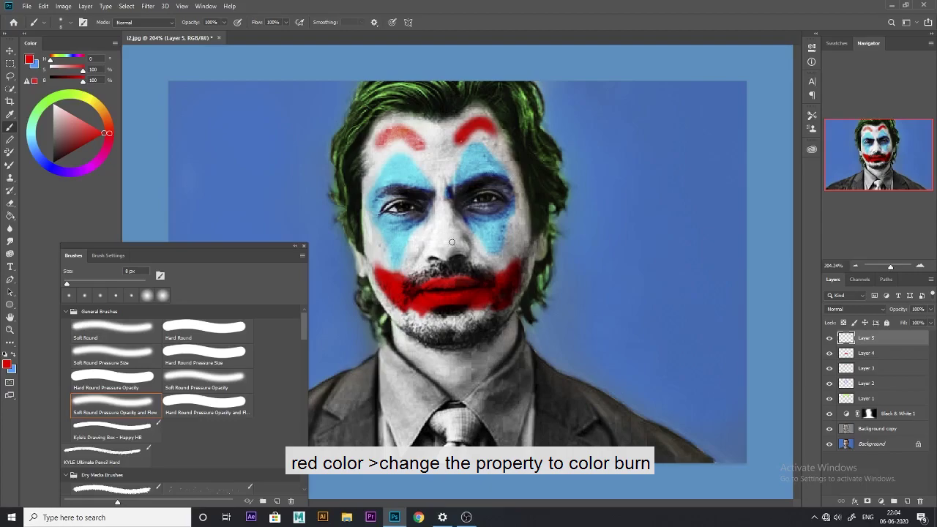
pyautogui.press(']')
pyautogui.press(']')
pyautogui.press(']')
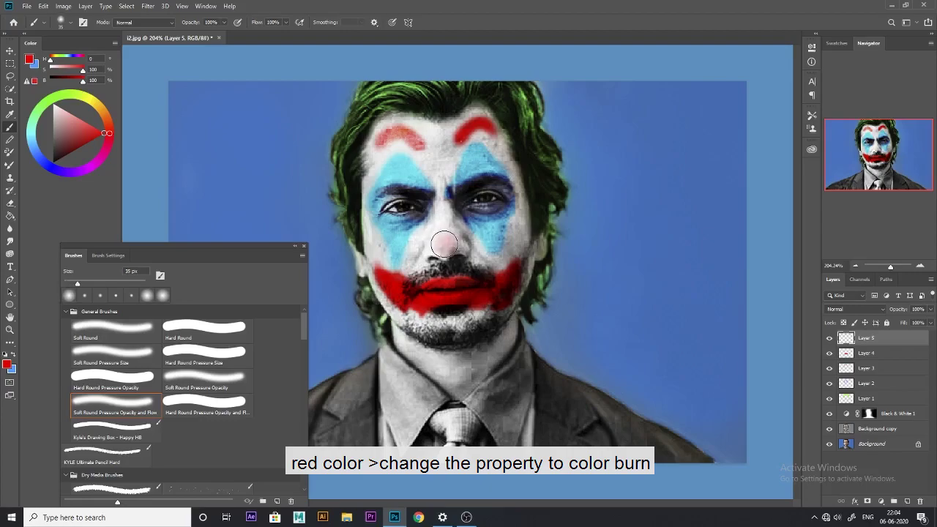
pyautogui.moveTo(446, 238); pyautogui.dragTo(456, 240)
pyautogui.press('[')
pyautogui.press('[')
pyautogui.press('[')
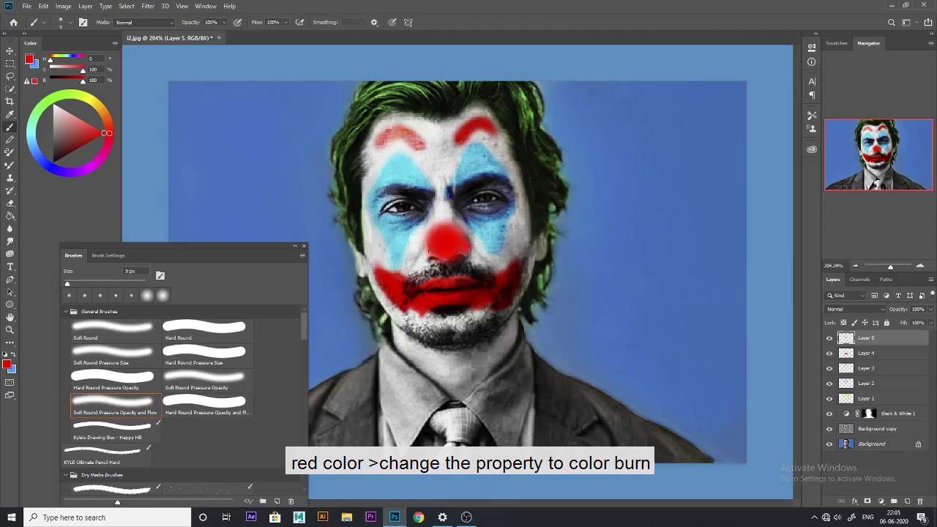
pyautogui.click(849, 309)
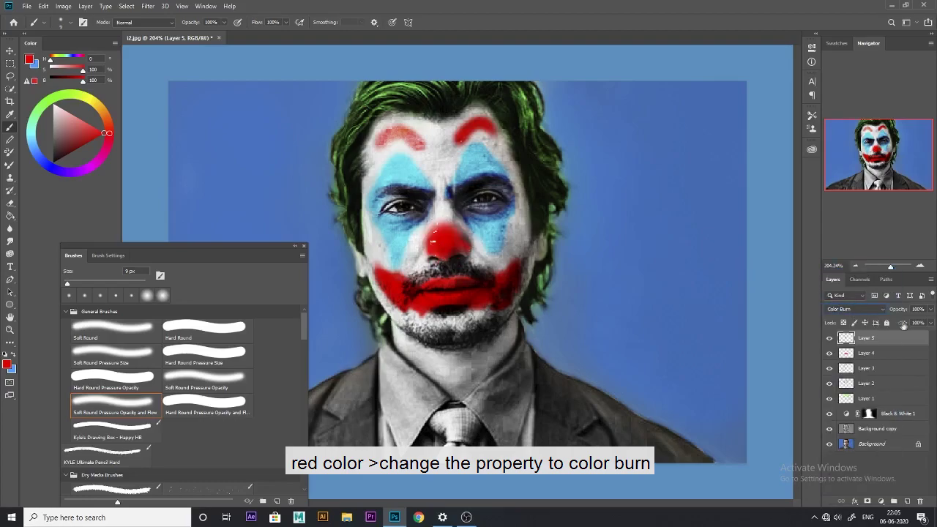
# Step: Set the nose layer to 86% opacity, adjust its Fill, and enlarge the nose downward
pyautogui.click(930, 323)
pyautogui.moveTo(928, 336)
pyautogui.mouseDown()
pyautogui.moveTo(923, 320)
pyautogui.moveTo(932, 335)
pyautogui.mouseUp()
pyautogui.click(930, 309)
pyautogui.click(931, 323)
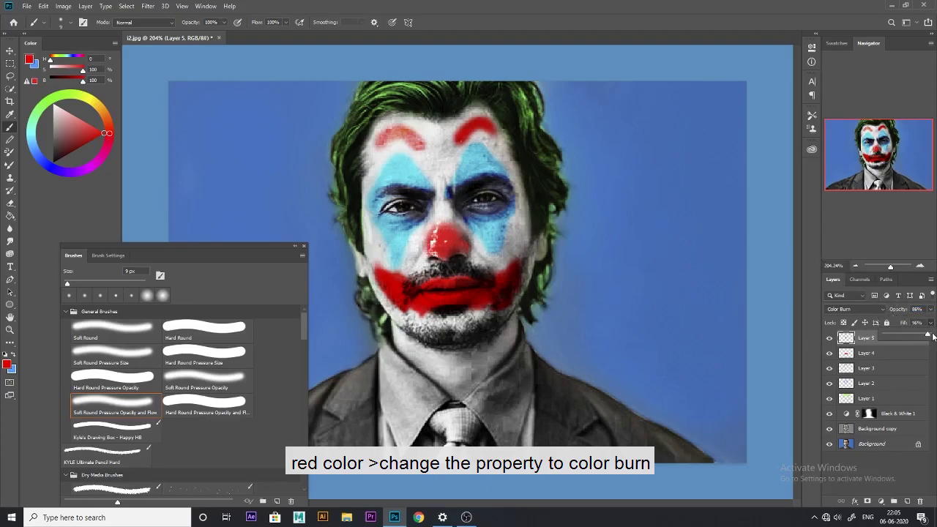
pyautogui.moveTo(933, 336); pyautogui.dragTo(934, 334)
pyautogui.click(879, 338)
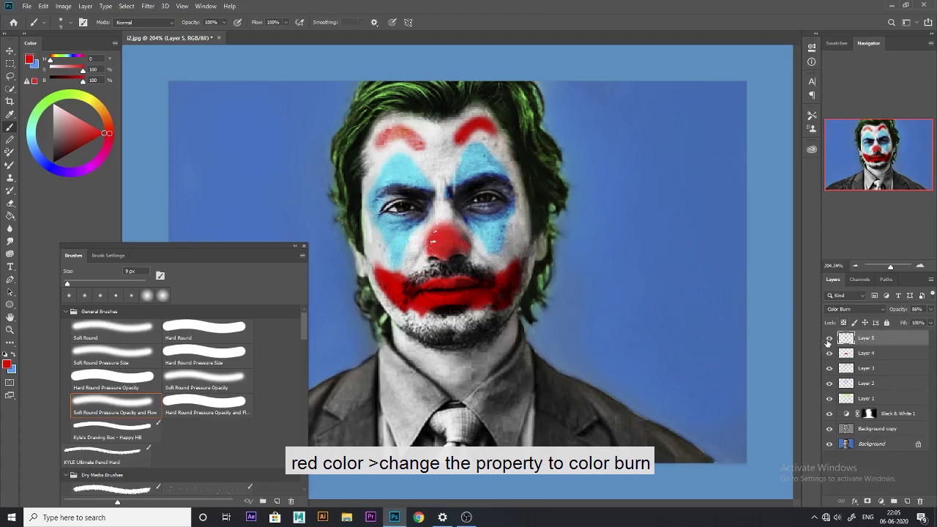
pyautogui.moveTo(428, 227); pyautogui.dragTo(424, 256)
# Step: Fade Layer 4's red mouth paint to about half Fill
pyautogui.press('e')
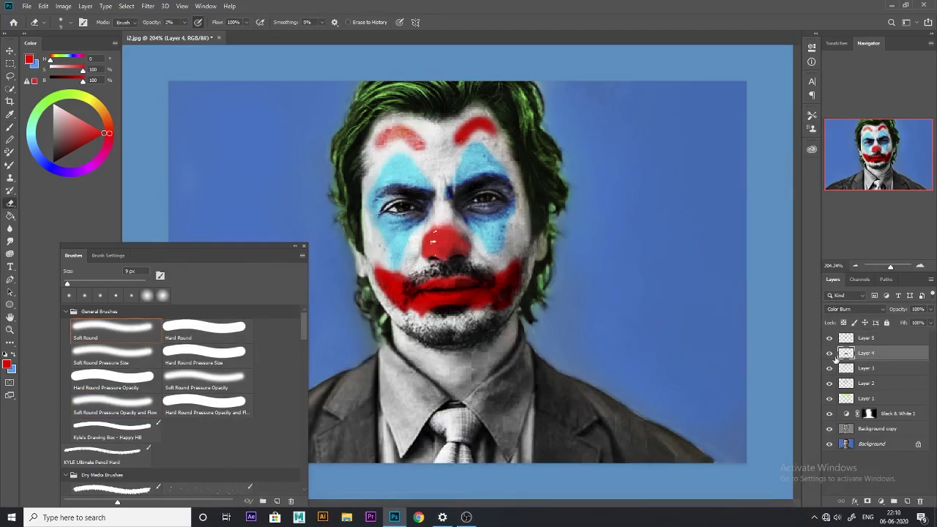
pyautogui.click(829, 352)
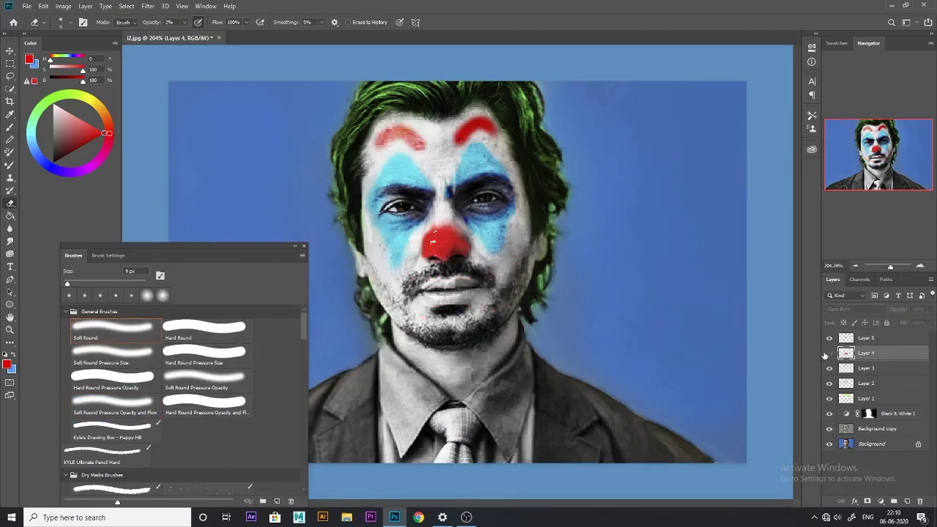
pyautogui.click(930, 322)
pyautogui.moveTo(917, 333)
pyautogui.mouseDown()
pyautogui.moveTo(908, 335)
pyautogui.moveTo(925, 336)
pyautogui.mouseUp()
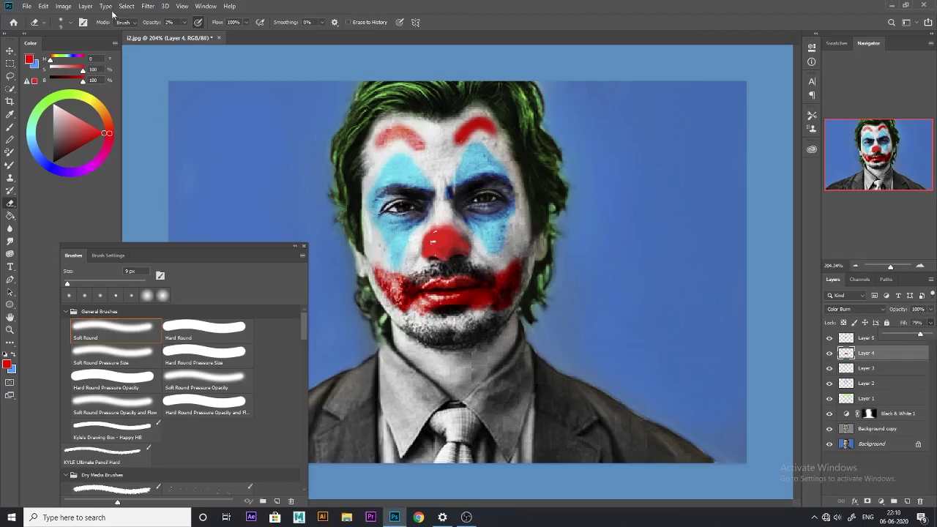
# Step: Shift the mouth paint's hue by +7 with Hue/Saturation
pyautogui.click(63, 5)
pyautogui.moveTo(79, 31)
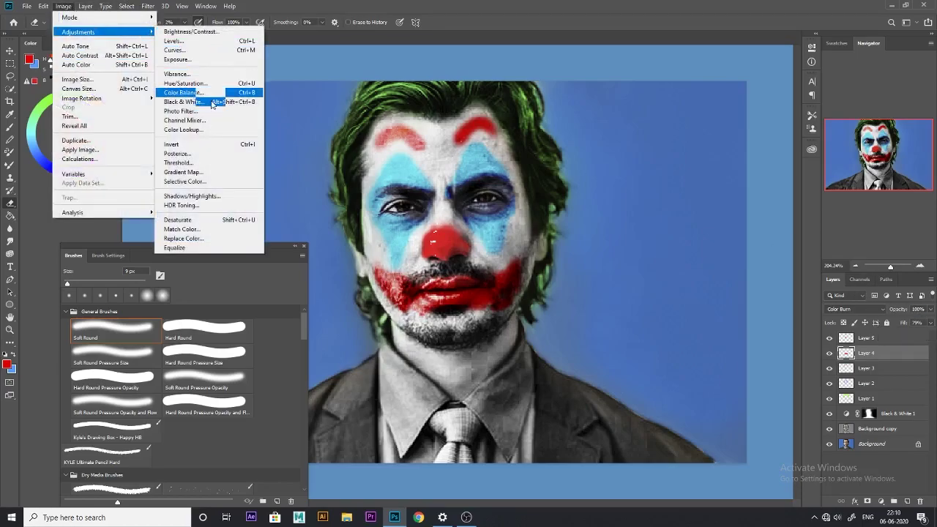
pyautogui.click(207, 86)
pyautogui.moveTo(417, 101); pyautogui.dragTo(552, 47)
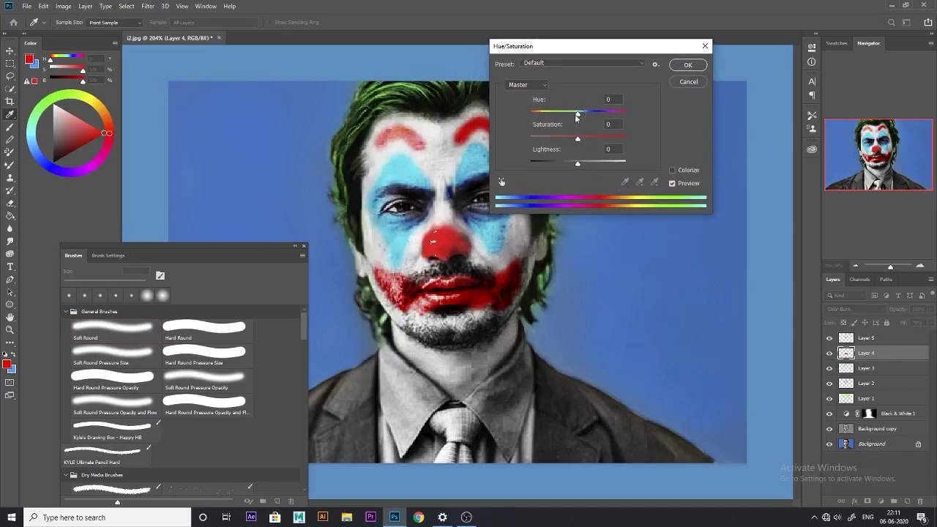
pyautogui.moveTo(579, 116)
pyautogui.mouseDown()
pyautogui.moveTo(567, 137)
pyautogui.moveTo(583, 142)
pyautogui.mouseUp()
pyautogui.click(675, 66)
# Step: Set the mouth paint's Fill to about 76%
pyautogui.press('e')
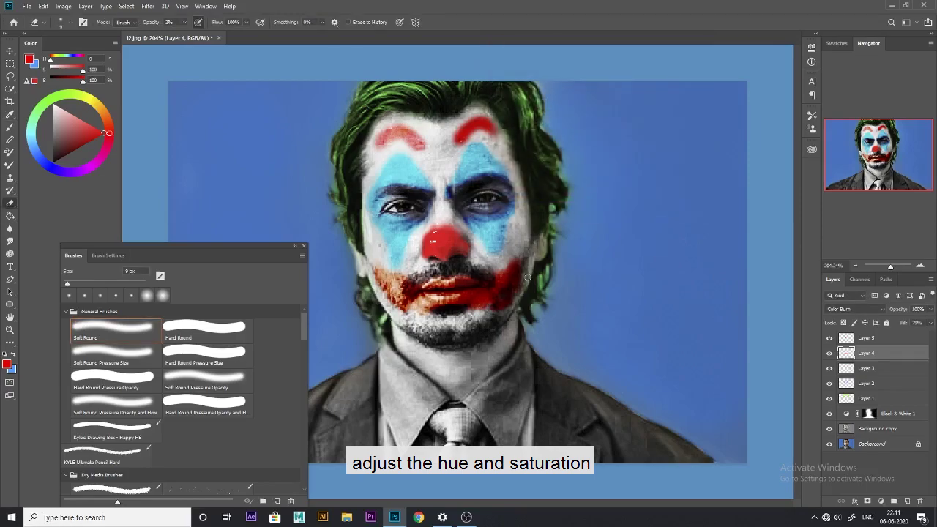
pyautogui.click(930, 322)
pyautogui.moveTo(924, 335); pyautogui.dragTo(919, 334)
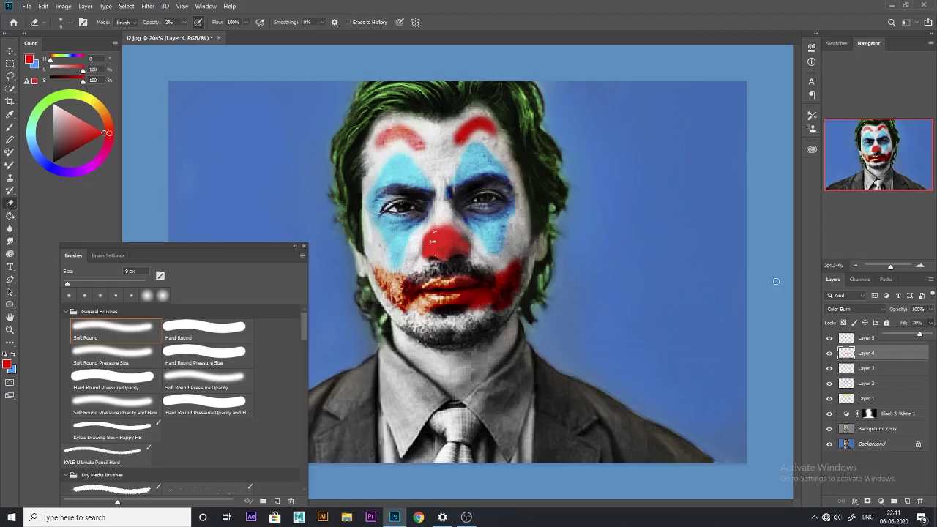
pyautogui.click(871, 338)
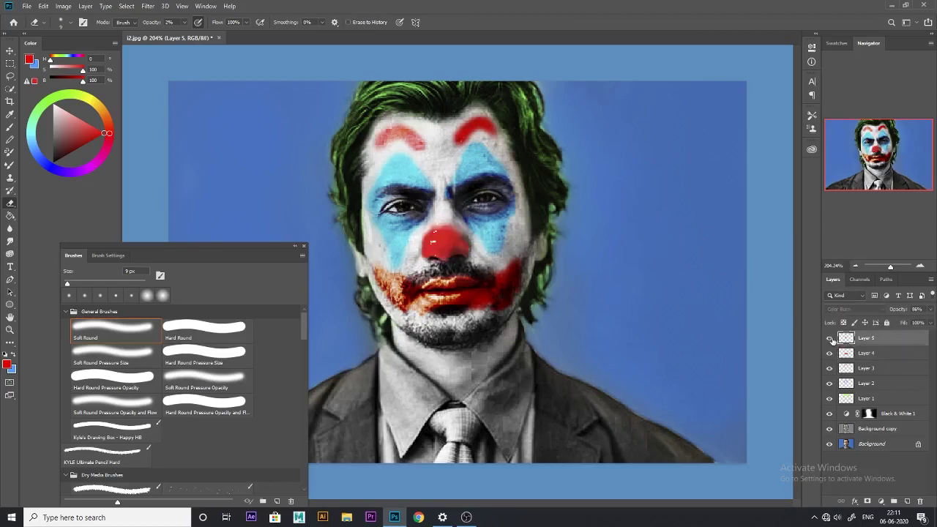
# Step: Fade Layer 5's nose Fill and nudge its hue toward orange with Hue/Saturation
pyautogui.click(930, 322)
pyautogui.moveTo(924, 334); pyautogui.dragTo(928, 336)
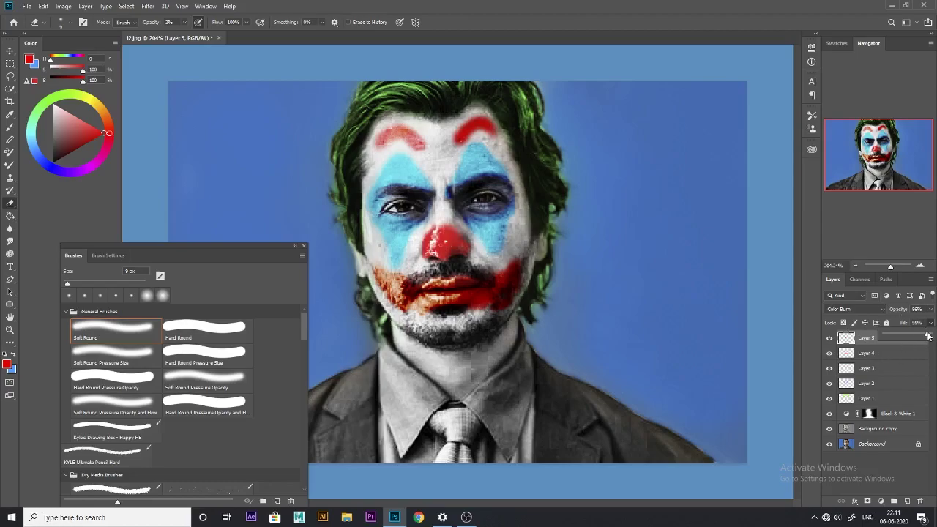
pyautogui.click(64, 5)
pyautogui.moveTo(79, 31)
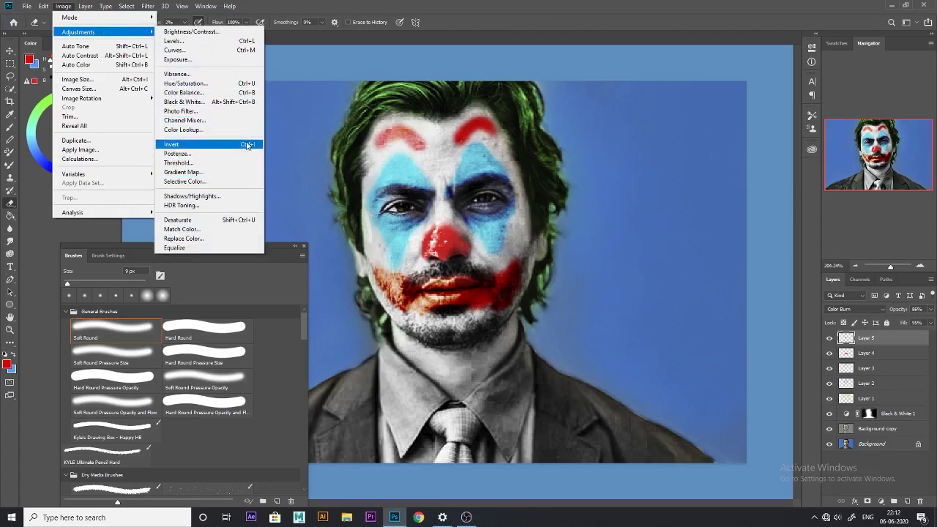
pyautogui.click(211, 85)
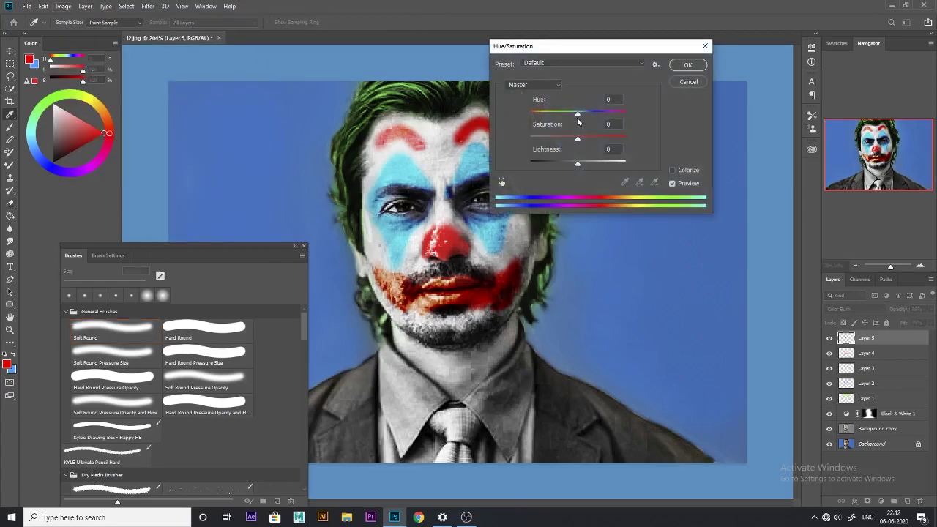
pyautogui.moveTo(577, 115); pyautogui.dragTo(576, 139)
pyautogui.click(688, 65)
pyautogui.press('e')
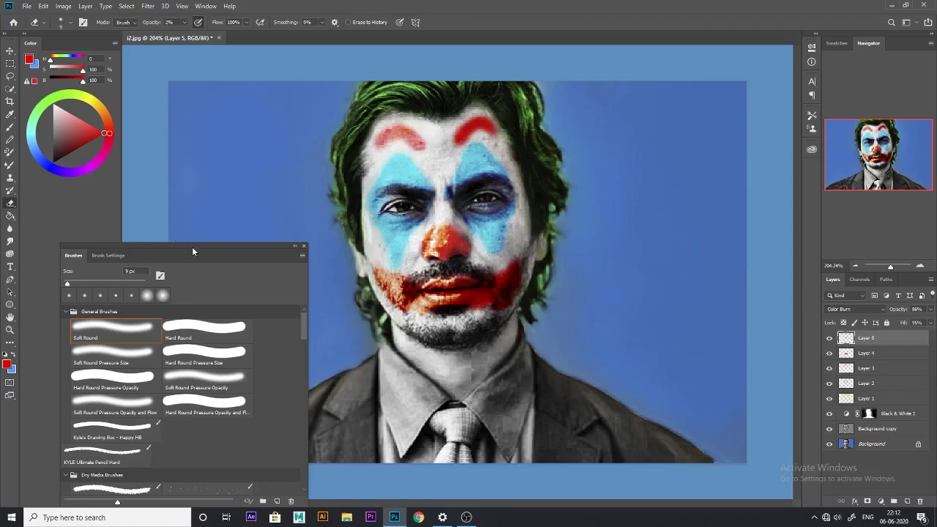
pyautogui.click(295, 245)
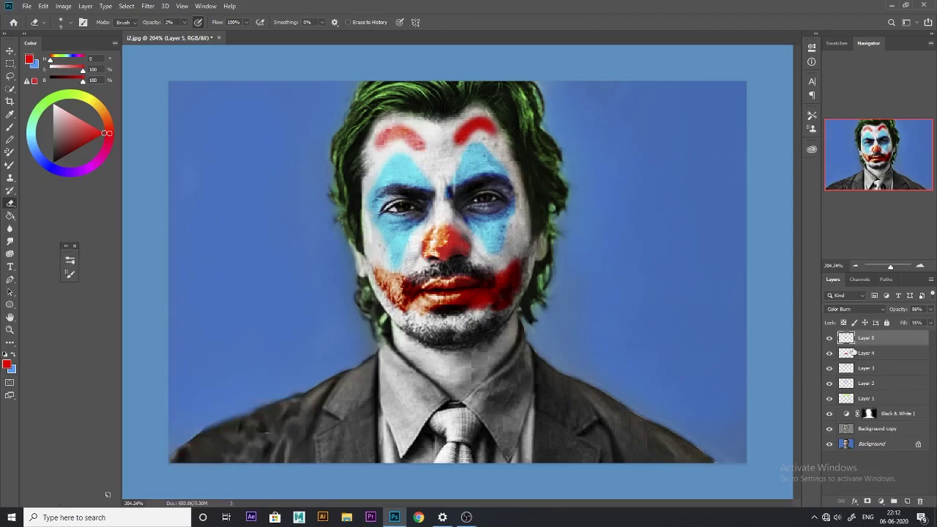
# Step: Erase stray red paint on the left jaw of Layer 4 with a soft 30 px eraser
pyautogui.click(853, 352)
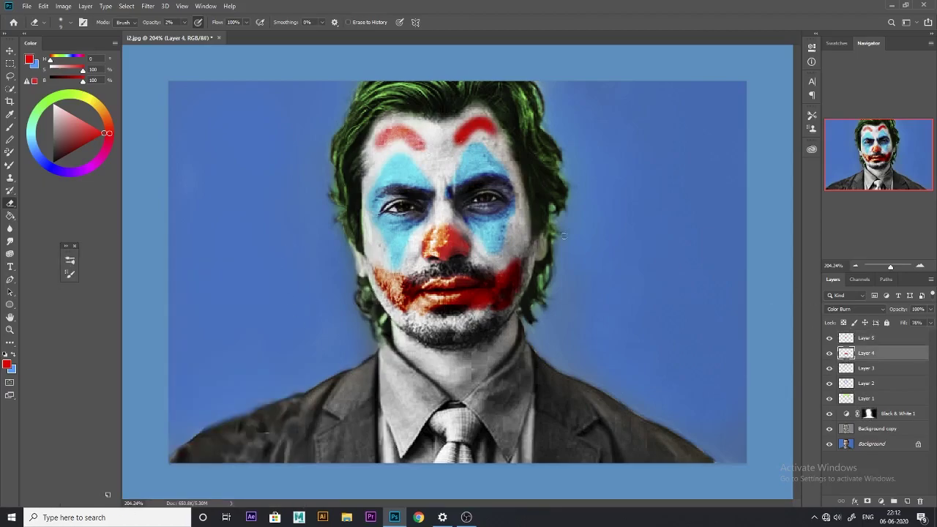
pyautogui.click(61, 22)
pyautogui.click(110, 265)
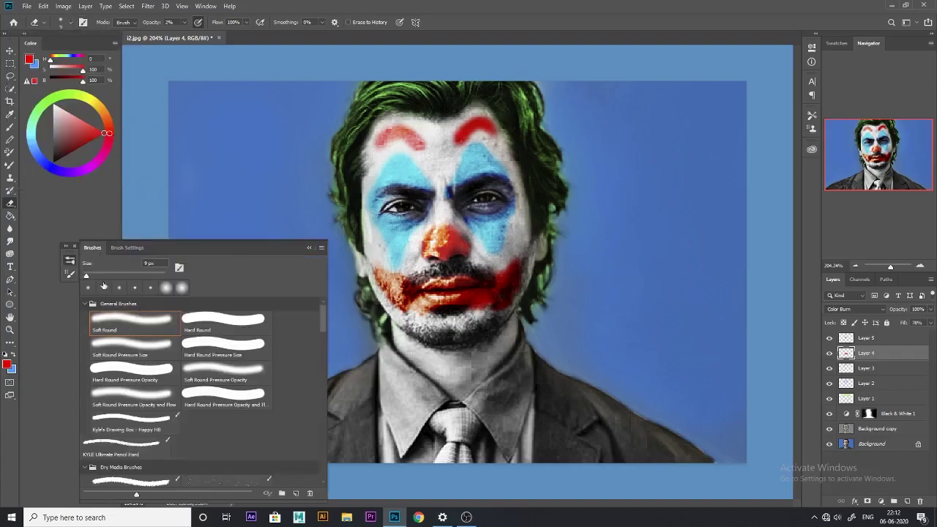
pyautogui.click(165, 288)
pyautogui.press(']')
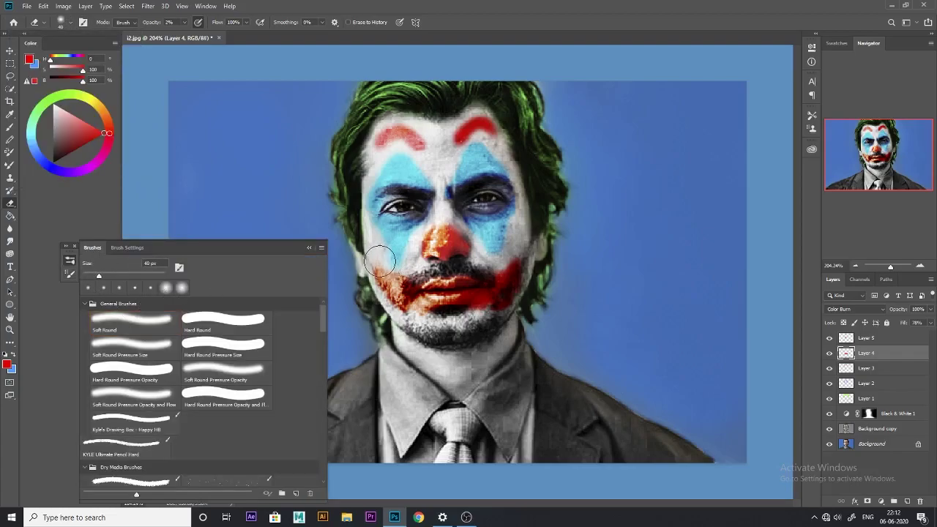
pyautogui.press(']')
pyautogui.press(']')
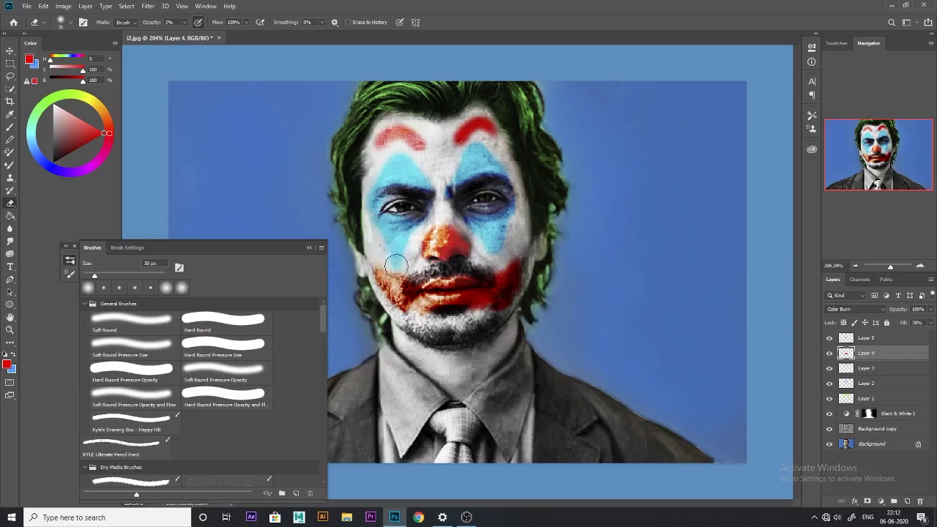
pyautogui.moveTo(397, 311); pyautogui.dragTo(395, 314)
# Step: Erase excess red under the lower lip and chin with a larger soft tip
pyautogui.click(177, 287)
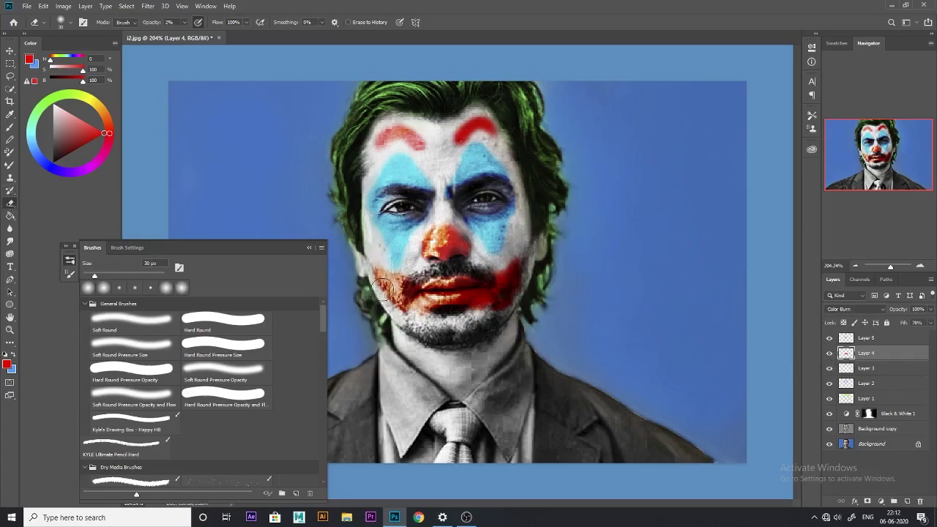
pyautogui.moveTo(489, 314); pyautogui.dragTo(514, 338)
pyautogui.click(308, 246)
pyautogui.scroll(-1, 320, 329)
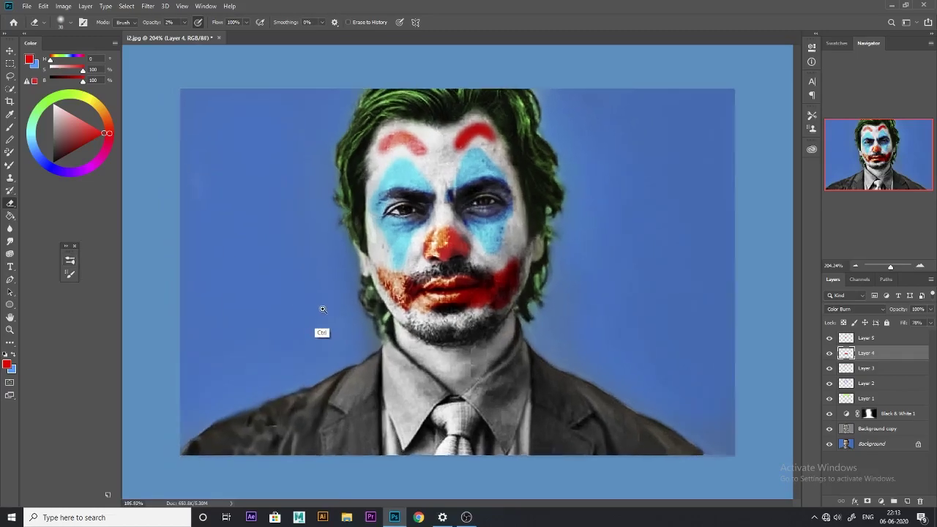
pyautogui.scroll(-2, 319, 314)
pyautogui.click(866, 338)
# Step: Paint red over the right shoulder, lapel and left side of the jacket on Layer 6
pyautogui.click(907, 502)
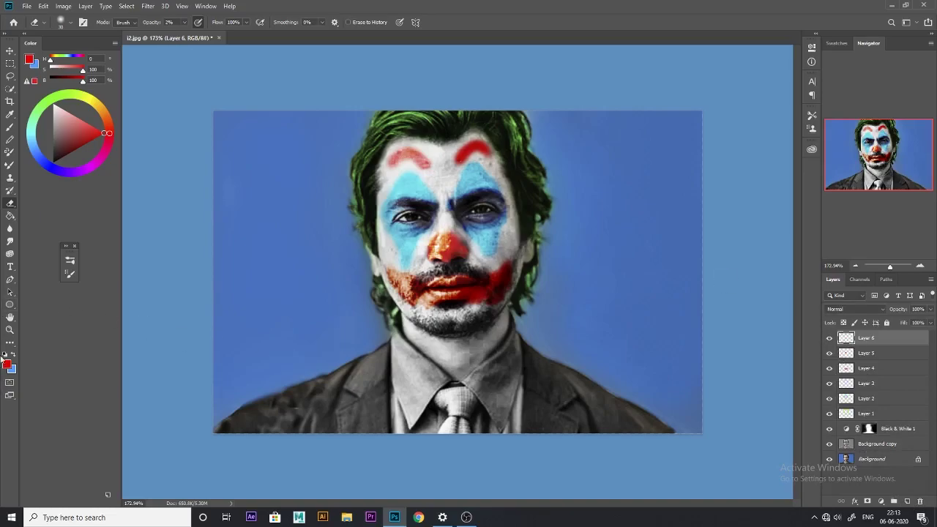
pyautogui.click(10, 128)
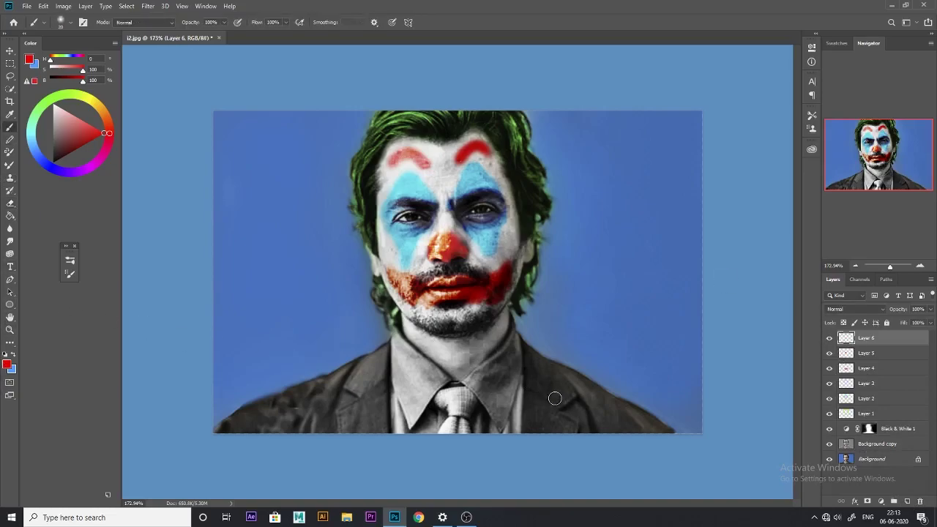
pyautogui.moveTo(549, 390); pyautogui.dragTo(663, 434)
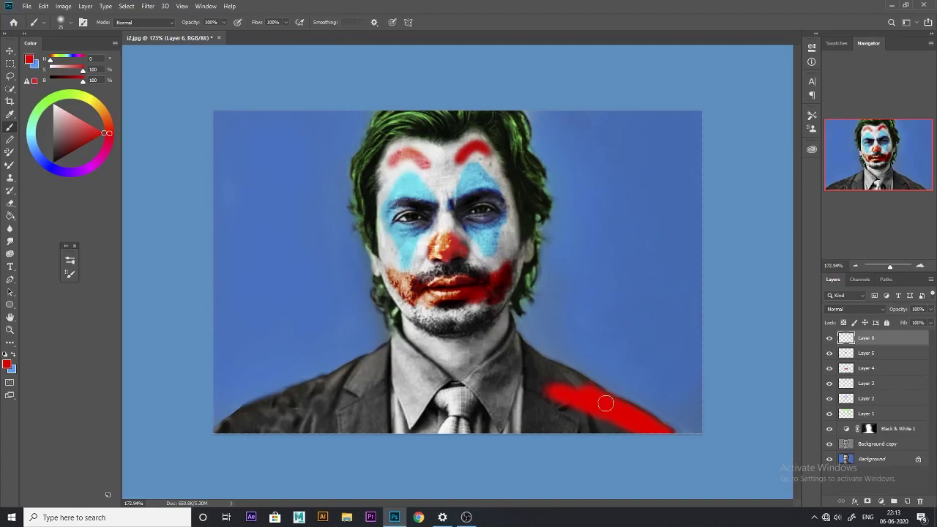
pyautogui.moveTo(605, 403)
pyautogui.mouseDown()
pyautogui.moveTo(529, 356)
pyautogui.moveTo(539, 376)
pyautogui.mouseUp()
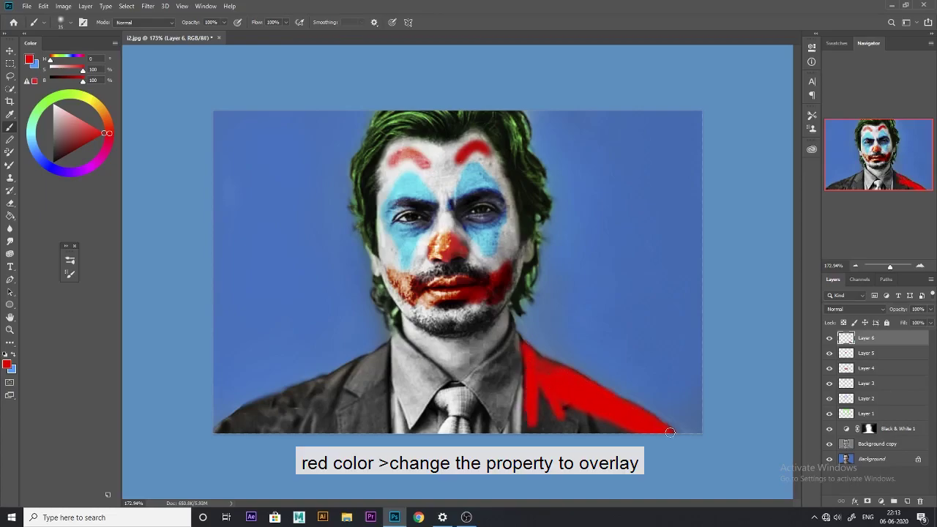
pyautogui.moveTo(550, 393)
pyautogui.mouseDown()
pyautogui.moveTo(585, 423)
pyautogui.moveTo(531, 371)
pyautogui.moveTo(562, 425)
pyautogui.moveTo(534, 418)
pyautogui.mouseUp()
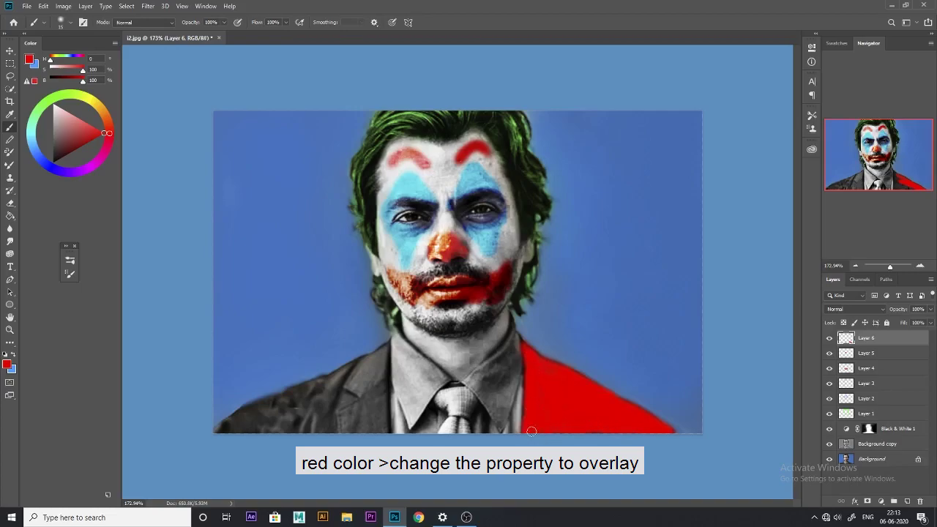
pyautogui.moveTo(348, 366)
pyautogui.mouseDown()
pyautogui.moveTo(379, 370)
pyautogui.moveTo(385, 344)
pyautogui.moveTo(337, 380)
pyautogui.moveTo(314, 411)
pyautogui.moveTo(328, 418)
pyautogui.moveTo(311, 401)
pyautogui.moveTo(227, 426)
pyautogui.moveTo(254, 416)
pyautogui.mouseUp()
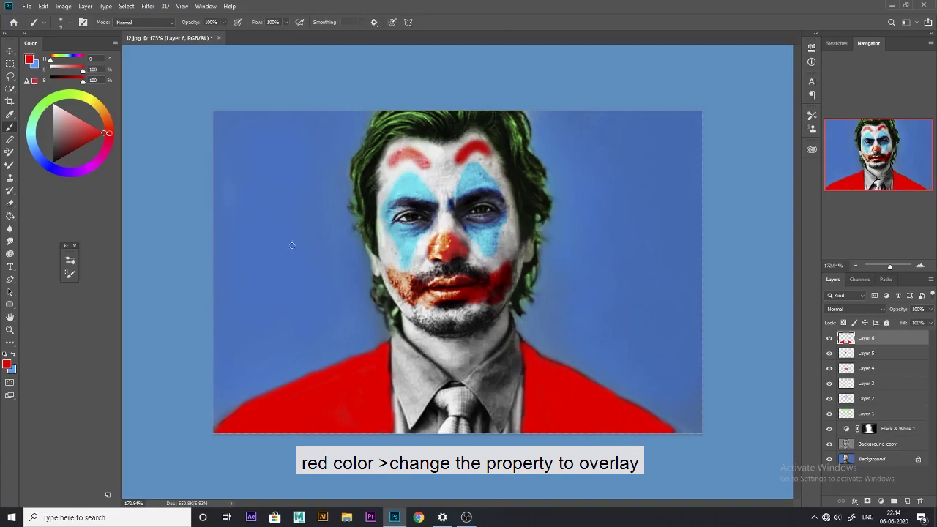
pyautogui.click(63, 6)
# Step: Shift the jacket paint toward orange, darken it, and blend Layer 6 in Overlay
pyautogui.click(264, 83)
pyautogui.moveTo(577, 112); pyautogui.dragTo(621, 139)
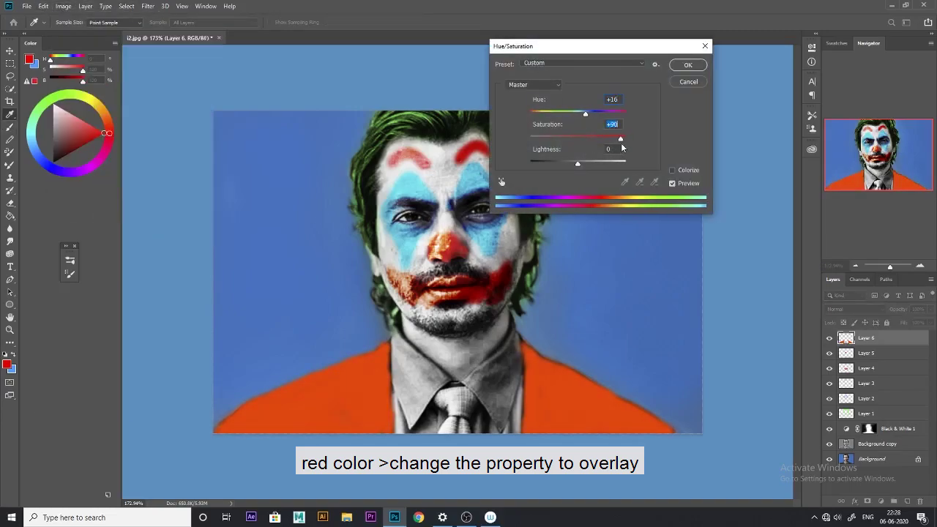
pyautogui.moveTo(577, 163); pyautogui.dragTo(568, 163)
pyautogui.press('Return')
pyautogui.click(848, 309)
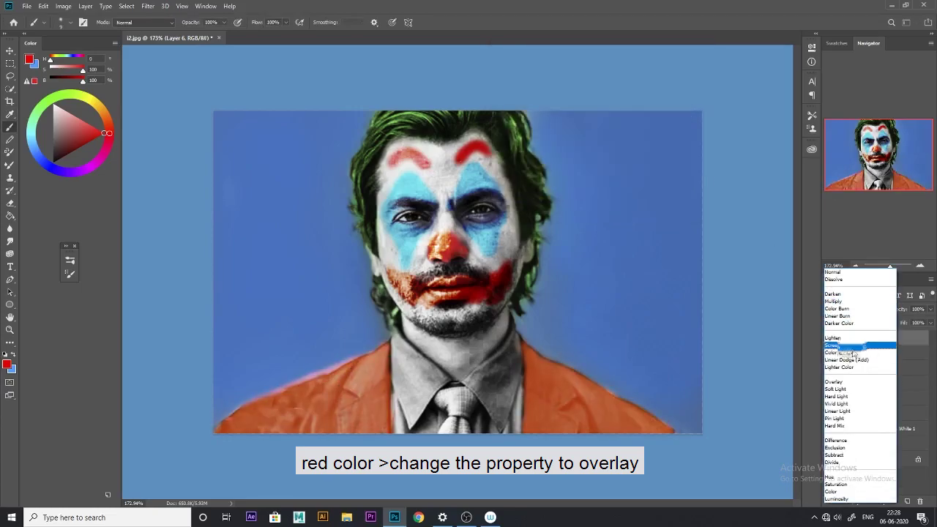
pyautogui.click(833, 382)
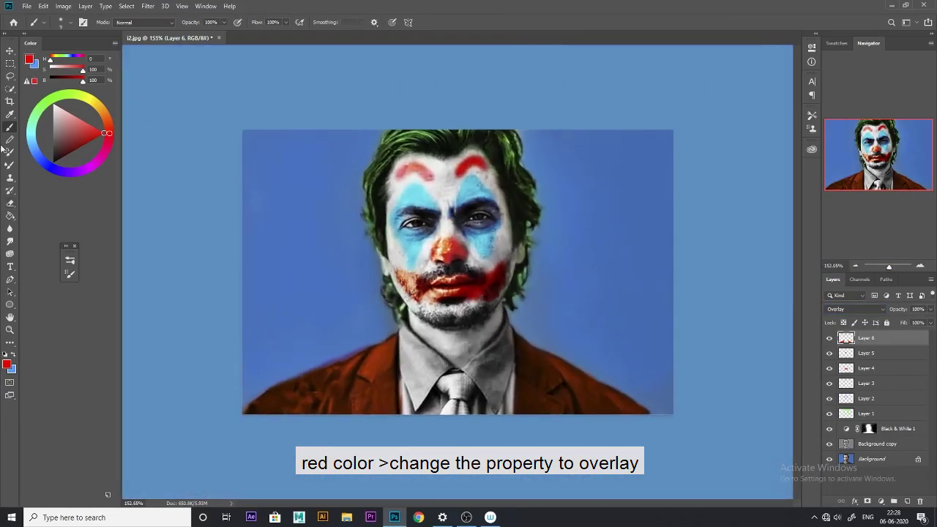
# Step: Set up a harder eraser tip at 62% opacity and hide the face paint to compare
pyautogui.press('e')
pyautogui.scroll(3, 335, 292)
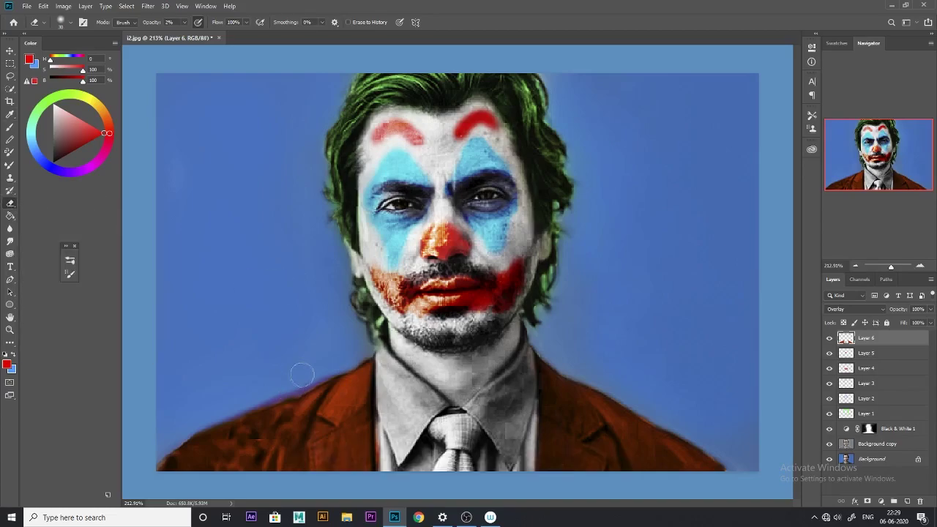
pyautogui.click(70, 22)
pyautogui.click(70, 273)
pyautogui.press('6')
pyautogui.press('2')
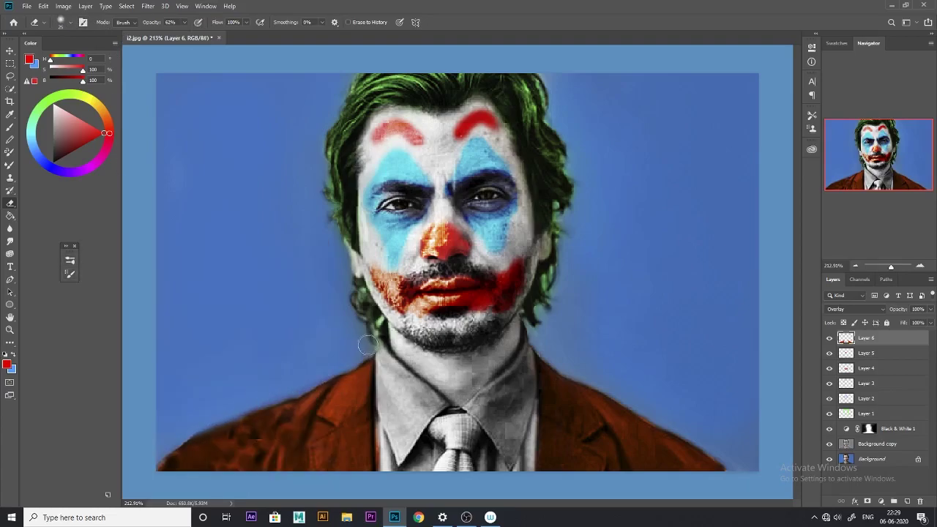
pyautogui.click(829, 398)
# Step: Shift Layer 2's hue to +9 with Hue/Saturation
pyautogui.click(866, 398)
pyautogui.click(63, 6)
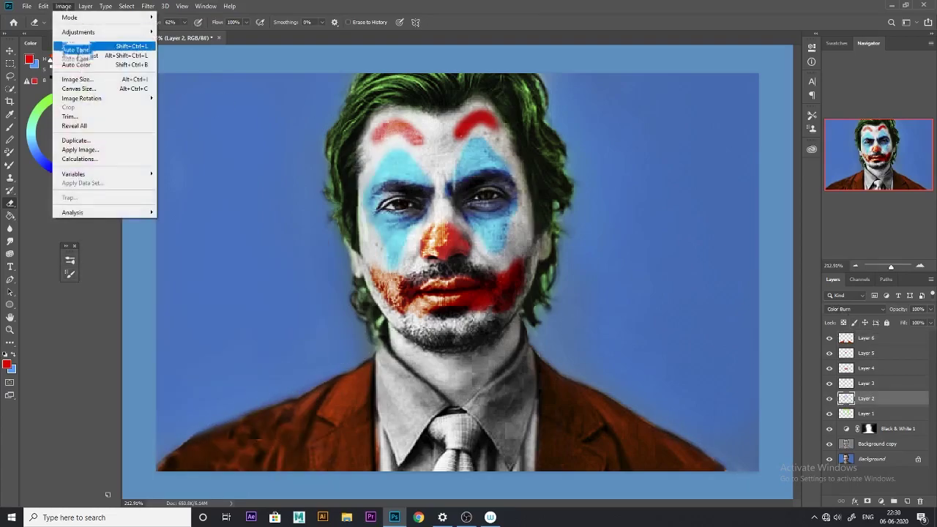
pyautogui.click(185, 83)
pyautogui.moveTo(578, 112); pyautogui.dragTo(592, 139)
pyautogui.press('Return')
# Step: Lightly paint white over the neck on the Black & White mask with a 35% Soft Round brush
pyautogui.press('e')
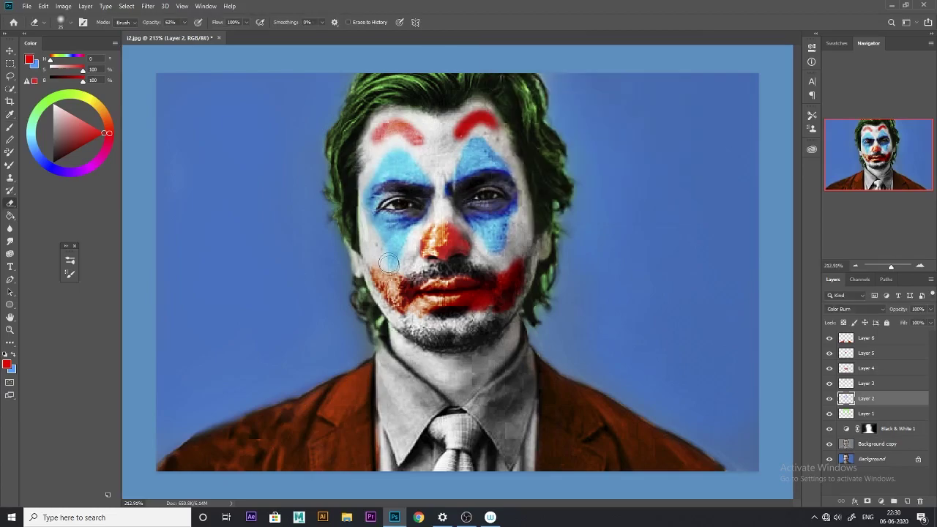
pyautogui.click(867, 429)
pyautogui.press('x')
pyautogui.press('b')
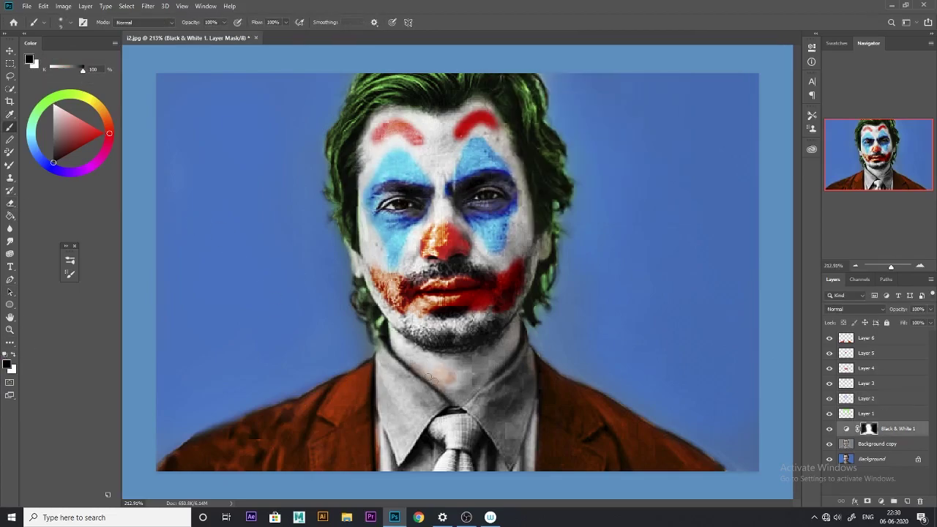
pyautogui.click(69, 260)
pyautogui.click(106, 290)
pyautogui.press('3')
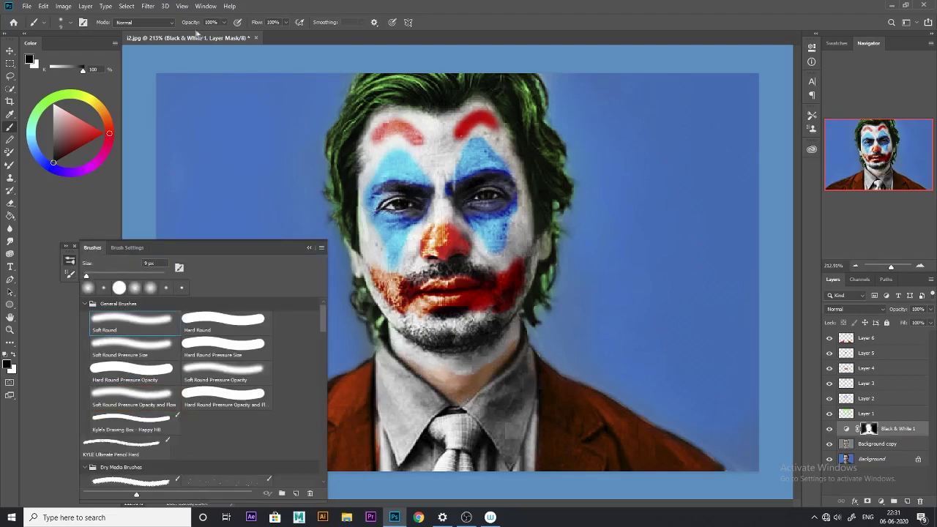
pyautogui.press('5')
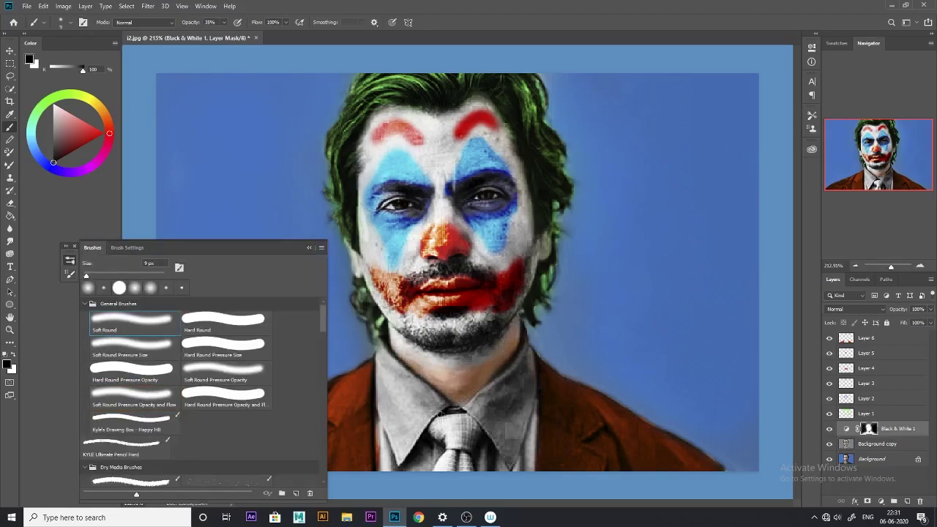
pyautogui.press('x')
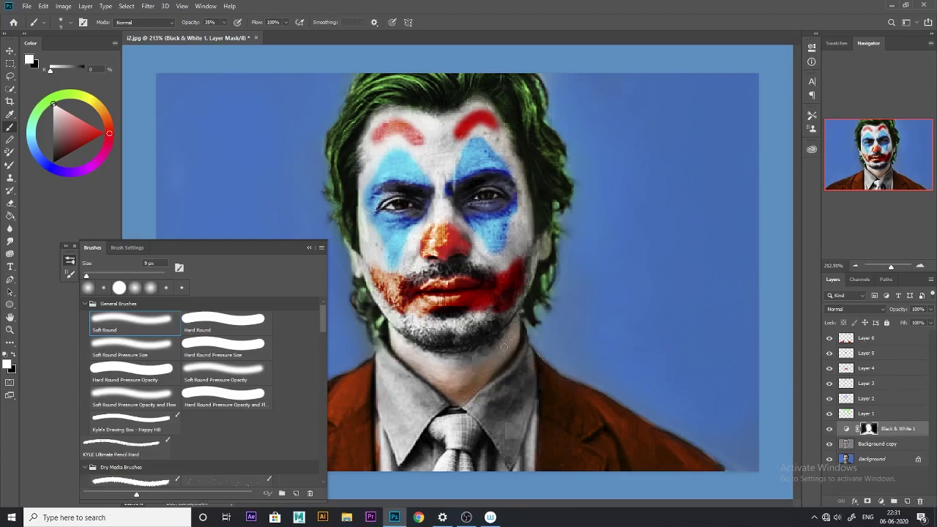
pyautogui.moveTo(504, 346); pyautogui.dragTo(455, 386)
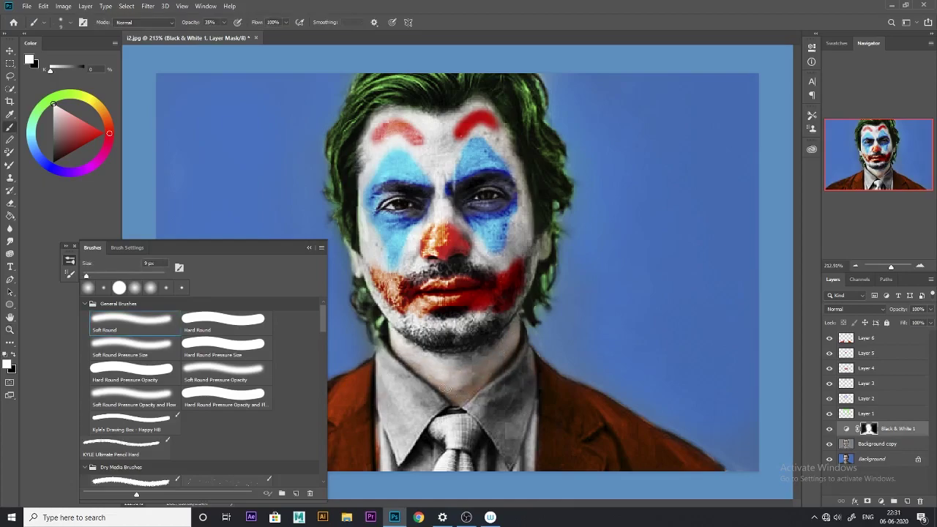
# Step: Add a new empty Layer 7 above Layer 6
pyautogui.press('x')
pyautogui.press('F5')
pyautogui.click(866, 338)
pyautogui.click(906, 502)
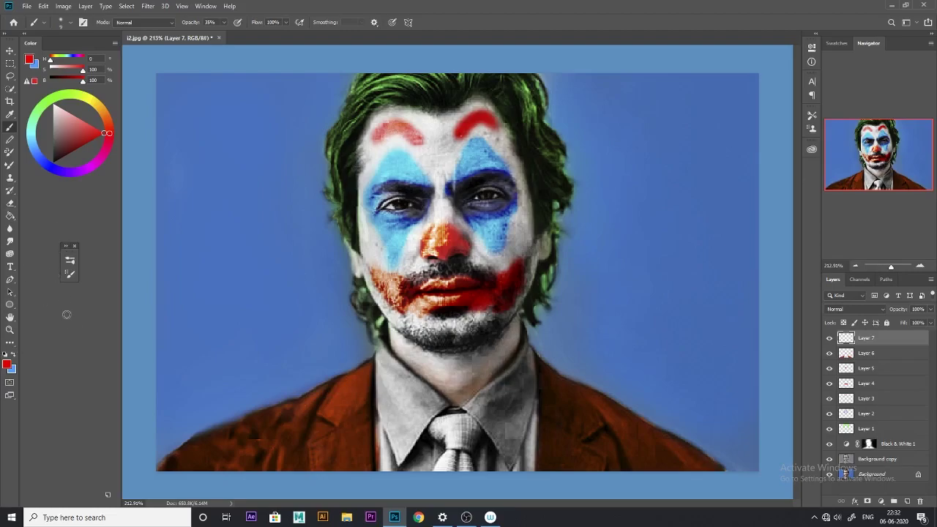
# Step: Choose a bluish-green shade in the Color Picker
pyautogui.click(11, 368)
pyautogui.click(714, 131)
pyautogui.click(728, 167)
pyautogui.click(728, 148)
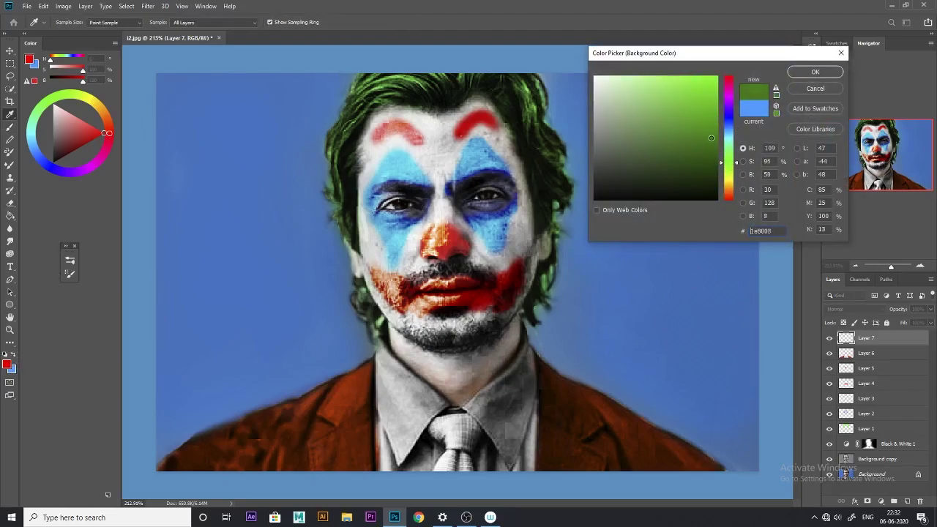
pyautogui.click(627, 119)
pyautogui.click(683, 119)
pyautogui.press('Return')
# Step: Paint green over the shirt collar and beside the tie at full opacity
pyautogui.press('b')
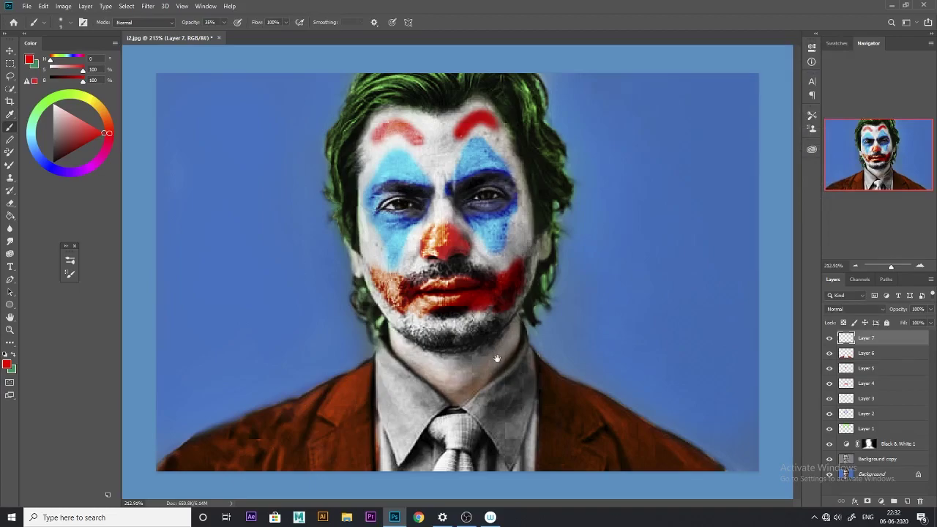
pyautogui.scroll(1, 505, 322)
pyautogui.press('x')
pyautogui.moveTo(419, 328)
pyautogui.mouseDown()
pyautogui.moveTo(428, 351)
pyautogui.moveTo(418, 360)
pyautogui.moveTo(402, 278)
pyautogui.moveTo(425, 403)
pyautogui.moveTo(454, 344)
pyautogui.moveTo(397, 356)
pyautogui.moveTo(406, 413)
pyautogui.moveTo(437, 388)
pyautogui.moveTo(542, 366)
pyautogui.moveTo(512, 336)
pyautogui.moveTo(578, 278)
pyautogui.moveTo(577, 415)
pyautogui.moveTo(556, 314)
pyautogui.moveTo(551, 365)
pyautogui.mouseUp()
pyautogui.press('0')
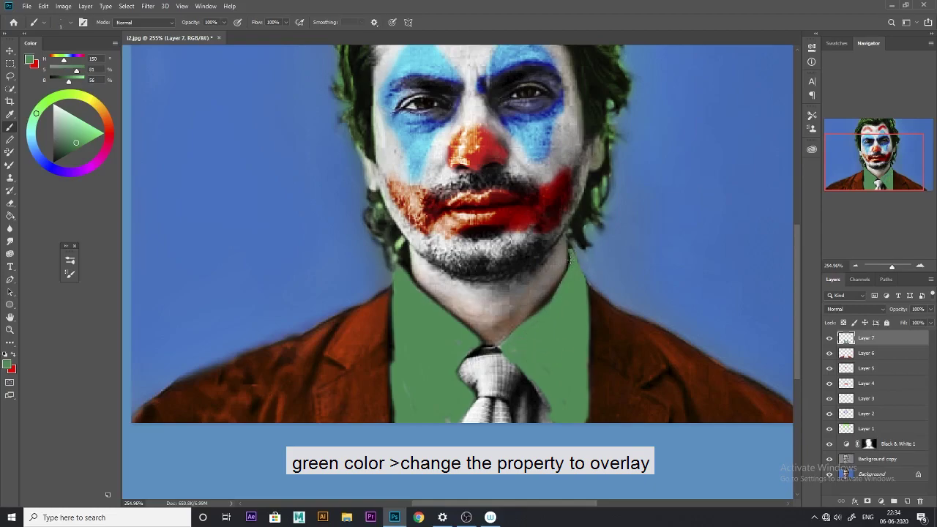
pyautogui.moveTo(534, 359)
pyautogui.mouseDown()
pyautogui.moveTo(538, 342)
pyautogui.moveTo(543, 425)
pyautogui.mouseUp()
# Step: Set both Layer 7 and Layer 6 to the Overlay blend mode
pyautogui.click(863, 310)
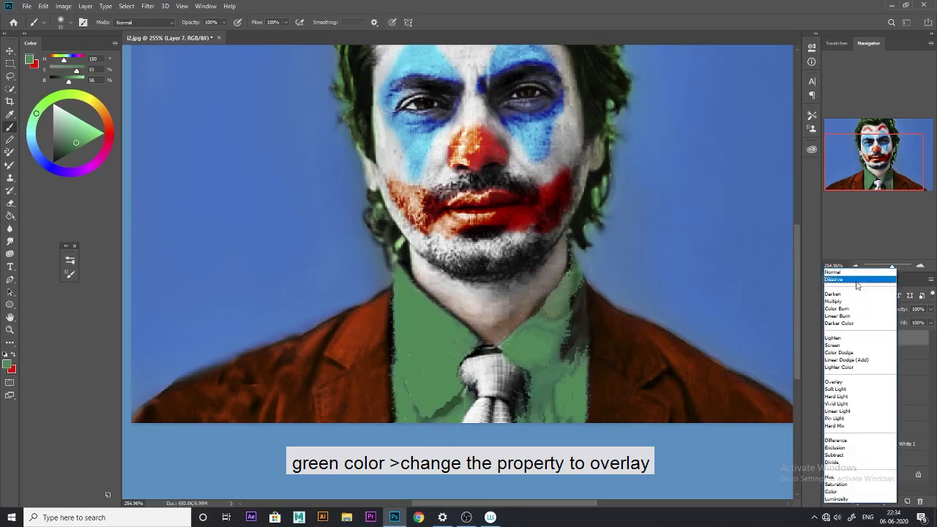
pyautogui.click(834, 381)
pyautogui.scroll(-3, 507, 322)
pyautogui.keyDown('ctrl'); pyautogui.click(506, 323); pyautogui.keyUp('ctrl')
pyautogui.click(856, 309)
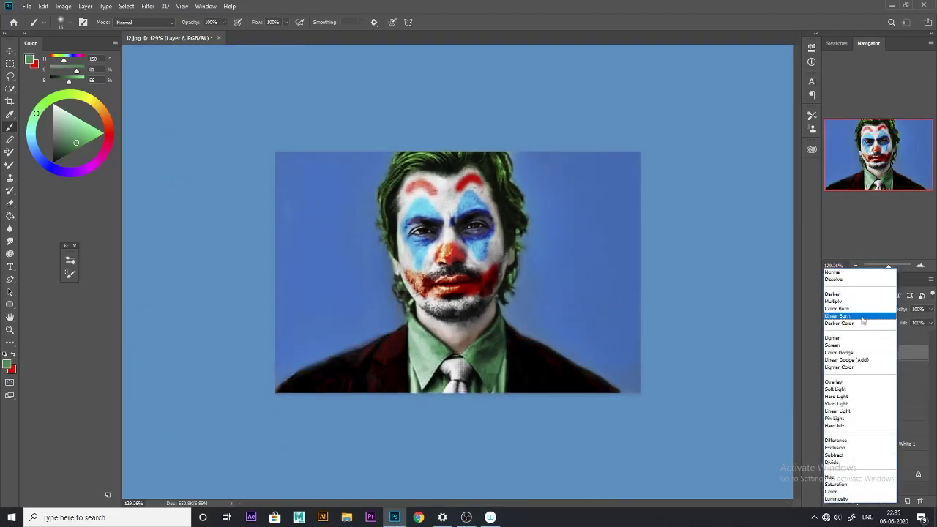
pyautogui.click(834, 381)
# Step: Apply Levels to Layer 6, brightening midtones and setting the white point to 206
pyautogui.click(64, 5)
pyautogui.moveTo(80, 32)
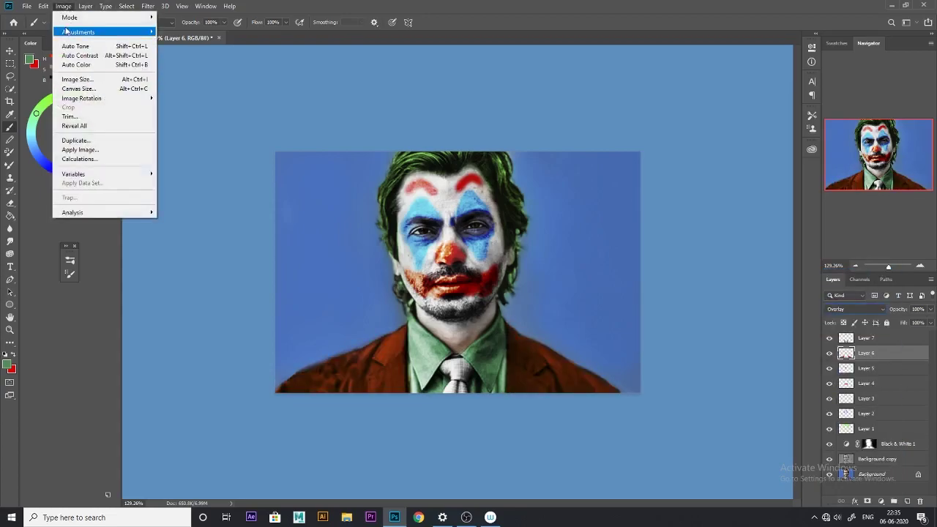
pyautogui.click(176, 42)
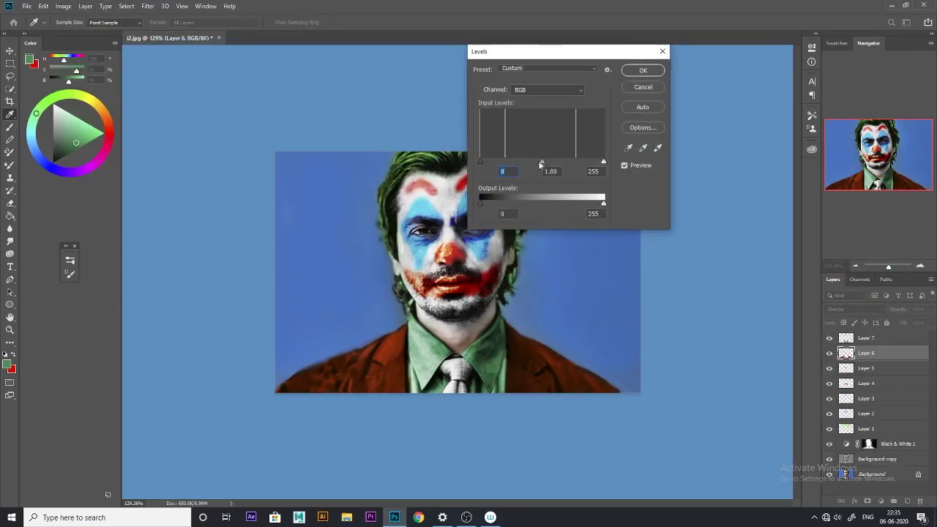
pyautogui.moveTo(542, 161); pyautogui.dragTo(523, 161)
pyautogui.moveTo(603, 161); pyautogui.dragTo(579, 162)
pyautogui.press('Return')
pyautogui.press('b')
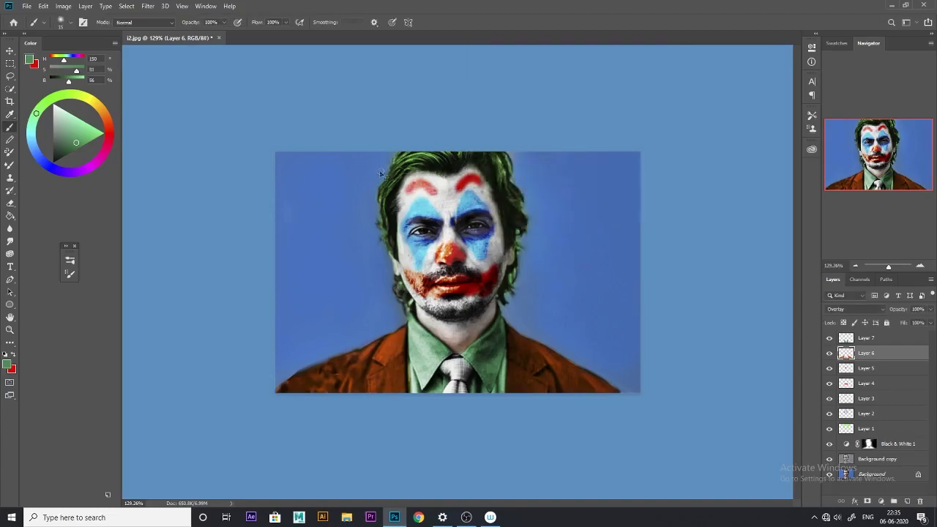
pyautogui.scroll(1, 637, 254)
pyautogui.keyDown('alt'); pyautogui.click(829, 459); pyautogui.keyUp('alt')
# Step: Make all layers visible again and add a new layer below Layer 3
pyautogui.keyDown('alt'); pyautogui.click(829, 459); pyautogui.keyUp('alt')
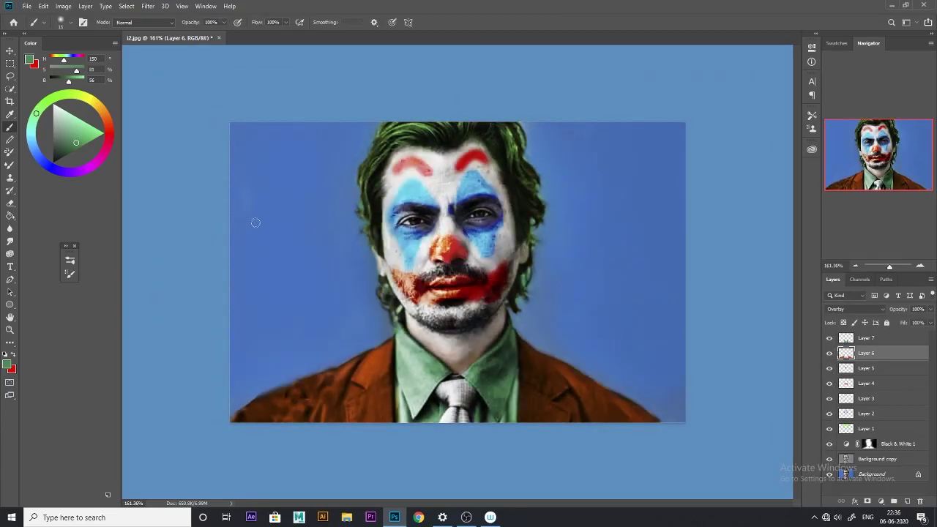
pyautogui.hotkey('alt', '[')
pyautogui.hotkey('alt', '[')
pyautogui.hotkey('alt', '[')
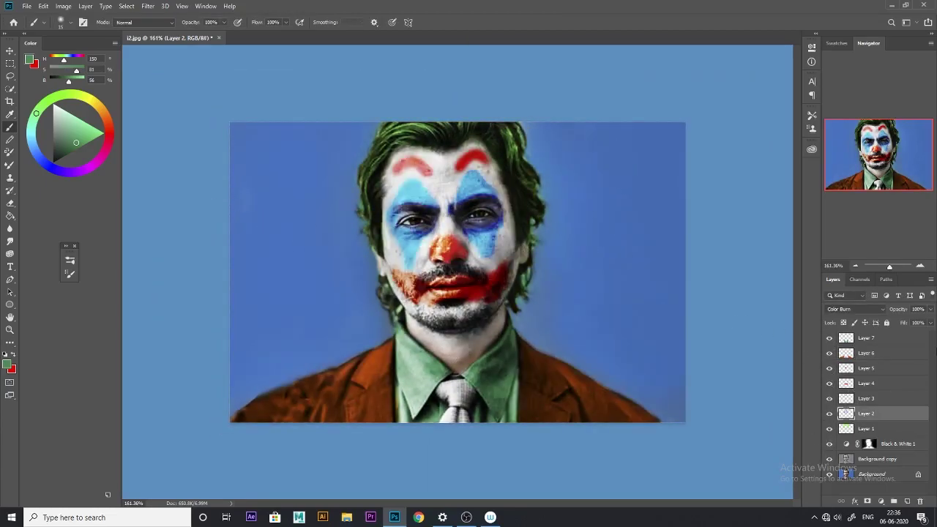
pyautogui.hotkey('ctrl', 'shift', 'n')
pyautogui.press('Return')
# Step: Paint black shading around both eyes with the brush at 60% opacity
pyautogui.click(14, 370)
pyautogui.press('Return')
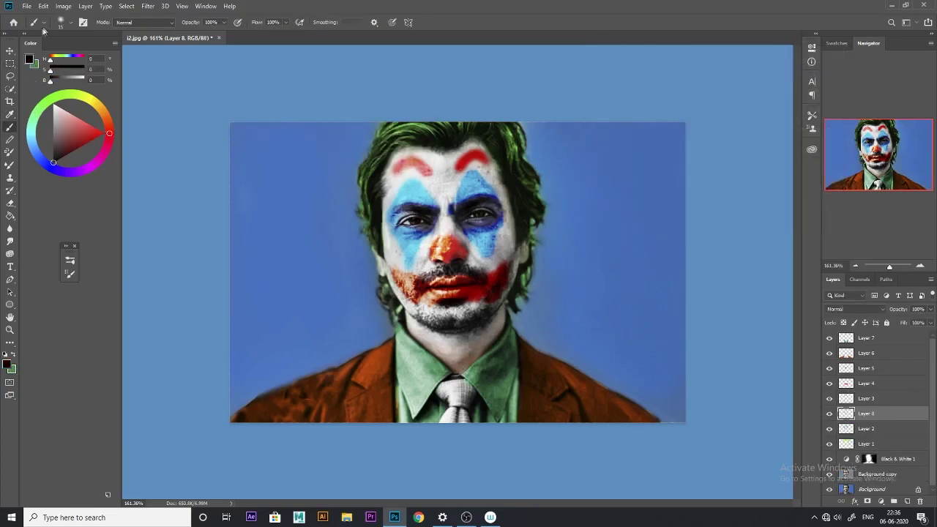
pyautogui.press('6')
pyautogui.scroll(2, 409, 186)
pyautogui.press('x')
pyautogui.moveTo(410, 185)
pyautogui.mouseDown()
pyautogui.moveTo(366, 189)
pyautogui.moveTo(512, 167)
pyautogui.mouseUp()
pyautogui.moveTo(223, 22); pyautogui.dragTo(238, 34)
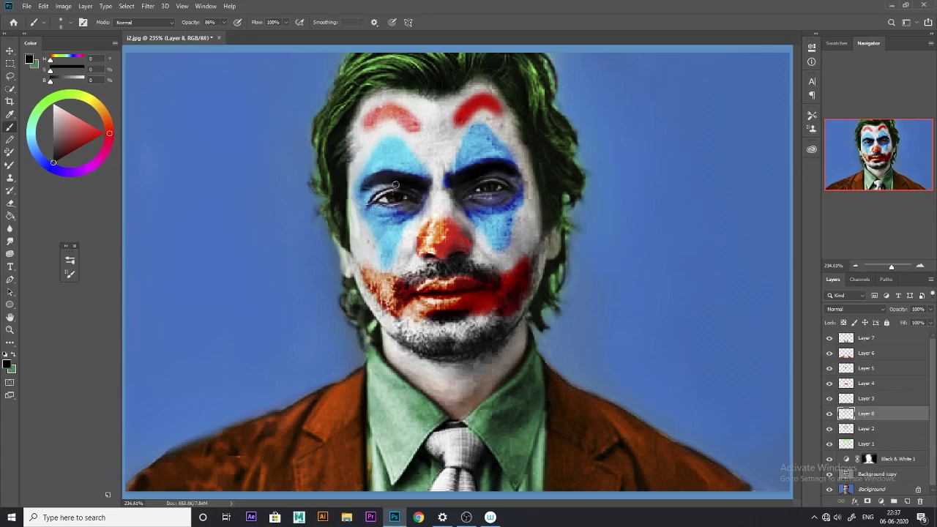
pyautogui.moveTo(381, 183); pyautogui.dragTo(448, 182)
# Step: Set Layer 8's blend mode to Overlay and reduce its fill to 85%
pyautogui.click(855, 309)
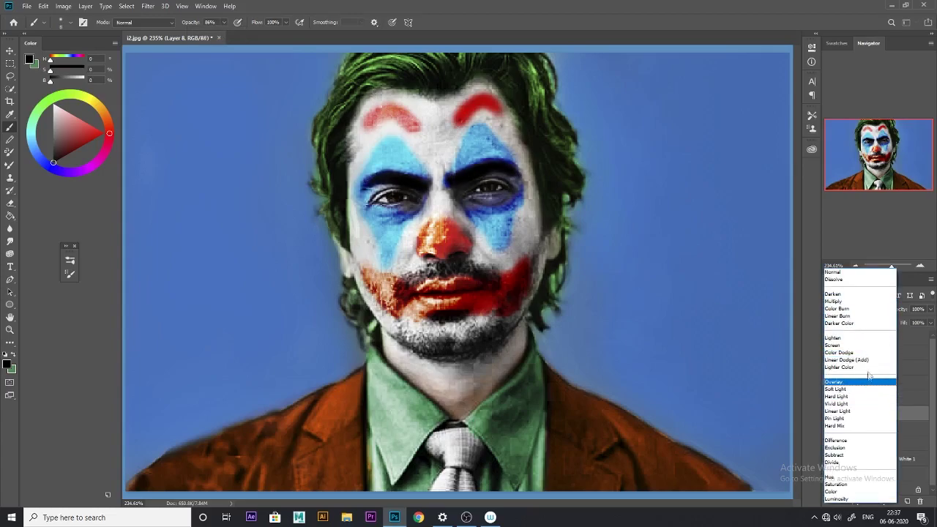
pyautogui.click(866, 383)
pyautogui.scroll(-2, 367, 185)
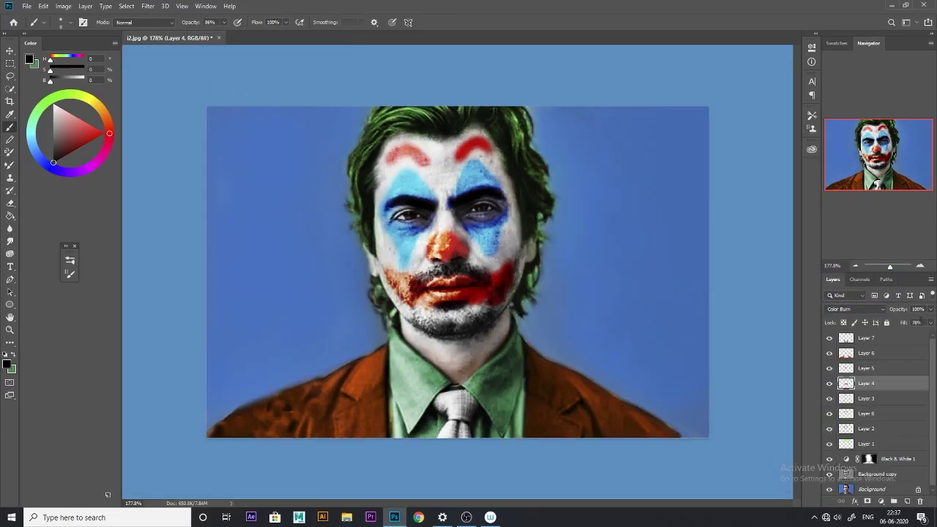
pyautogui.click(866, 413)
pyautogui.click(930, 322)
pyautogui.moveTo(927, 334); pyautogui.dragTo(924, 334)
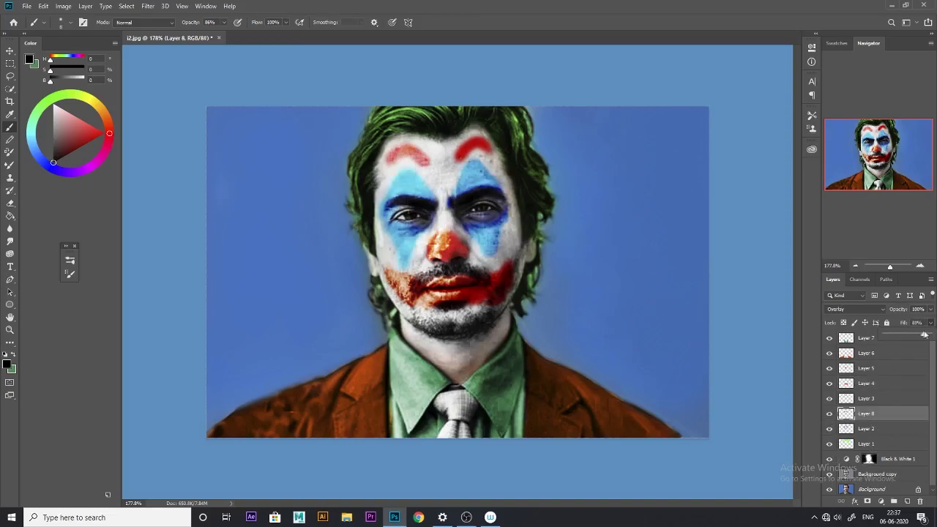
pyautogui.scroll(1, 447, 216)
# Step: Select Layer 2 and confirm its blend mode
pyautogui.click(866, 428)
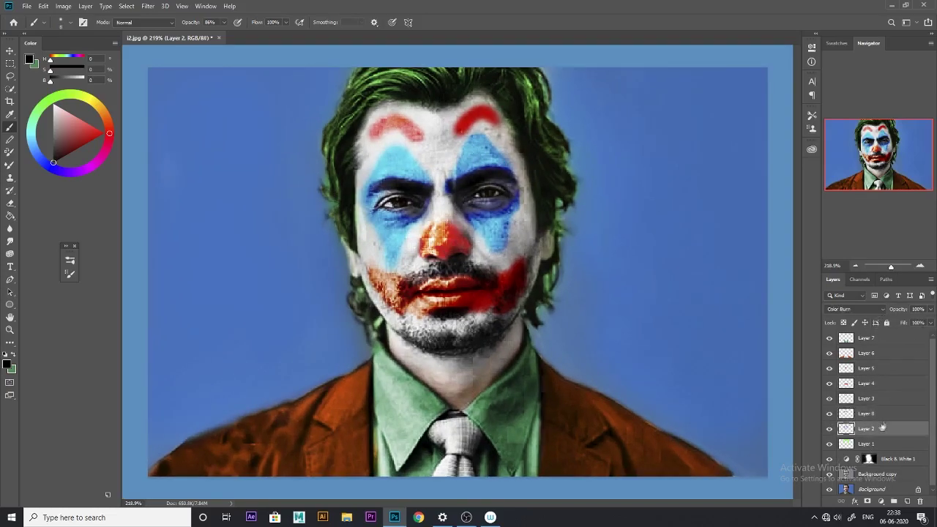
pyautogui.click(855, 309)
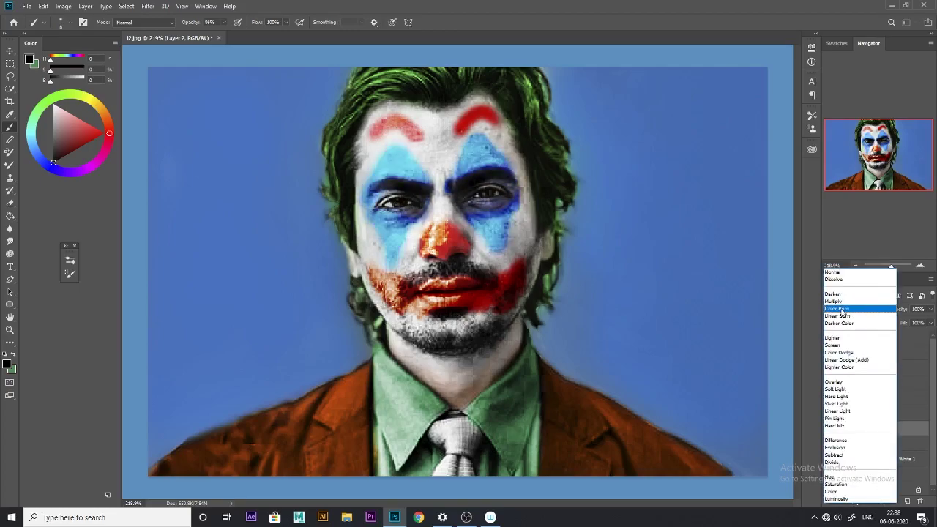
pyautogui.click(834, 382)
pyautogui.click(892, 502)
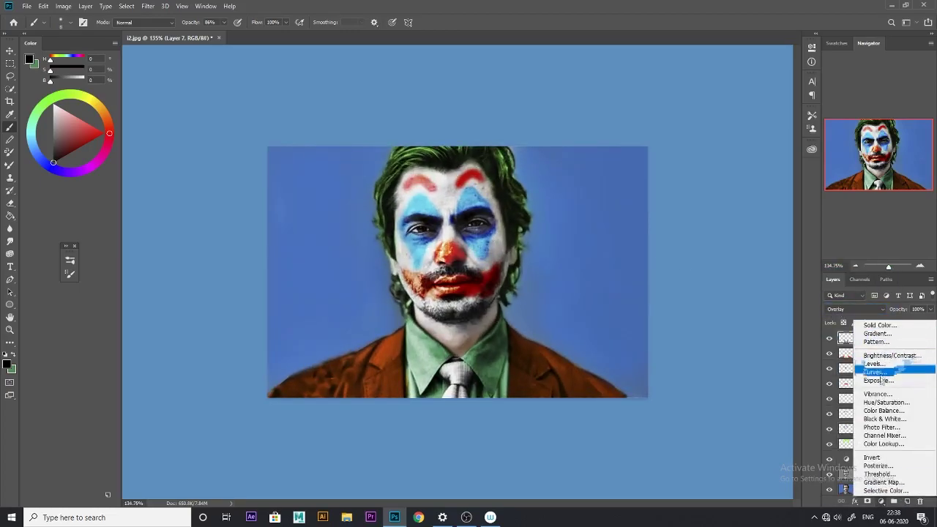
# Step: Add a Color Balance adjustment layer and shift its midtone sliders toward cyan and blue
pyautogui.click(883, 411)
pyautogui.moveTo(715, 97)
pyautogui.mouseDown()
pyautogui.moveTo(737, 99)
pyautogui.moveTo(705, 97)
pyautogui.moveTo(730, 129)
pyautogui.mouseUp()
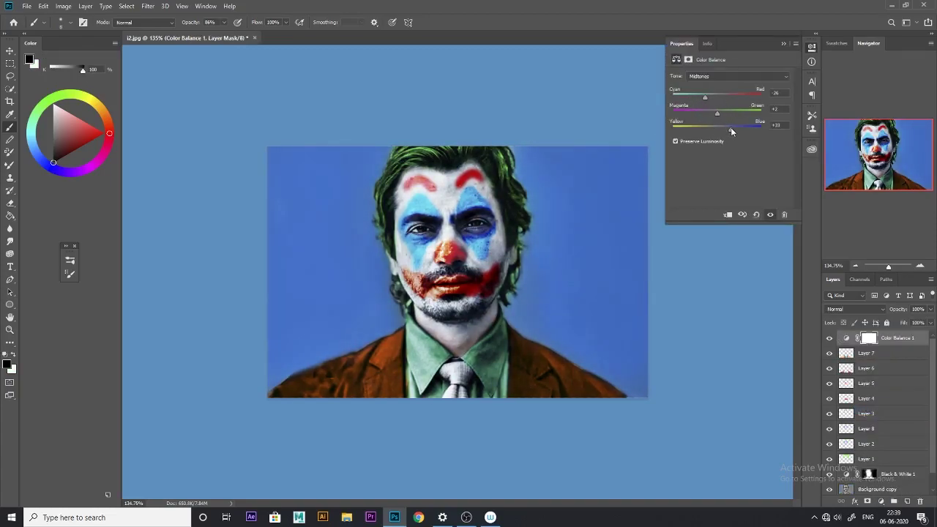
pyautogui.hotkey('ctrl', '+')
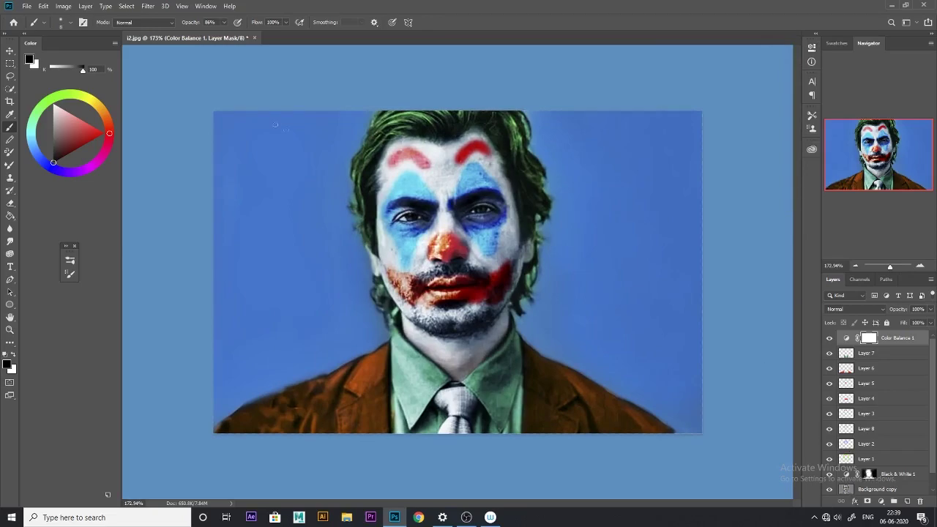
# Step: Apply Filter > Blur > Gaussian Blur to the Color Balance mask
pyautogui.click(147, 6)
pyautogui.moveTo(153, 116)
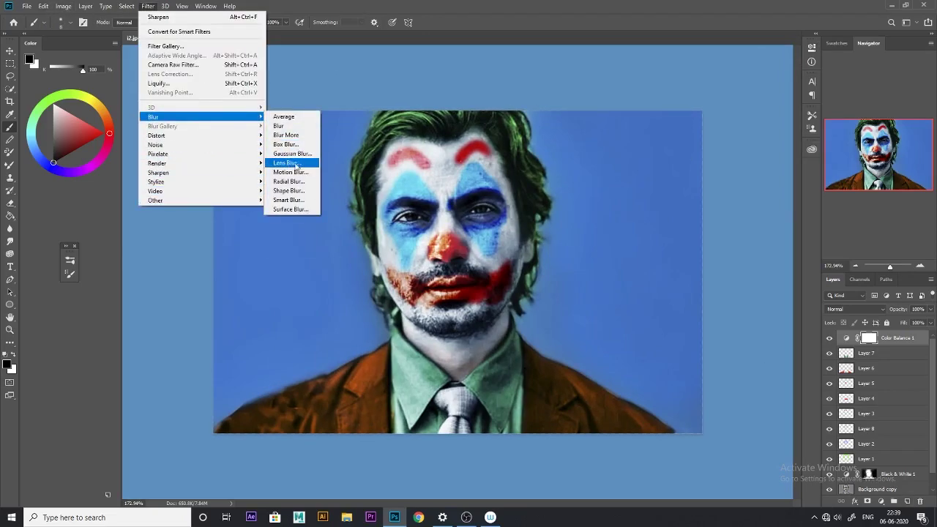
pyautogui.click(291, 151)
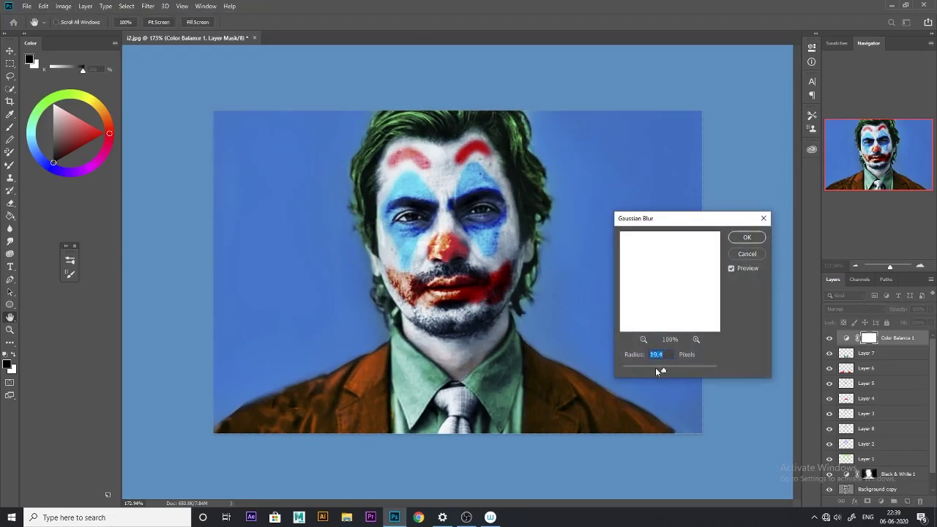
pyautogui.click(747, 236)
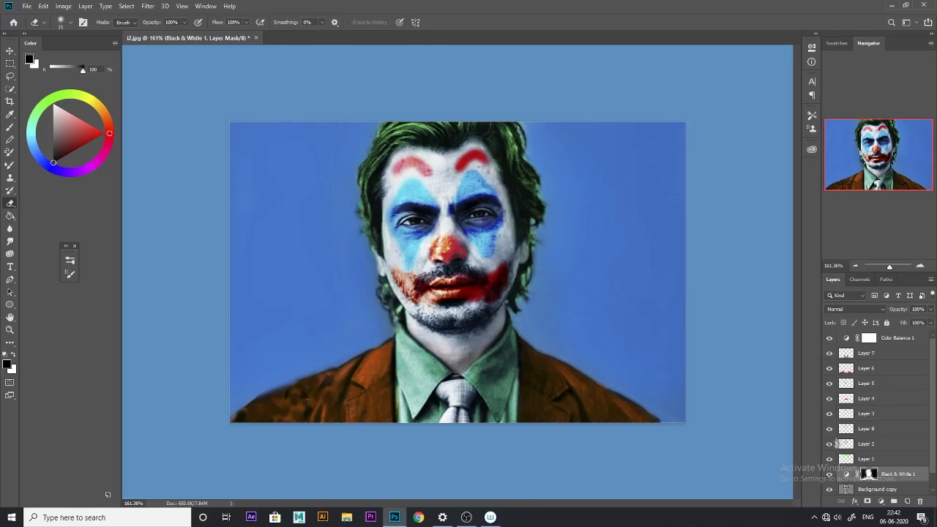
# Step: Target the Black & White 1 layer mask with the Brush tool
pyautogui.hotkey('alt', '[')
pyautogui.scroll(-1, 934, 456)
pyautogui.click(882, 456)
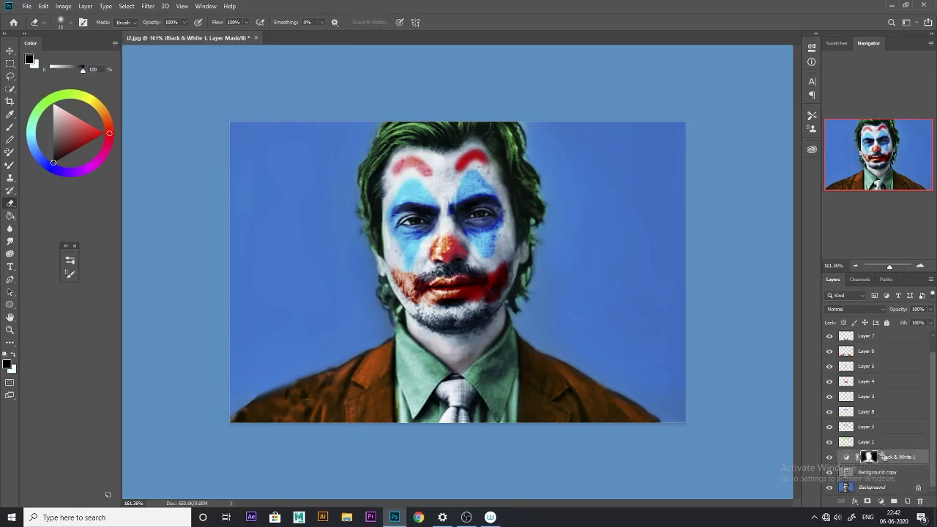
pyautogui.click(847, 457)
pyautogui.press('b')
pyautogui.hotkey('ctrl', '\\')
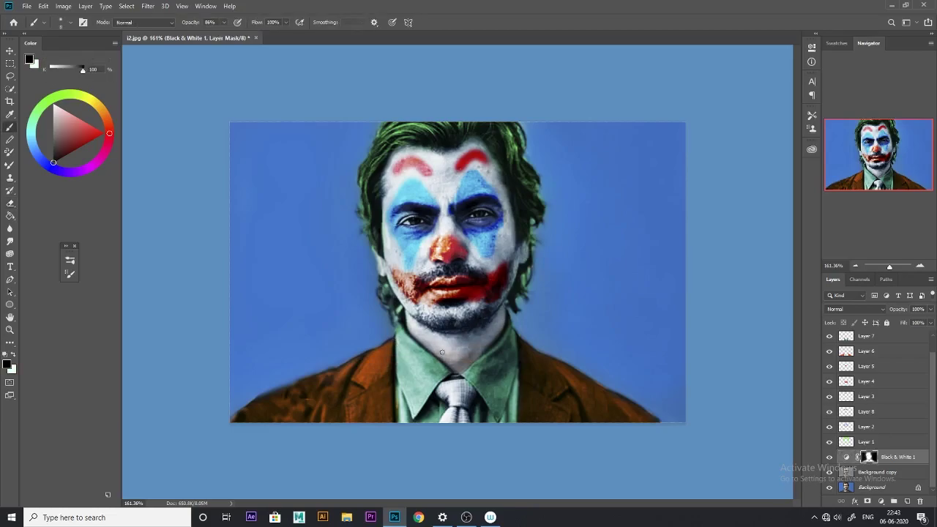
# Step: Lower the brush opacity to 33% and review its size and hardness options
pyautogui.press('F5')
pyautogui.press('F5')
pyautogui.click(223, 22)
pyautogui.moveTo(242, 34)
pyautogui.mouseDown()
pyautogui.moveTo(217, 35)
pyautogui.moveTo(236, 34)
pyautogui.mouseUp()
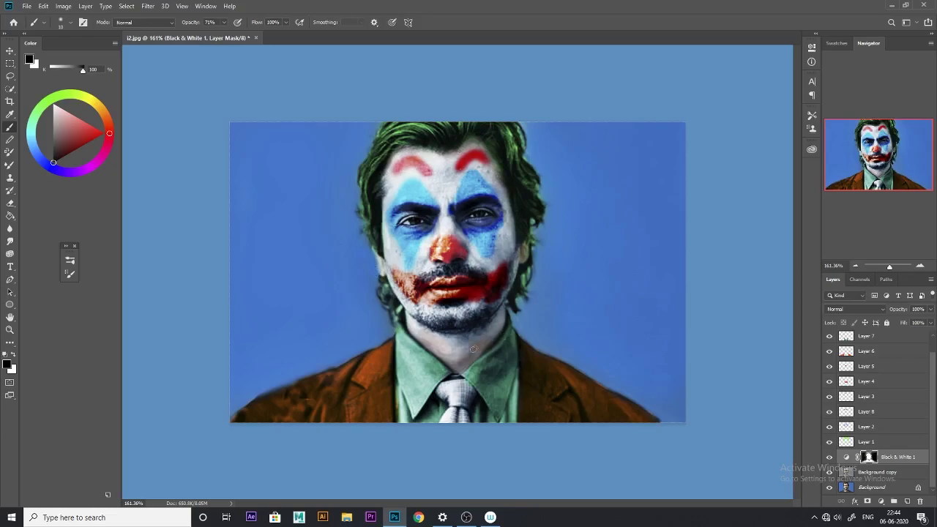
pyautogui.click(61, 23)
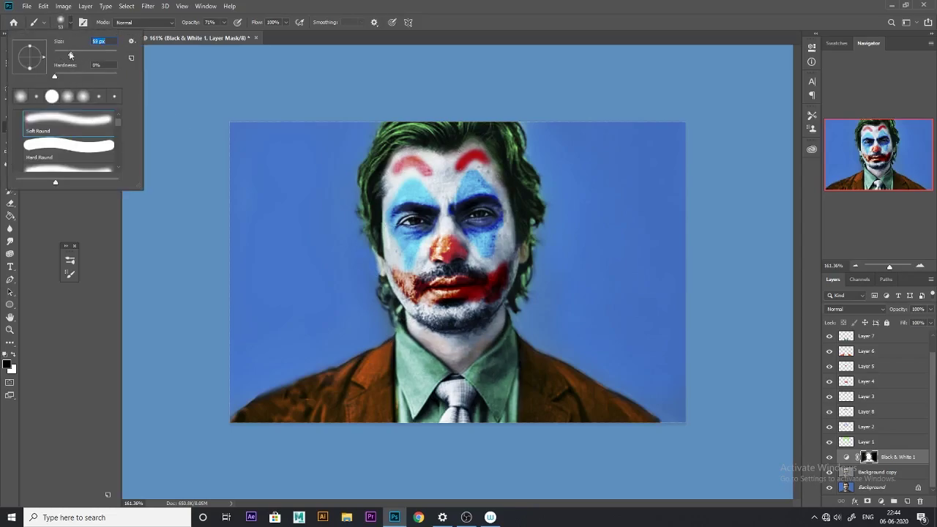
# Step: Raise Layer 1's opacity to 100%
pyautogui.click(866, 442)
pyautogui.click(929, 309)
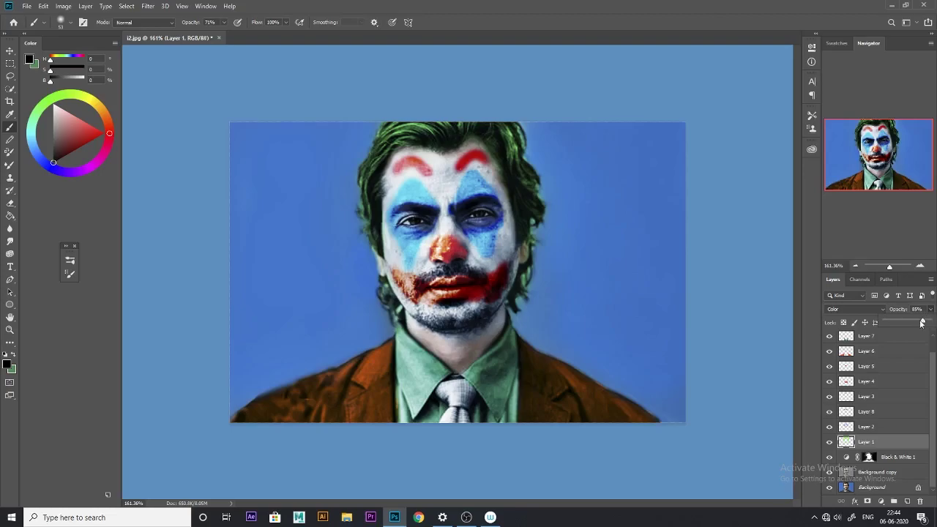
pyautogui.moveTo(922, 322); pyautogui.dragTo(931, 323)
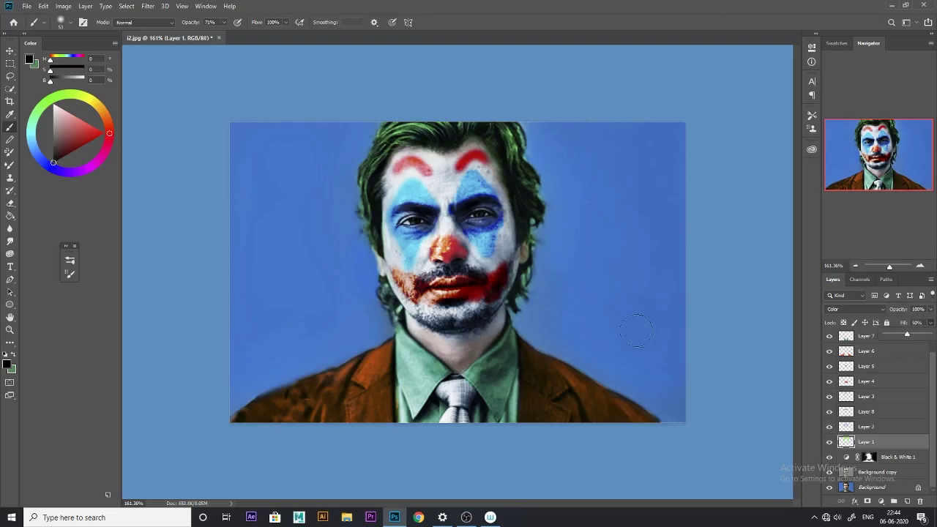
pyautogui.press('e')
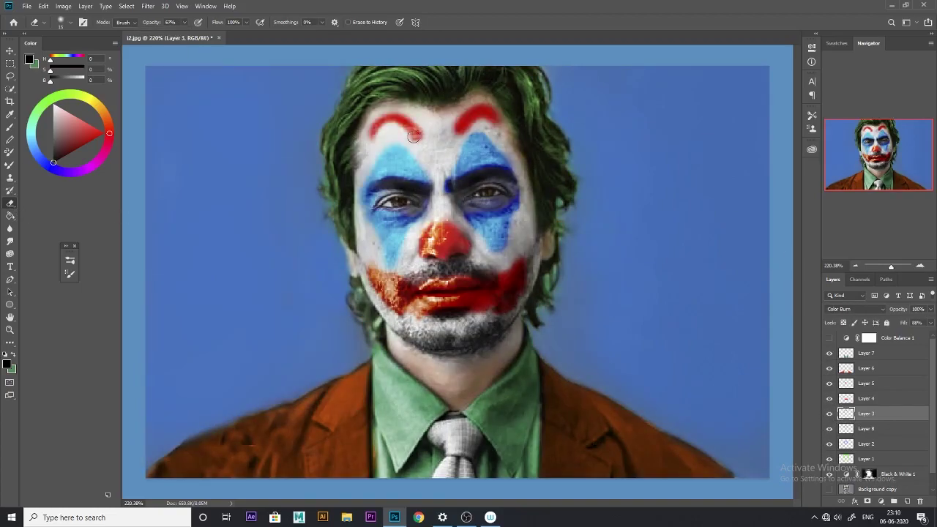
# Step: Set the eraser opacity to 48%
pyautogui.moveTo(184, 22); pyautogui.dragTo(174, 34)
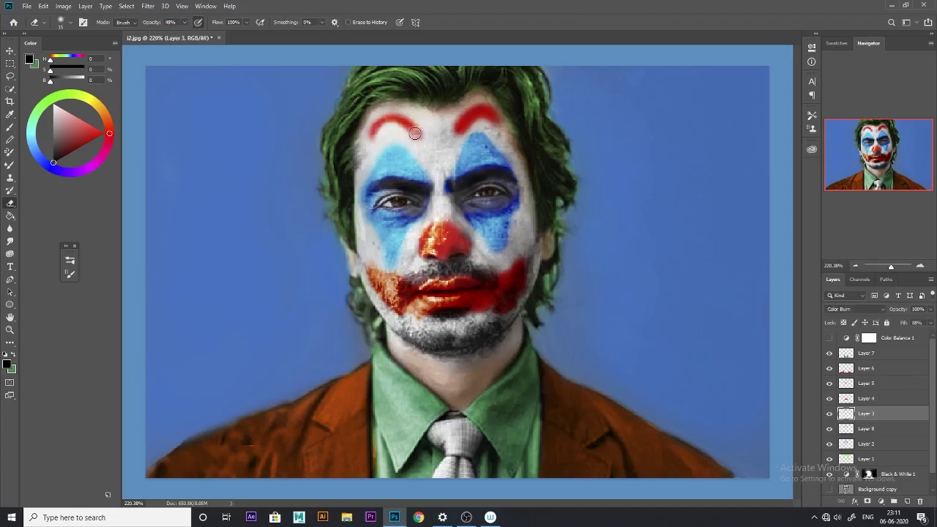
pyautogui.press('ctrl')
pyautogui.hotkey('ctrl', 'z')
pyautogui.hotkey('ctrl', 'shift', 'z')
pyautogui.press('b')
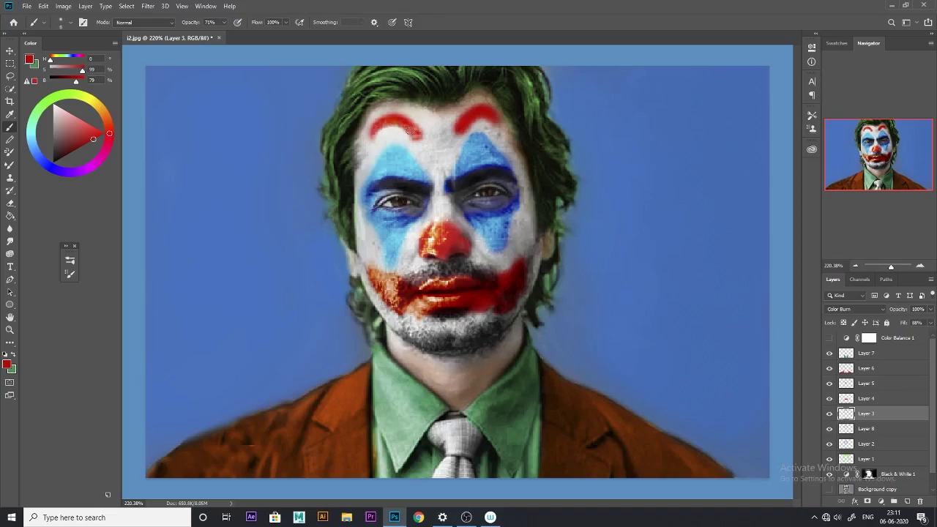
# Step: Pick a darker red paint colour and select Layer 3, the eyebrow layer
pyautogui.click(853, 394)
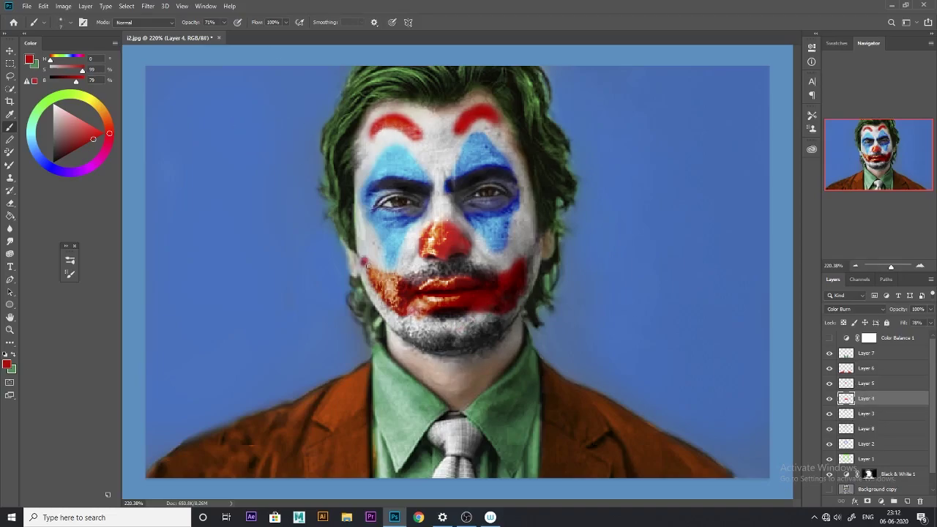
pyautogui.keyDown('alt'); pyautogui.click(467, 296); pyautogui.keyUp('alt')
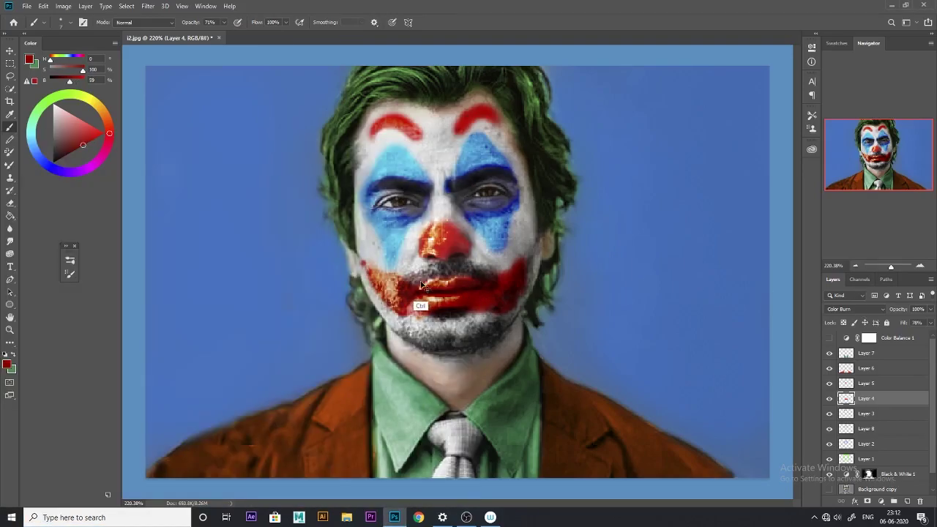
pyautogui.scroll(-3, 514, 385)
pyautogui.click(865, 414)
pyautogui.click(930, 322)
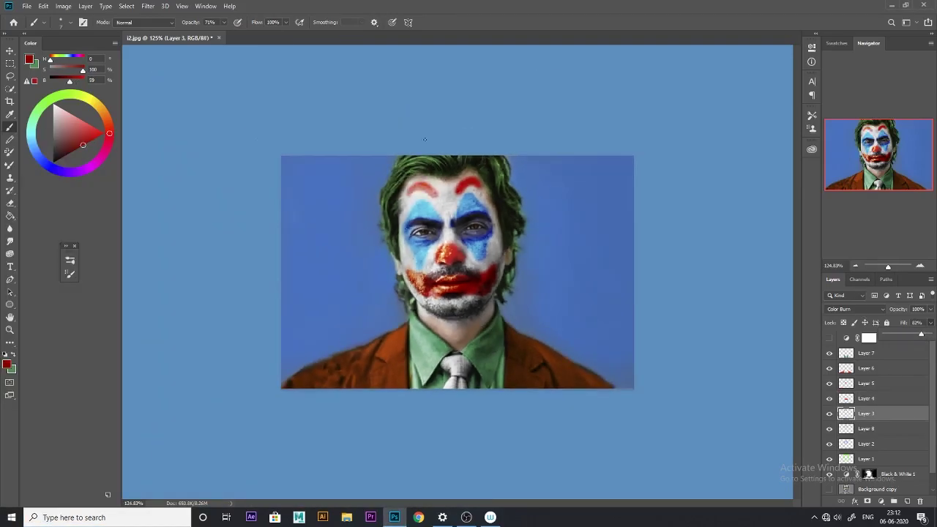
pyautogui.scroll(3, 425, 139)
# Step: Fade both red eyebrows with a smaller eraser and set Layer 3's fill to 90%
pyautogui.press('e')
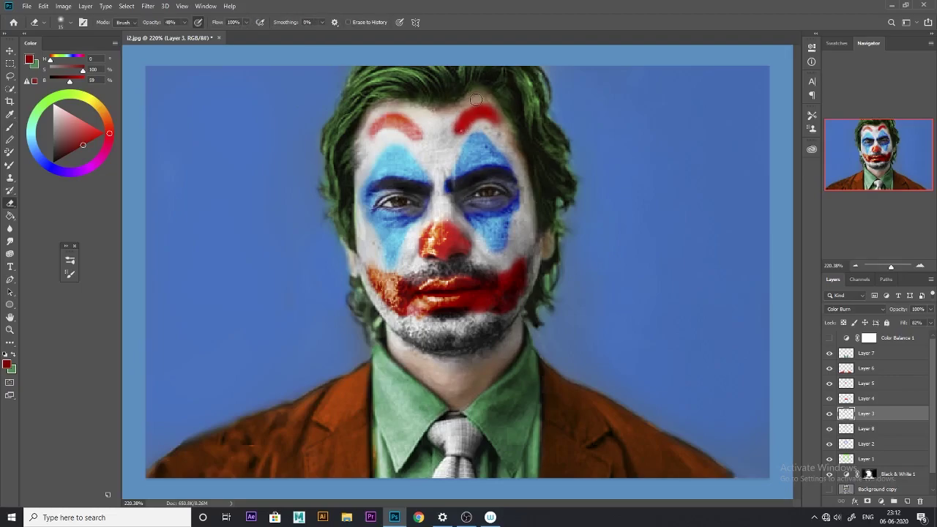
pyautogui.press('[')
pyautogui.press('[')
pyautogui.moveTo(478, 119); pyautogui.dragTo(462, 110)
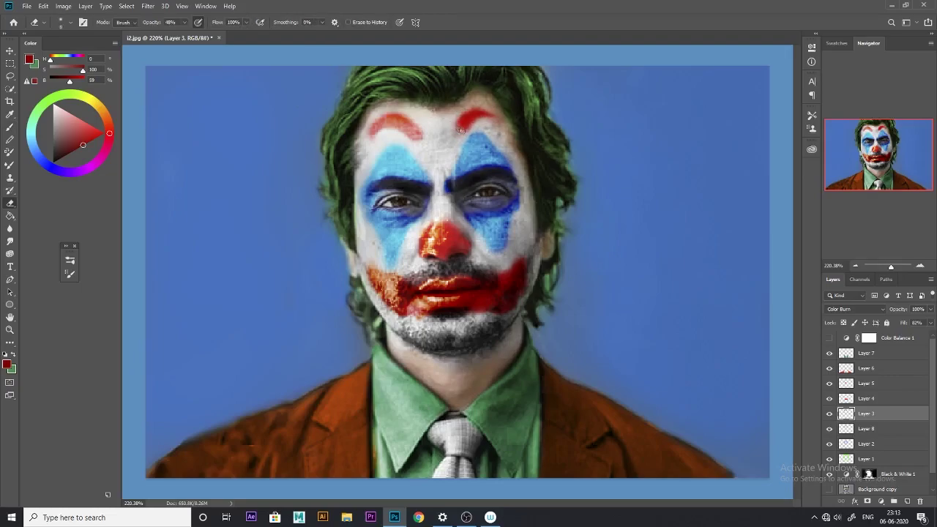
pyautogui.moveTo(394, 111); pyautogui.dragTo(419, 133)
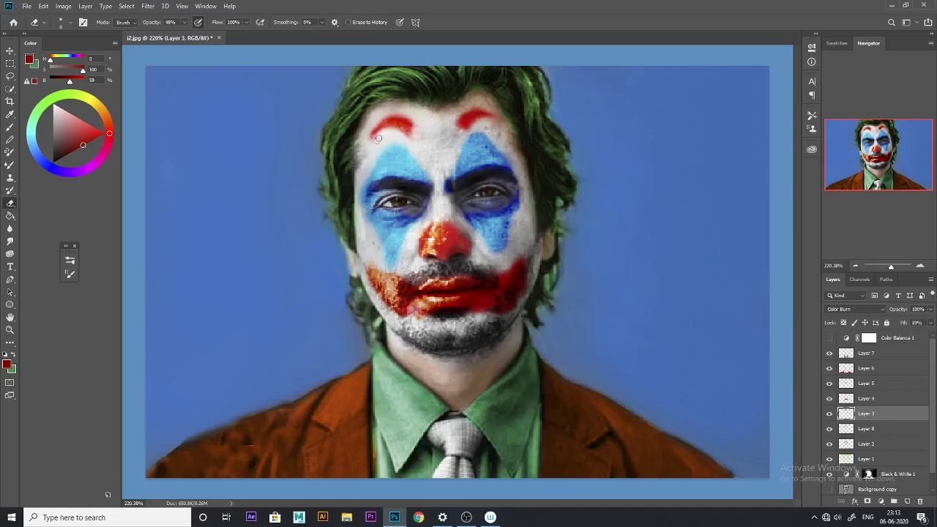
pyautogui.write('9')
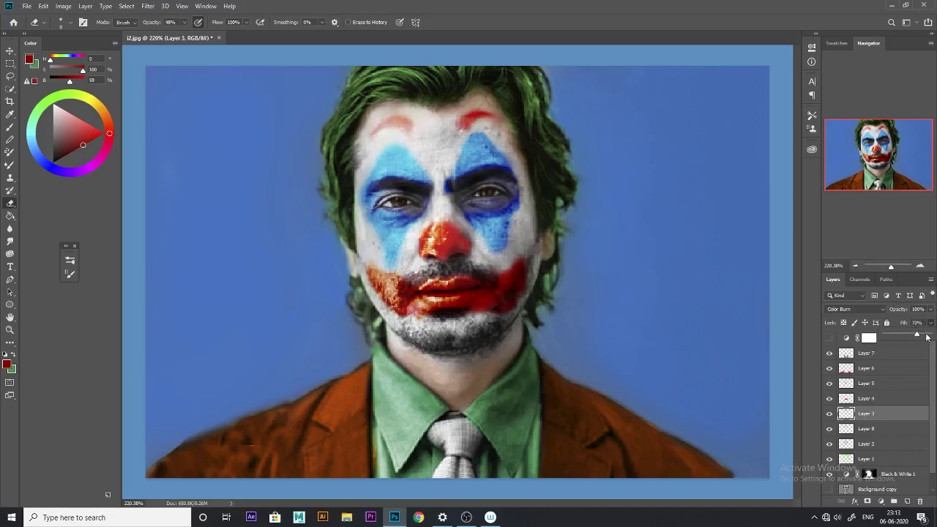
pyautogui.write('0')
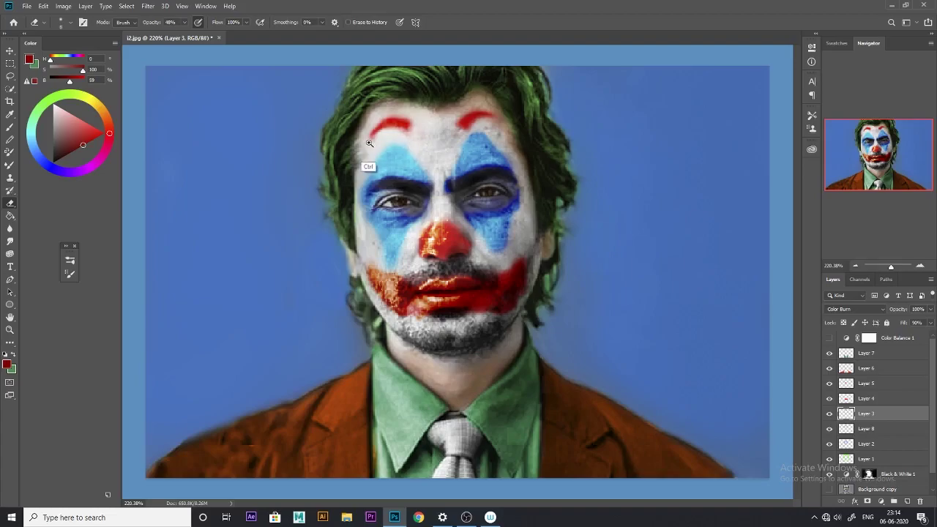
pyautogui.scroll(-6, 370, 168)
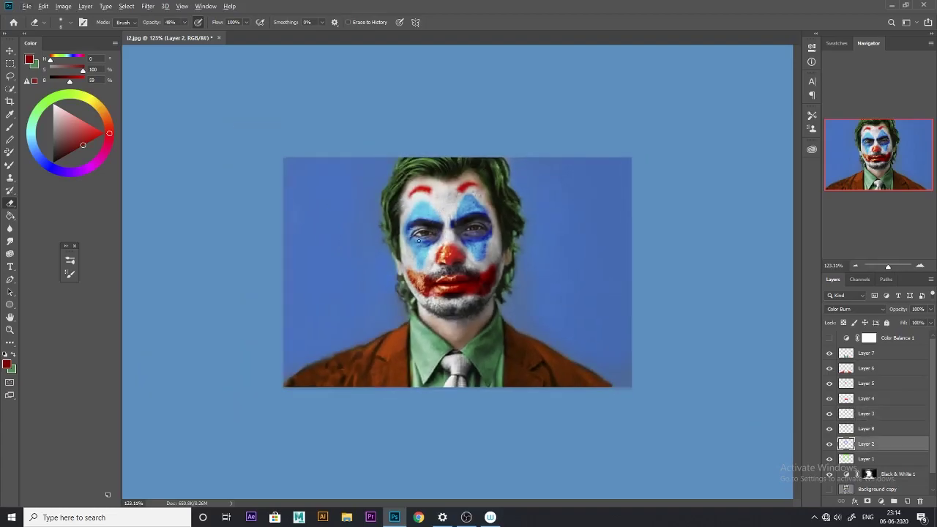
pyautogui.scroll(3, 399, 270)
# Step: Brush light blue paint under both eyes and near the right eyebrow
pyautogui.press('b')
pyautogui.keyDown('alt'); pyautogui.click(387, 255); pyautogui.keyUp('alt')
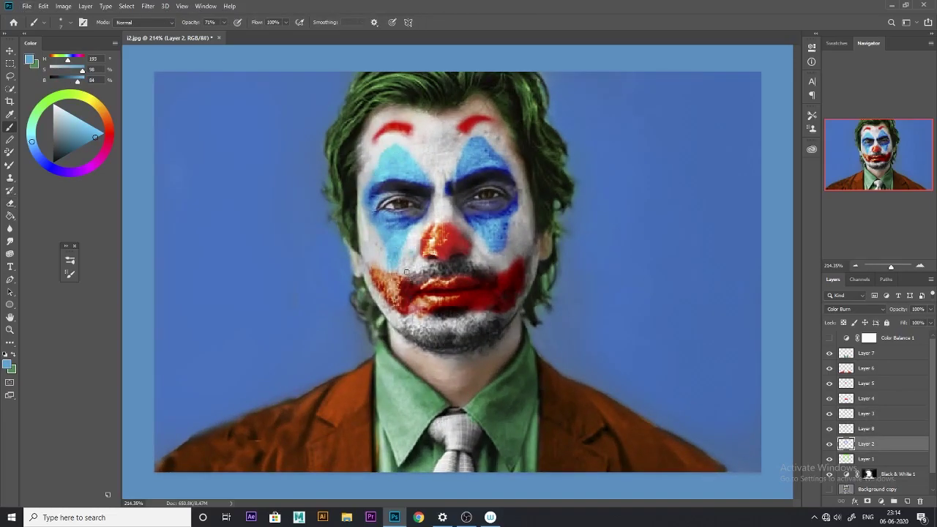
pyautogui.moveTo(382, 221); pyautogui.dragTo(407, 219)
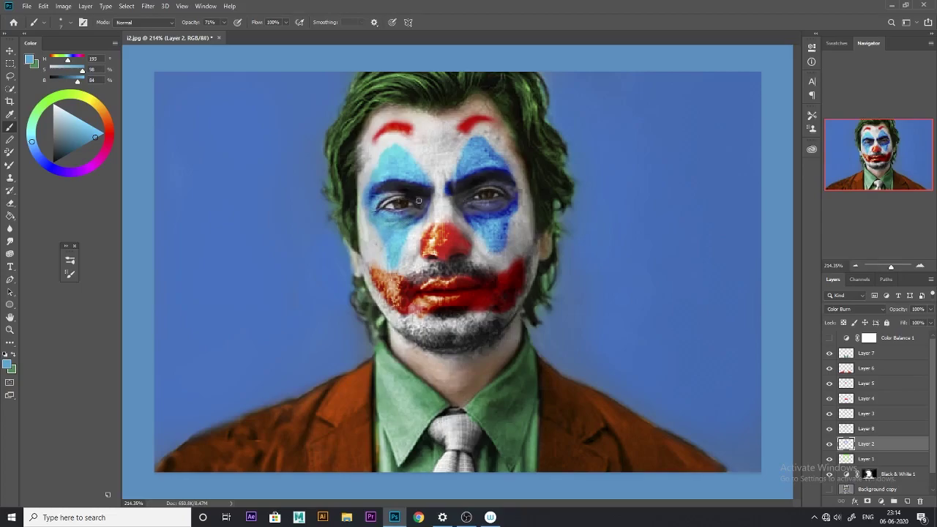
pyautogui.moveTo(468, 220); pyautogui.dragTo(505, 230)
pyautogui.moveTo(494, 155); pyautogui.dragTo(469, 173)
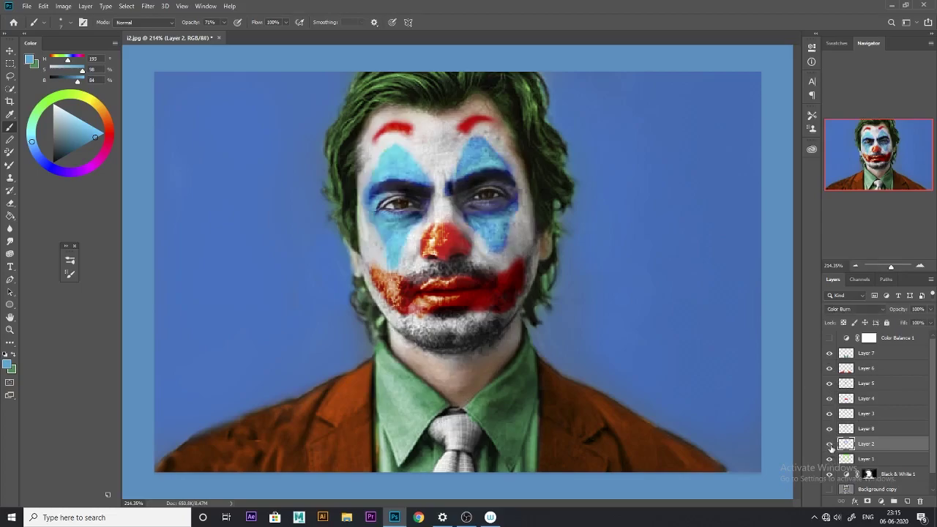
# Step: Set Layer 8's fill to 85%
pyautogui.click(868, 428)
pyautogui.click(929, 322)
pyautogui.moveTo(924, 336); pyautogui.dragTo(890, 336)
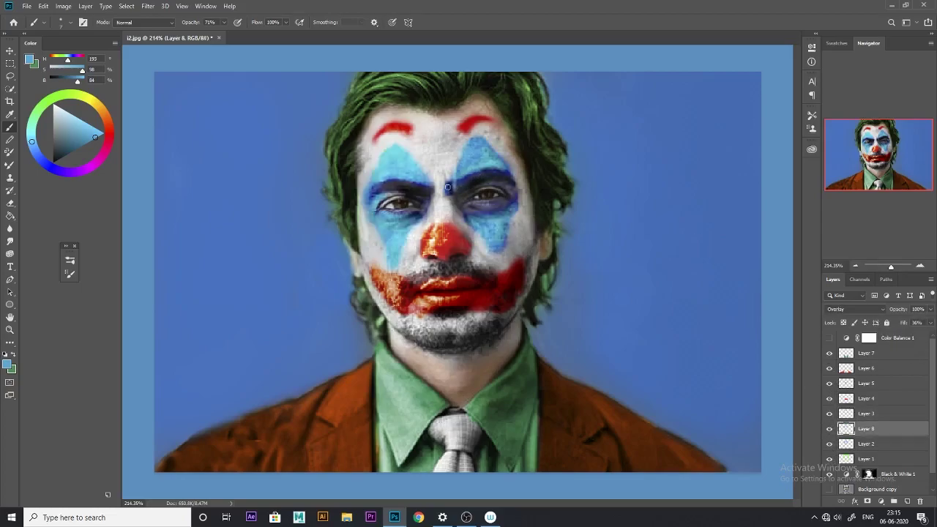
pyautogui.write('85')
pyautogui.press('Return')
# Step: Add more blue on the upper eyelid and set brush opacity to 89%
pyautogui.moveTo(400, 189); pyautogui.dragTo(381, 188)
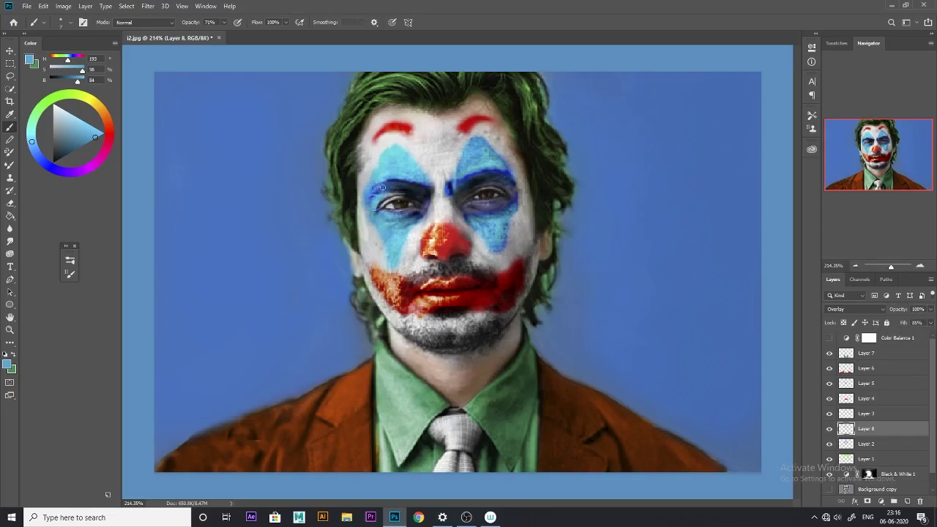
pyautogui.press('8')
pyautogui.press('9')
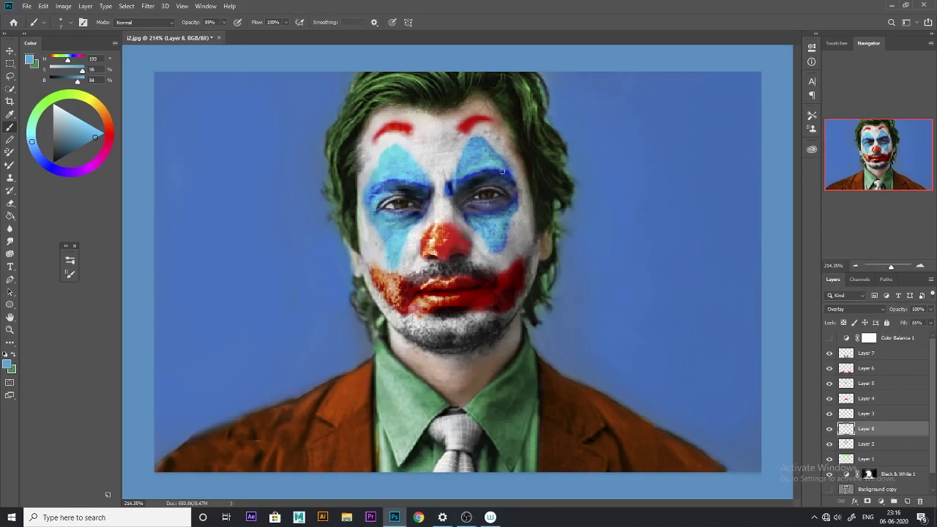
pyautogui.hotkey('alt', '[')
pyautogui.hotkey('alt', ']')
# Step: Select the Color Balance 1 layer mask and add a new empty Layer 9
pyautogui.scroll(-3, 431, 279)
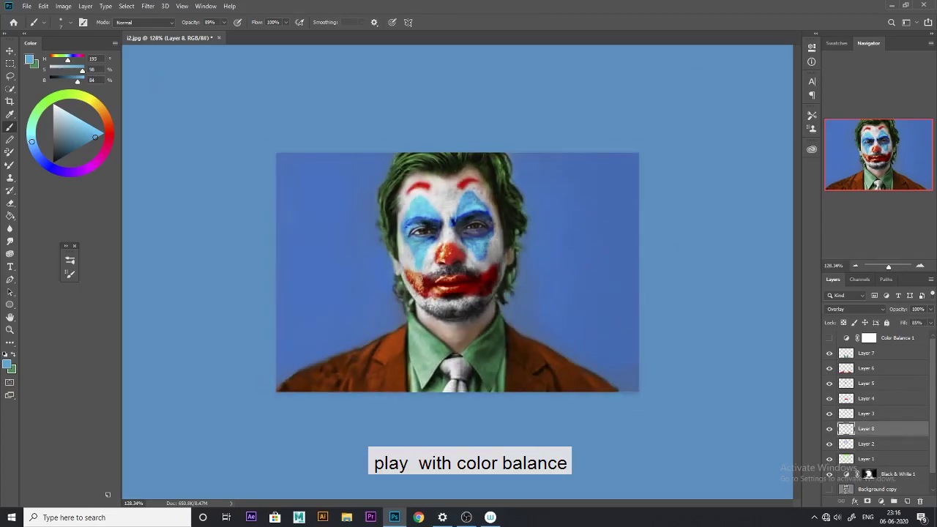
pyautogui.scroll(3, 483, 268)
pyautogui.scroll(-1, 491, 303)
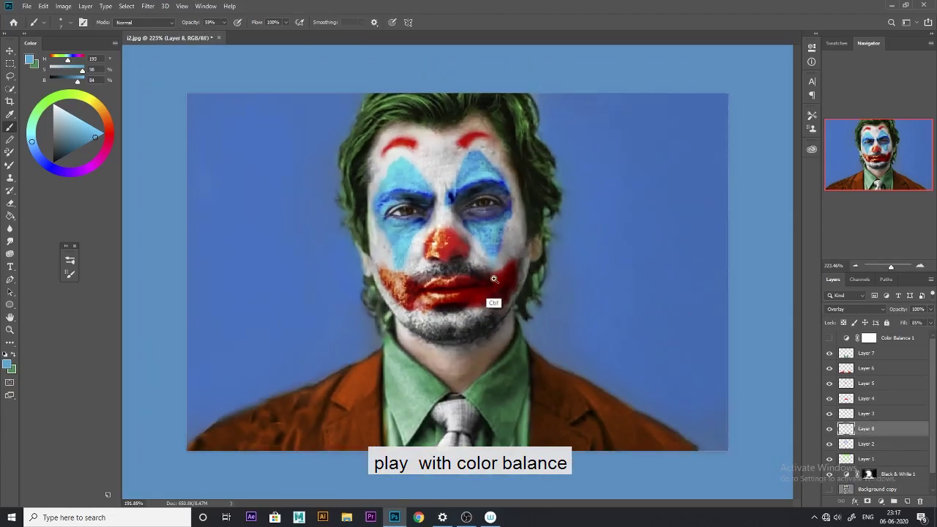
pyautogui.scroll(-1, 491, 303)
pyautogui.click(868, 338)
pyautogui.scroll(-2, 456, 271)
pyautogui.click(906, 501)
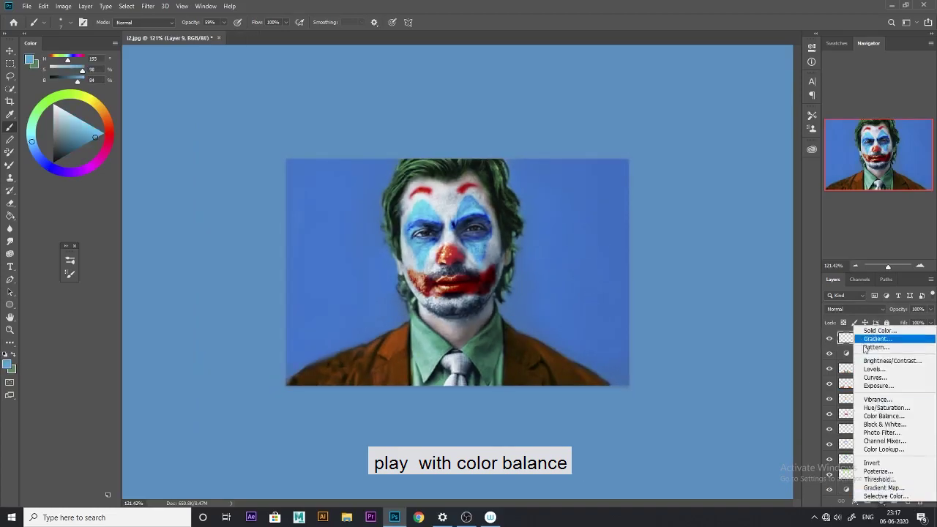
# Step: Add a Levels adjustment layer with the white input point lowered to 242
pyautogui.click(864, 367)
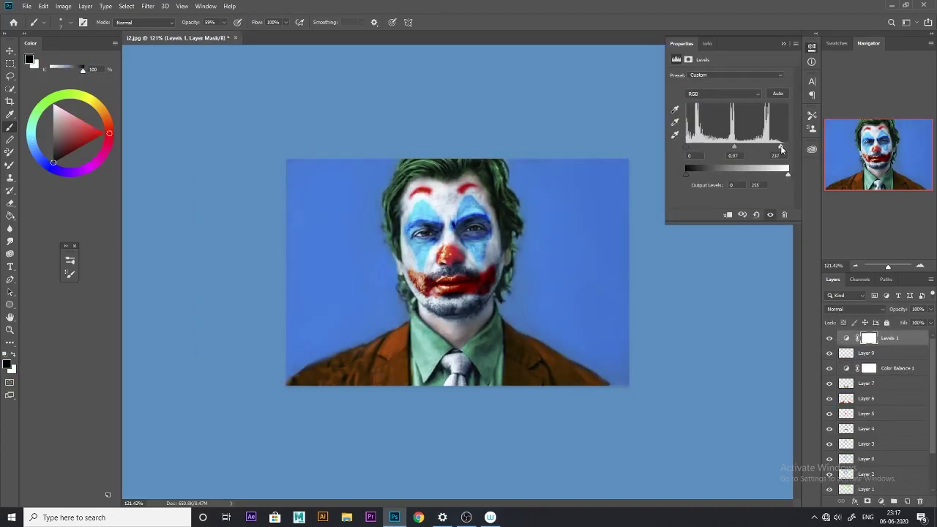
pyautogui.moveTo(787, 146); pyautogui.dragTo(782, 147)
pyautogui.click(783, 44)
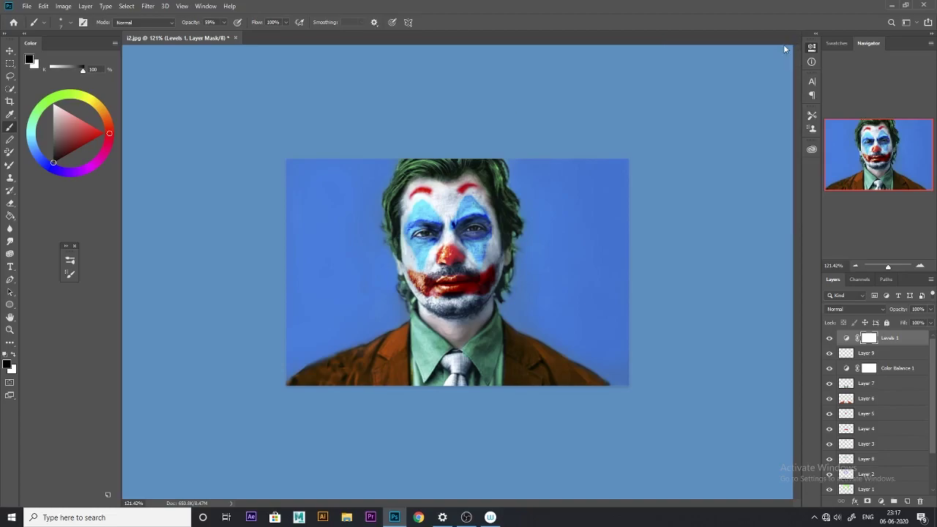